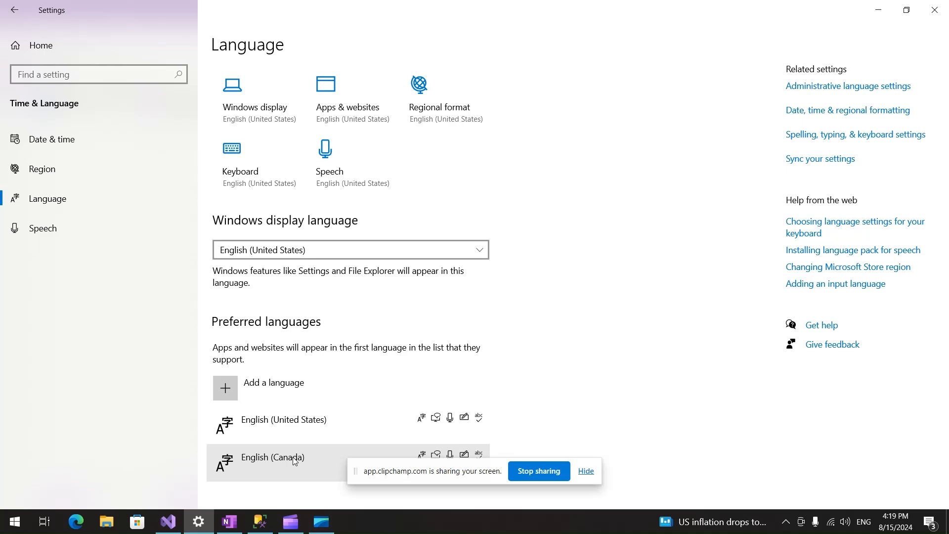
# Switch to OneNote and review the four-topic outline on the SSAS Tabular Cube Translation page.
pyautogui.click(170, 523)
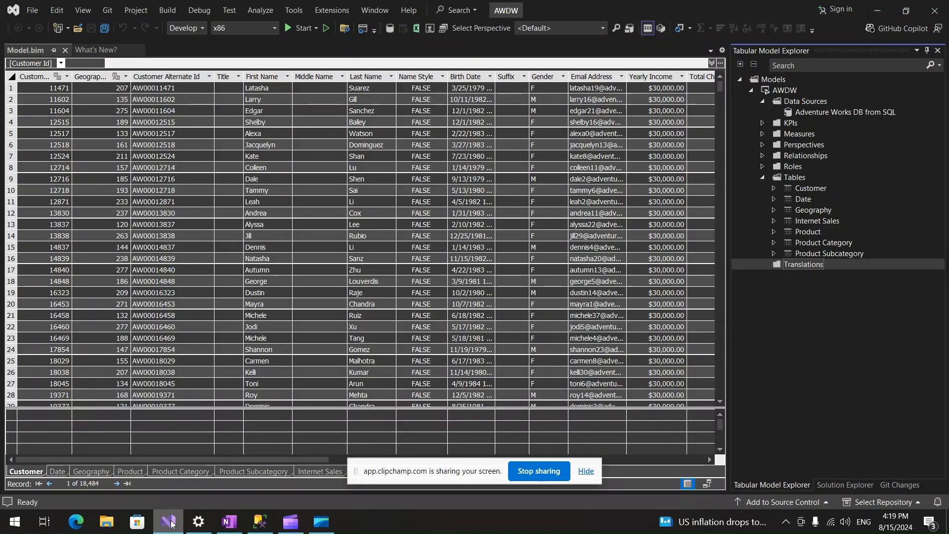
pyautogui.click(229, 521)
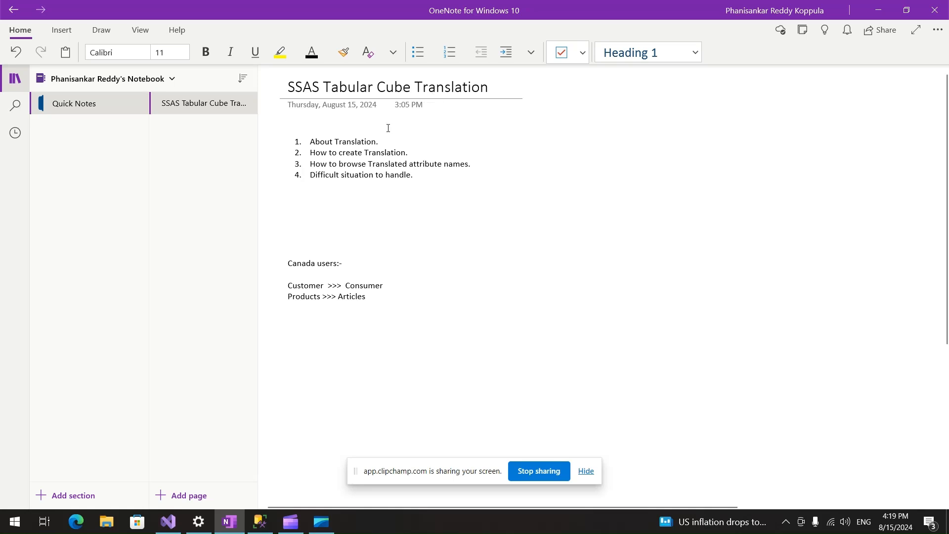
pyautogui.moveTo(386, 141); pyautogui.dragTo(312, 137)
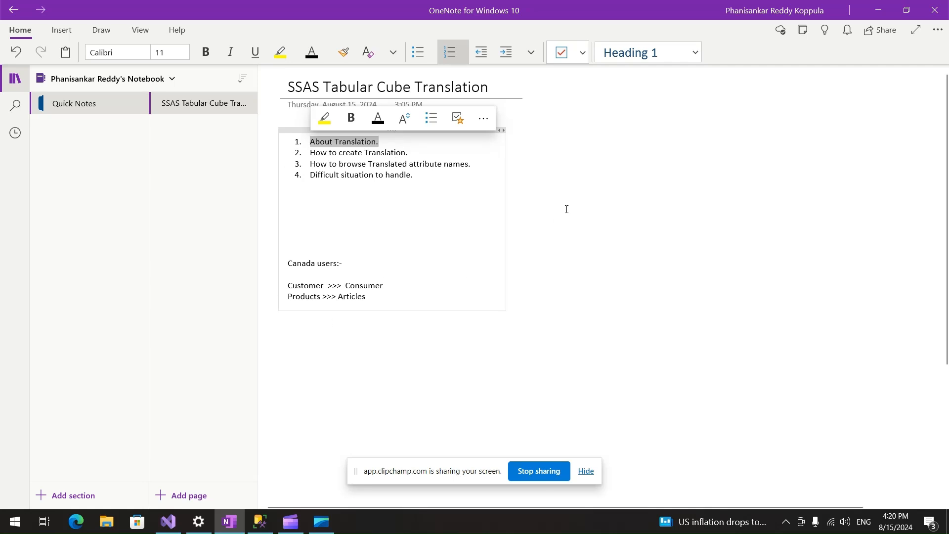
pyautogui.moveTo(416, 157); pyautogui.dragTo(311, 153)
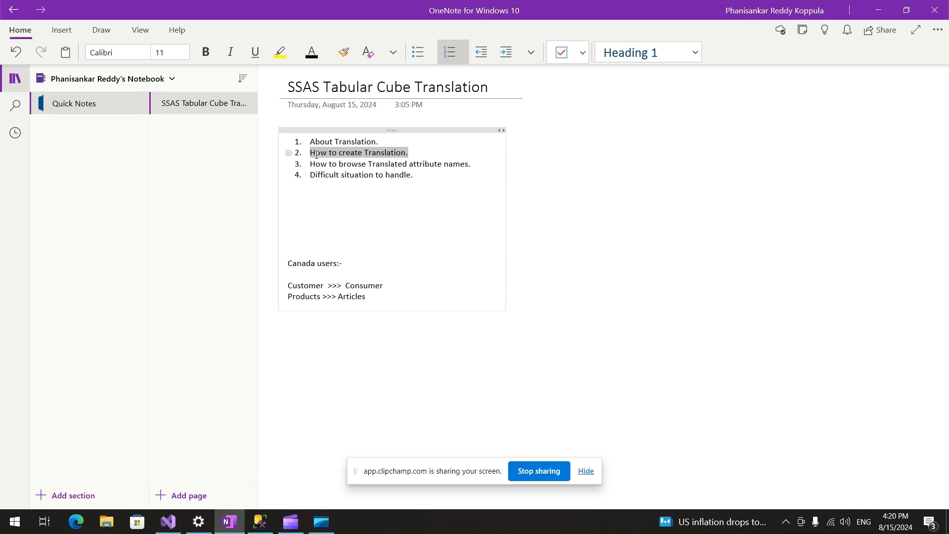
pyautogui.click(416, 155)
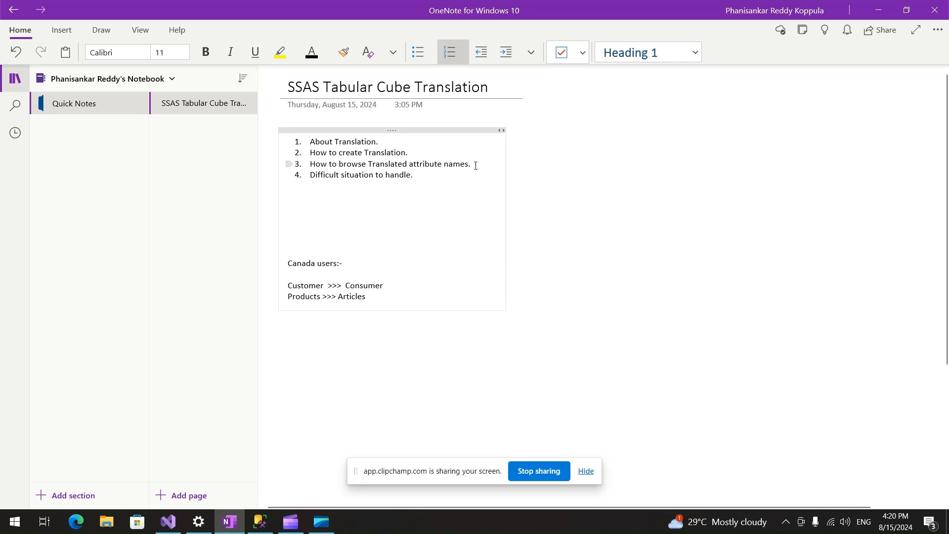
pyautogui.doubleClick(393, 153)
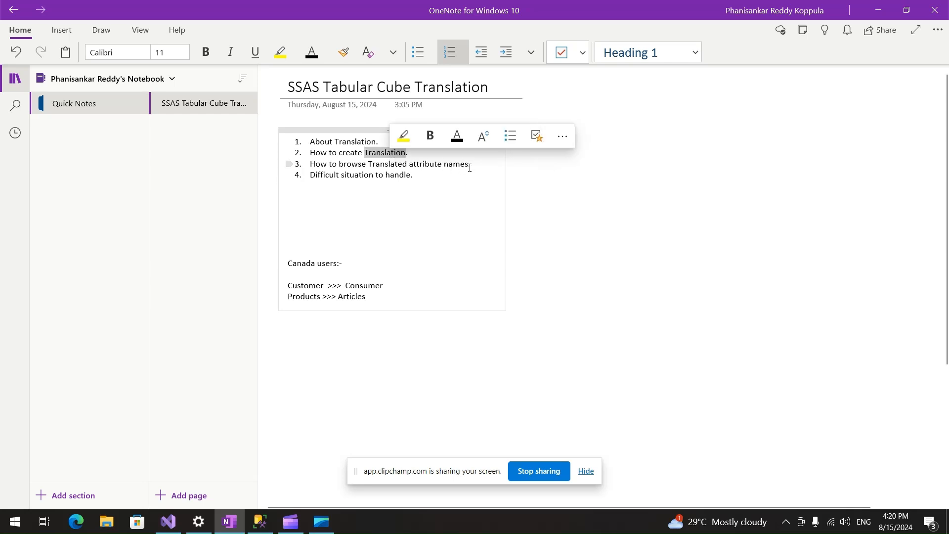
pyautogui.moveTo(473, 166); pyautogui.dragTo(310, 161)
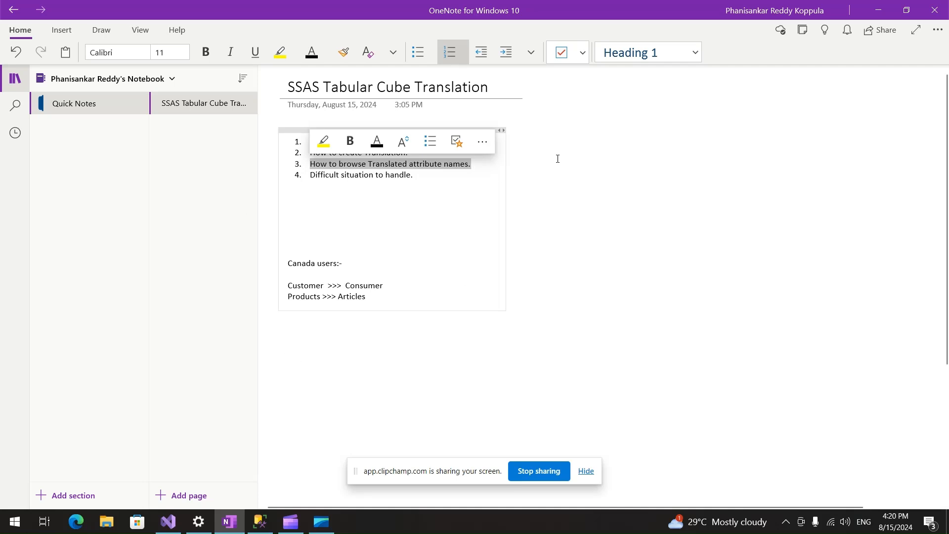
pyautogui.moveTo(420, 176); pyautogui.dragTo(299, 174)
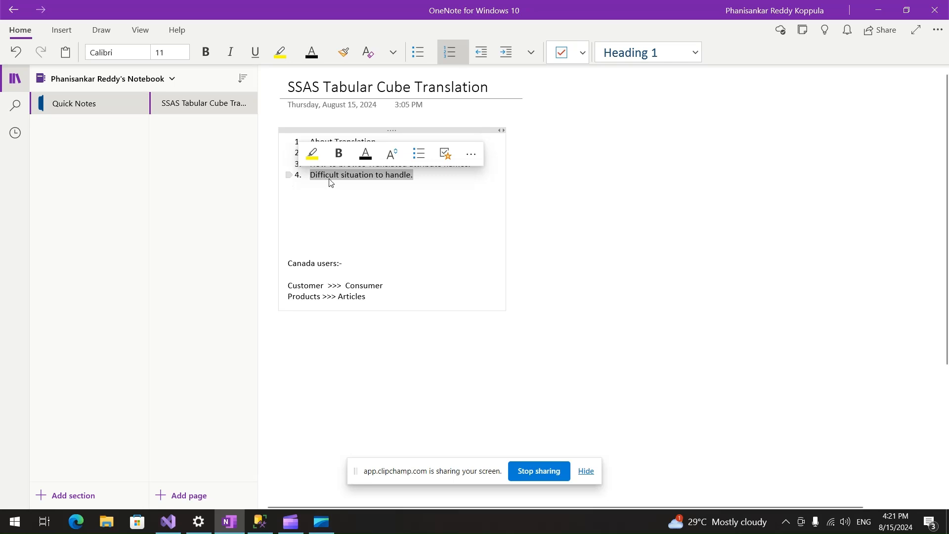
pyautogui.click(328, 210)
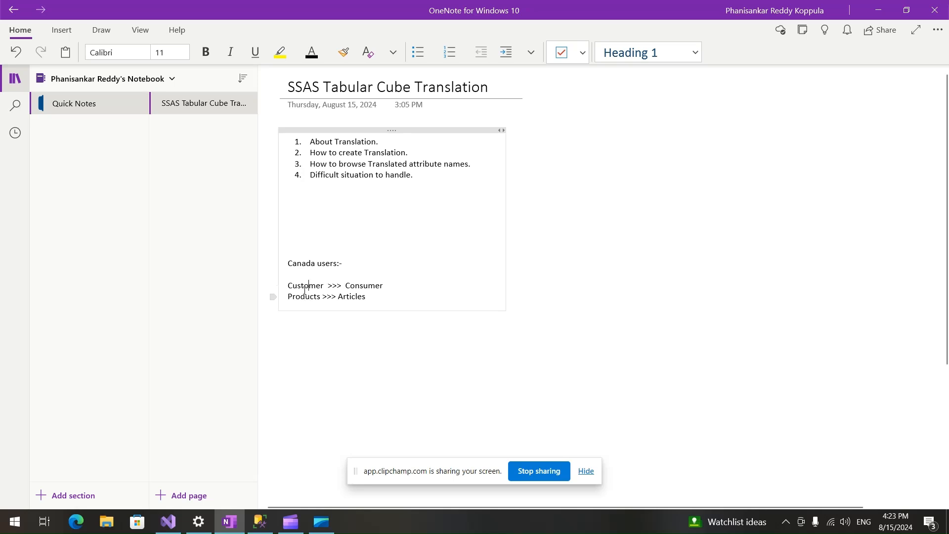
# Examine the Canada users term mappings, Customer to Consumer and Products to Articles, in the notes.
pyautogui.doubleClick(304, 287)
pyautogui.doubleClick(304, 296)
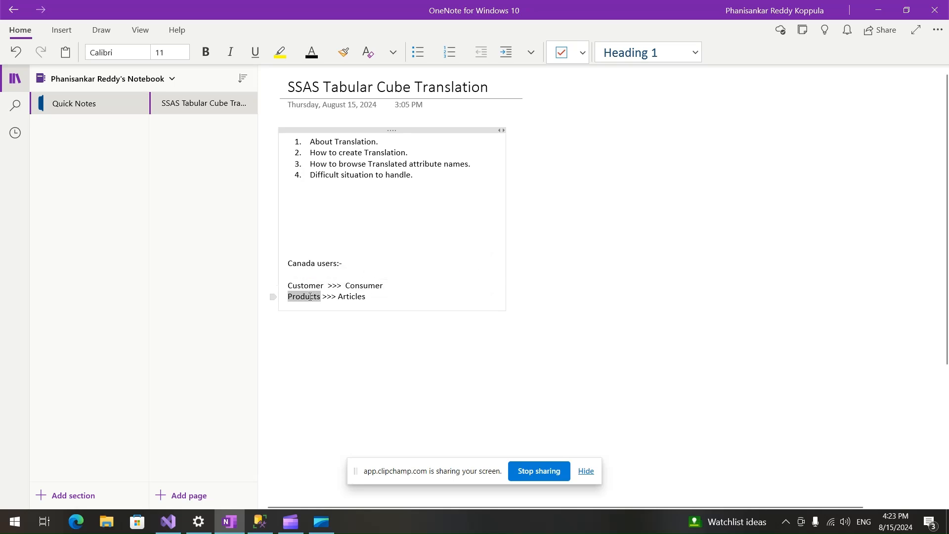
pyautogui.click(450, 365)
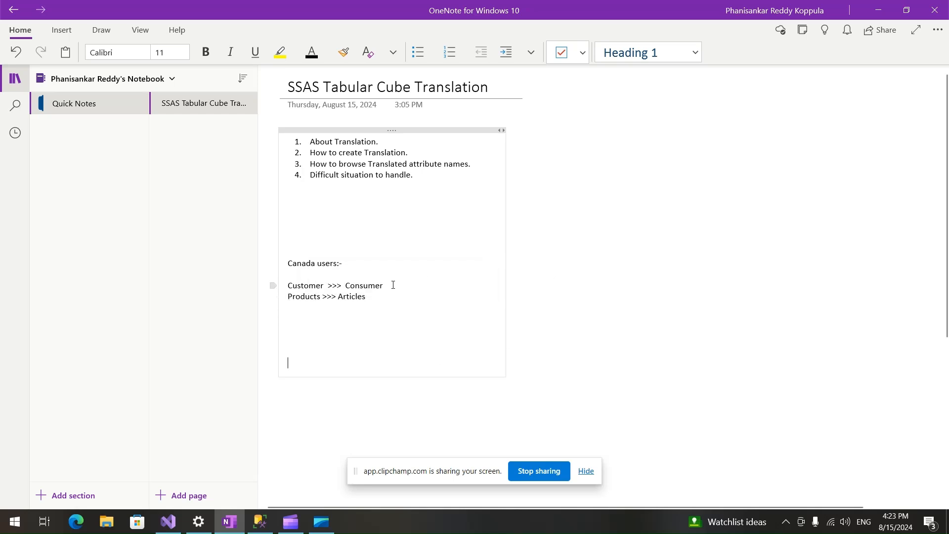
pyautogui.doubleClick(311, 286)
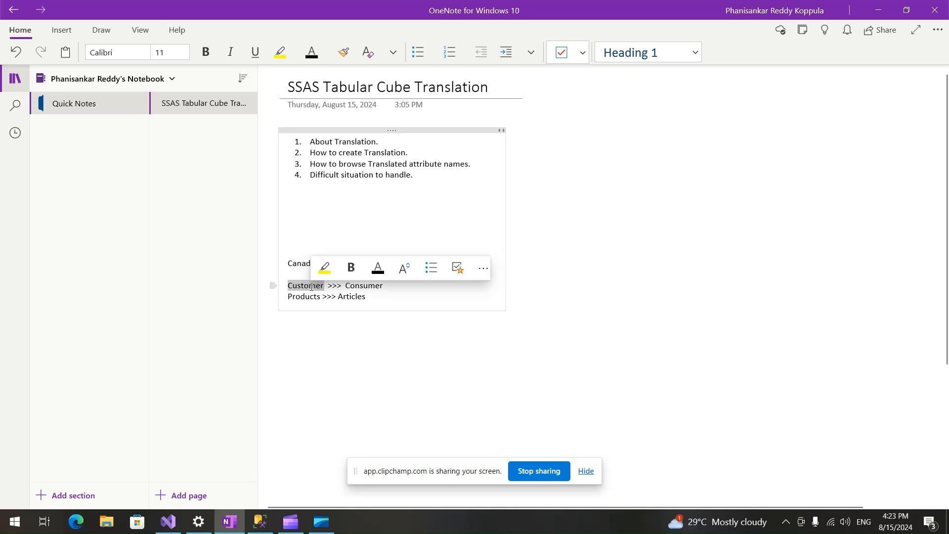
pyautogui.click(360, 287)
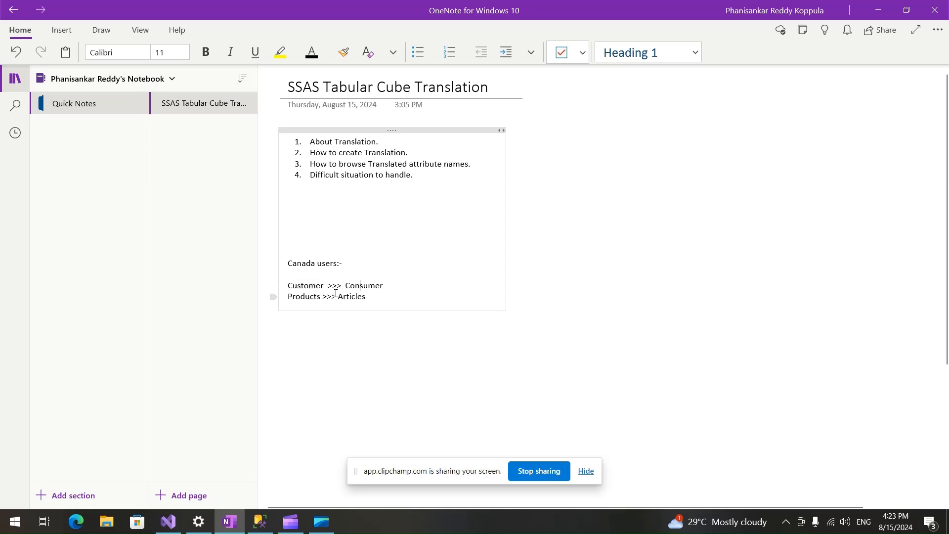
pyautogui.doubleClick(311, 296)
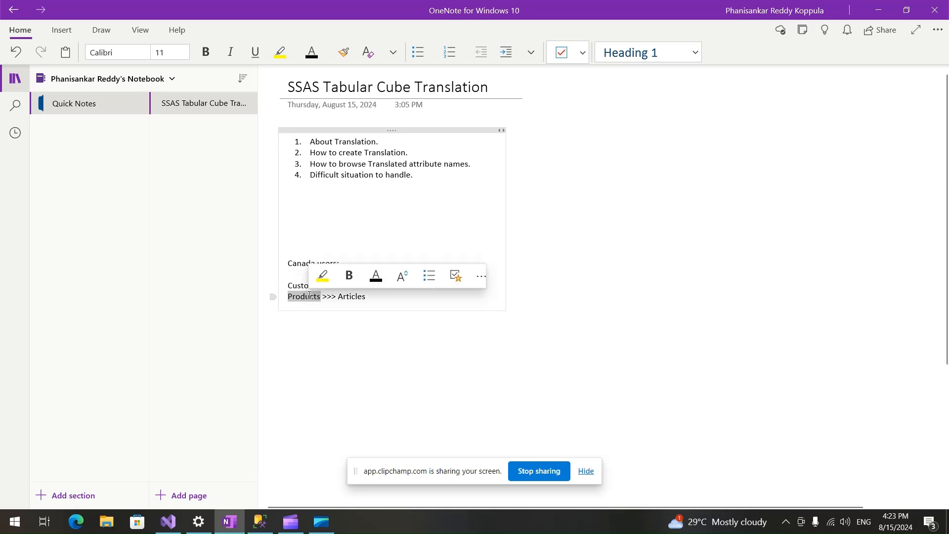
pyautogui.doubleClick(344, 297)
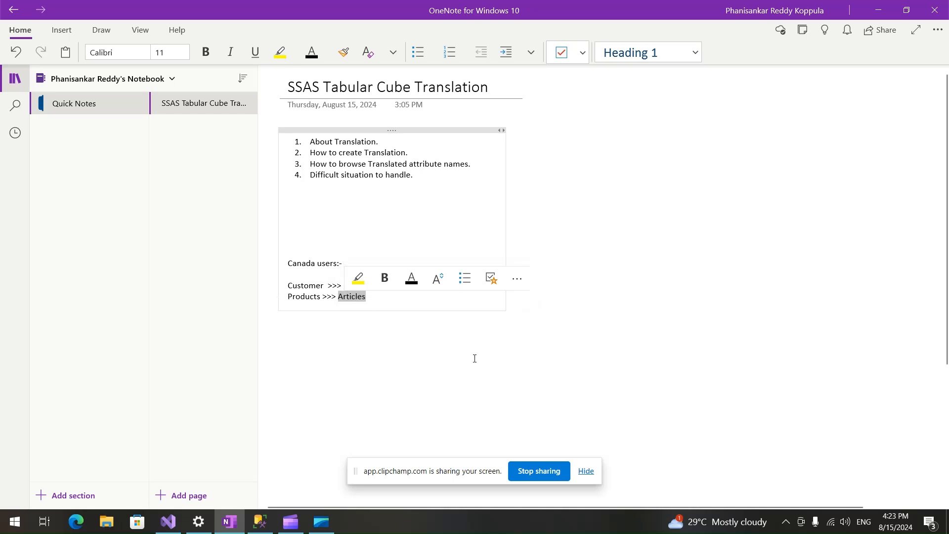
pyautogui.click(496, 359)
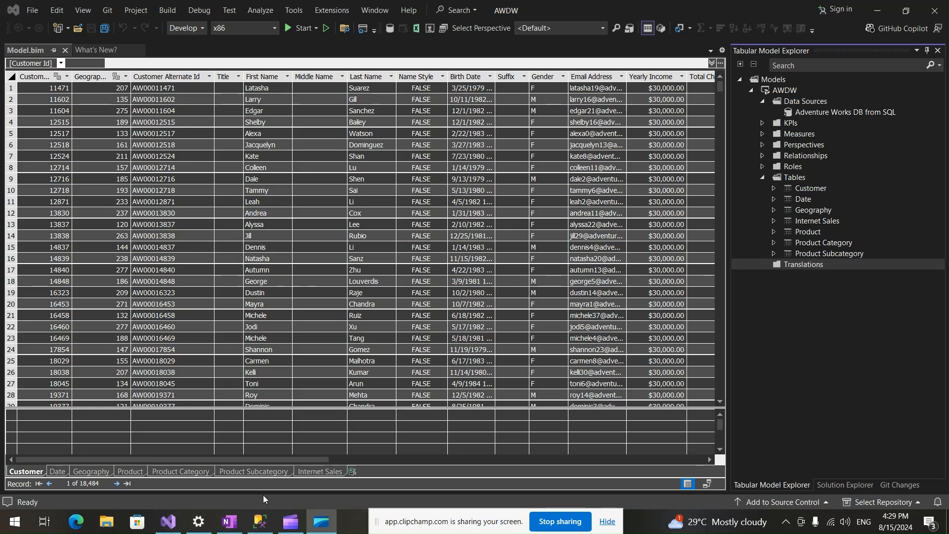
# Open Manage Translations for the AWDW model in Visual Studio, then enlarge and reposition the dialog.
pyautogui.click(816, 322)
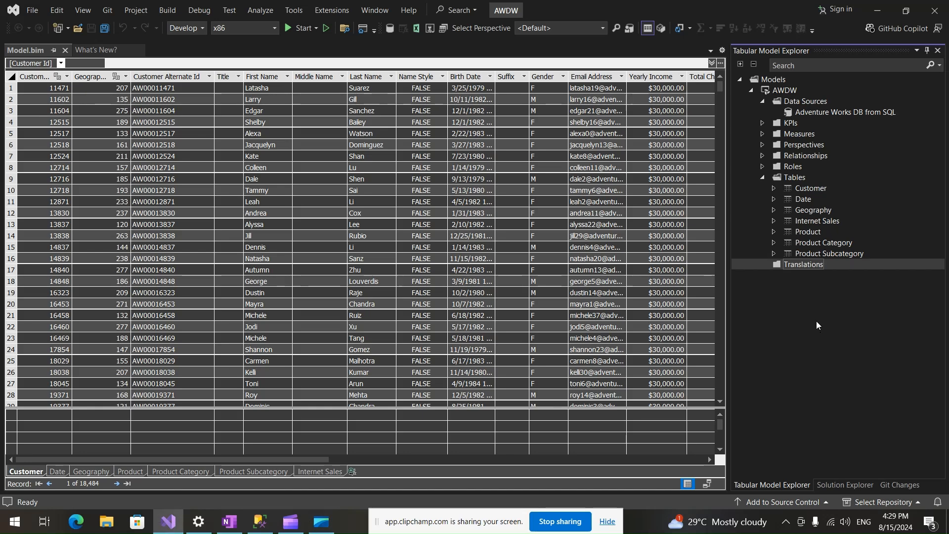
pyautogui.rightClick(790, 264)
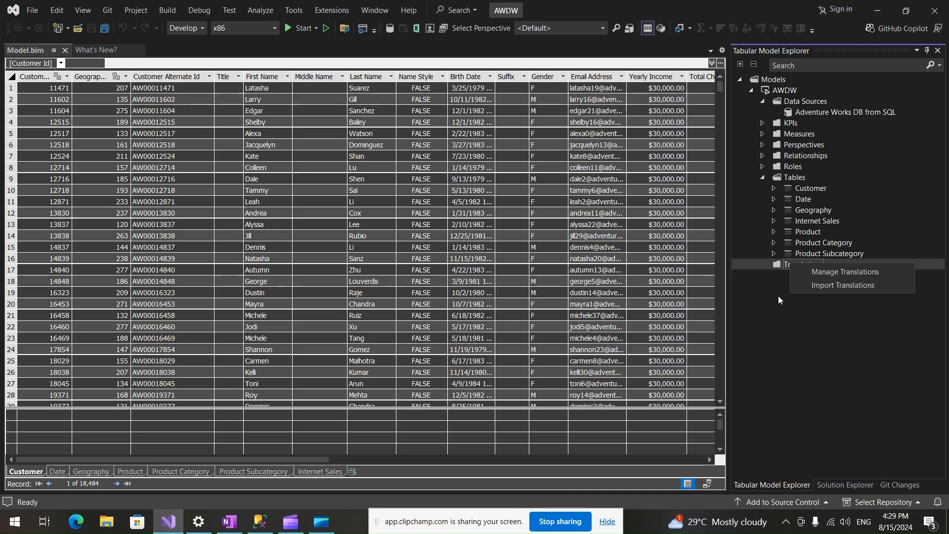
pyautogui.click(814, 269)
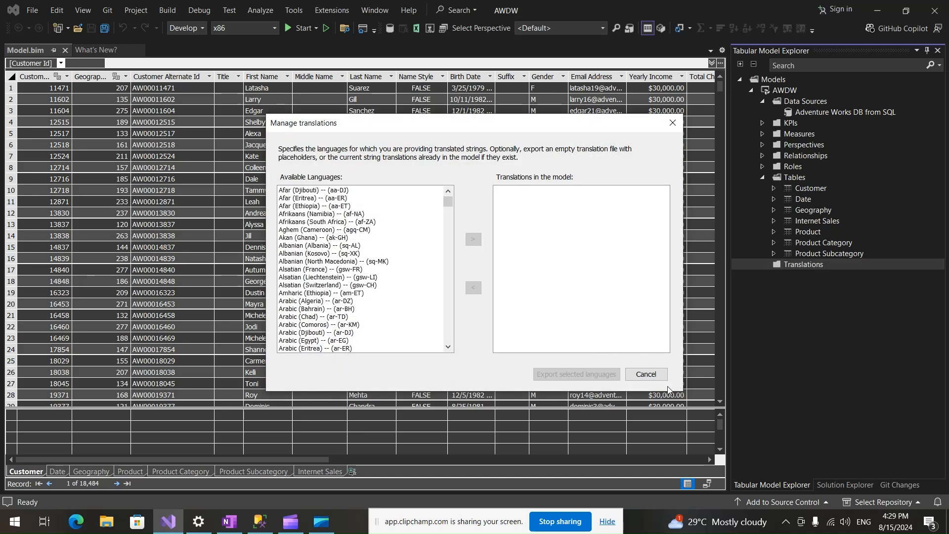
pyautogui.moveTo(680, 390); pyautogui.dragTo(730, 477)
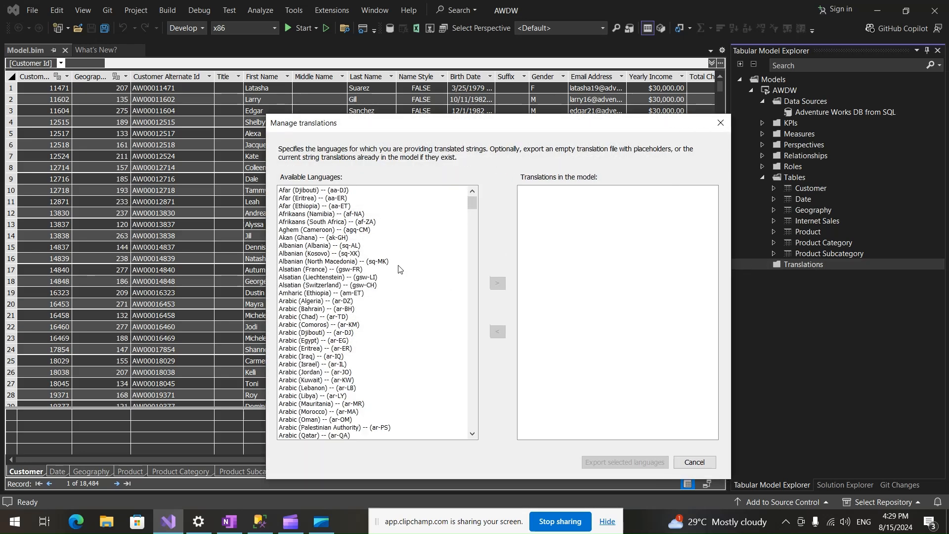
pyautogui.moveTo(463, 124); pyautogui.dragTo(334, 71)
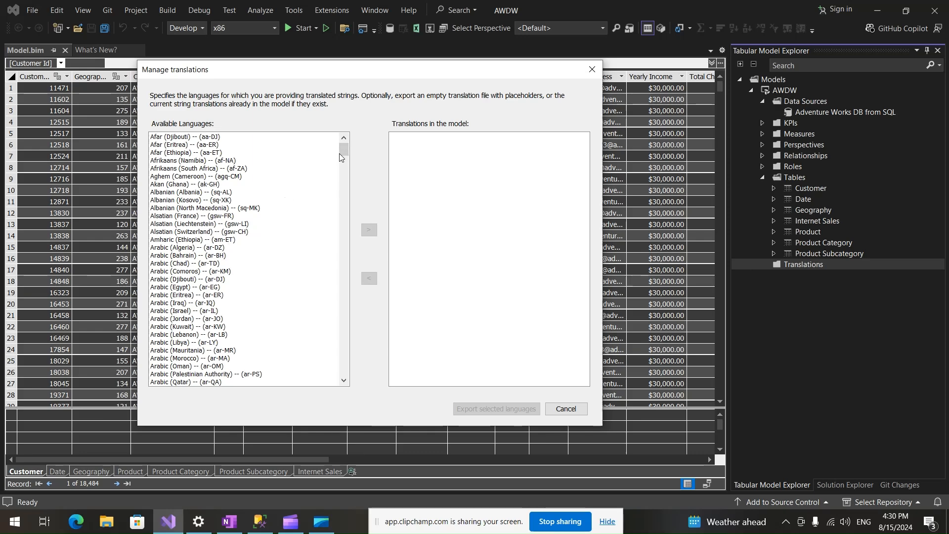
# Add English (Canada) -- (en-CA) to the translations in the model.
pyautogui.moveTo(343, 152); pyautogui.dragTo(354, 360)
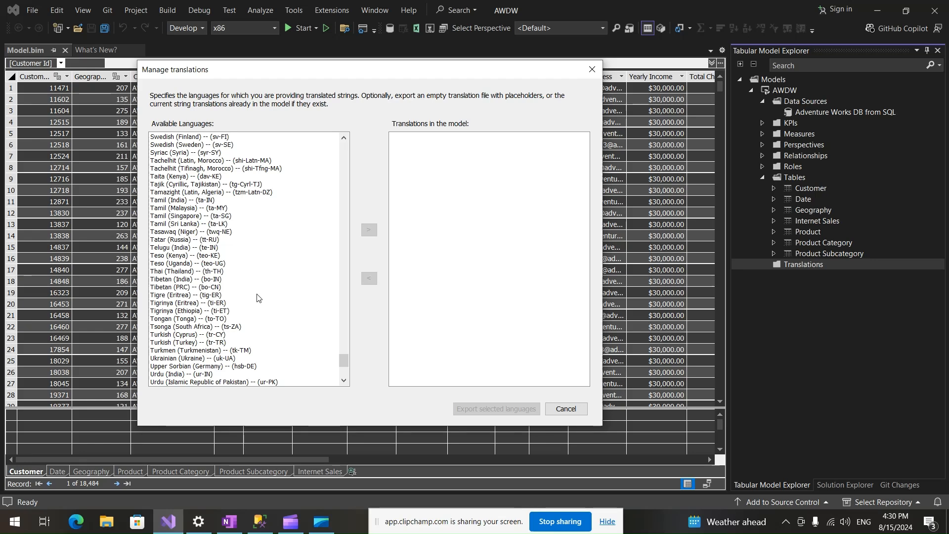
pyautogui.moveTo(344, 362); pyautogui.dragTo(352, 223)
pyautogui.scroll(15, 186, 264)
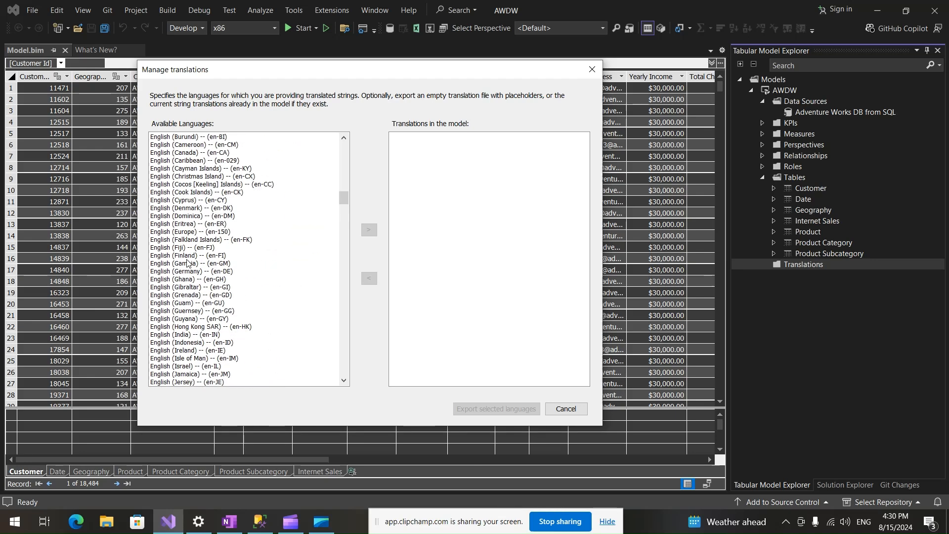
pyautogui.click(179, 153)
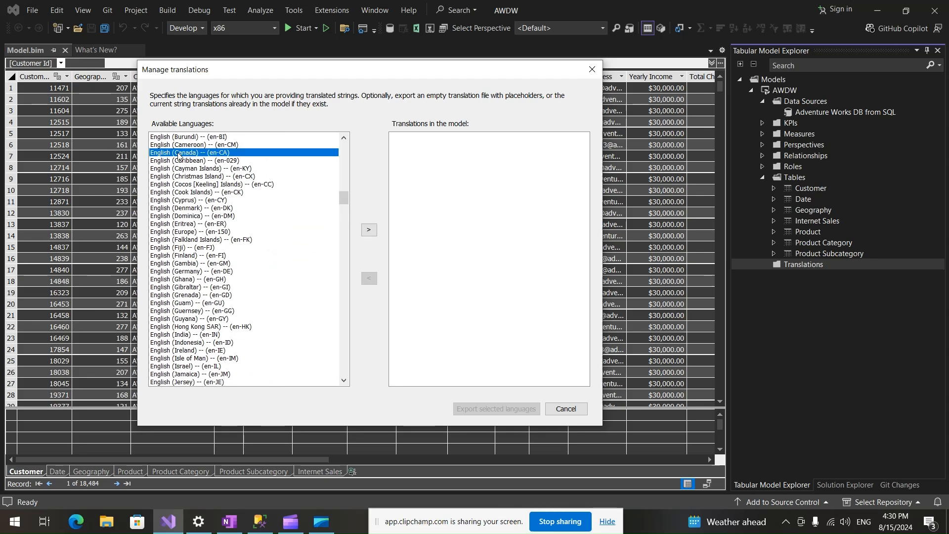
pyautogui.click(372, 230)
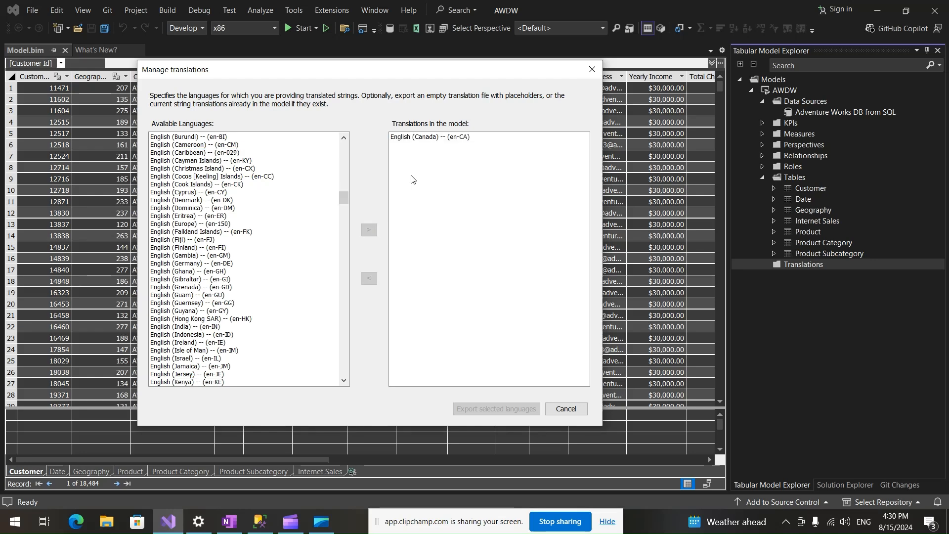
# Export the English (Canada) translation to the Documents folder as Canada_SSAS.JSON.
pyautogui.click(416, 138)
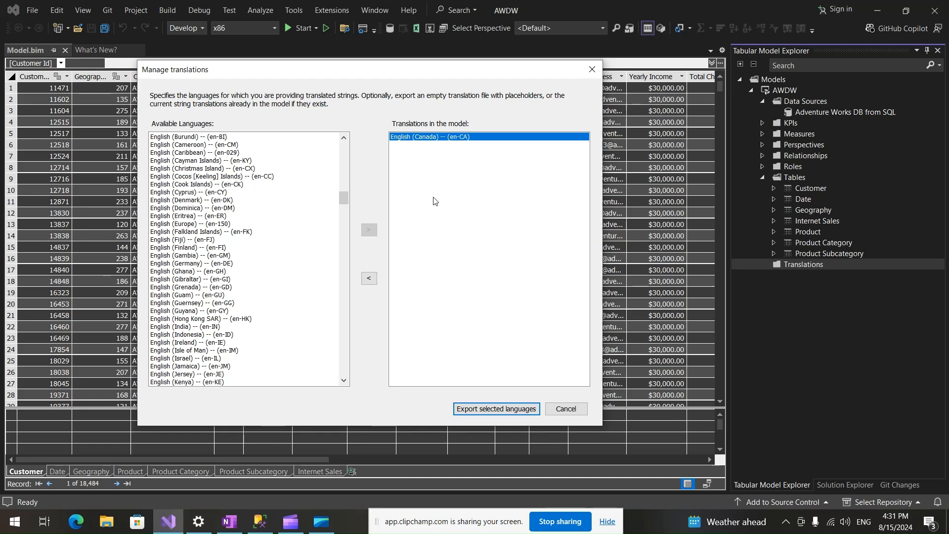
pyautogui.click(477, 411)
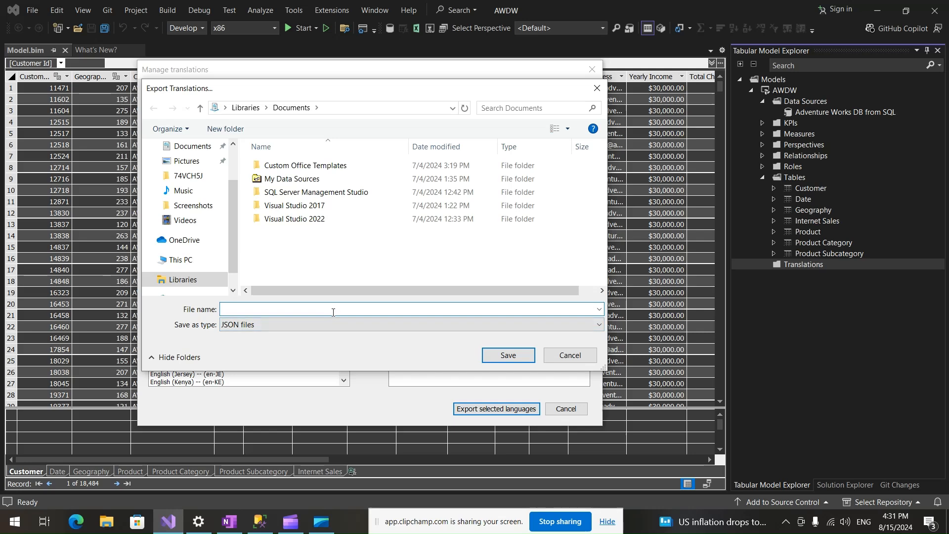
pyautogui.write('C')
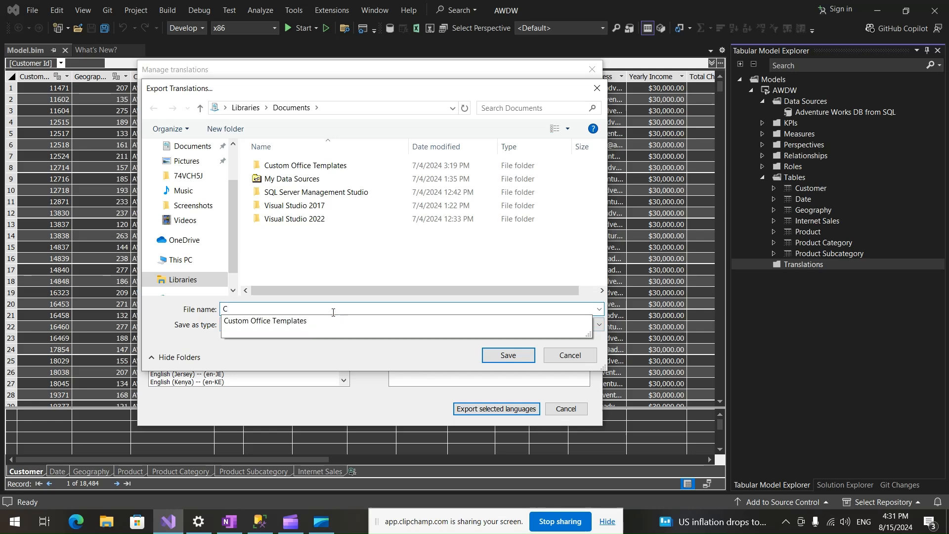
pyautogui.write('anada')
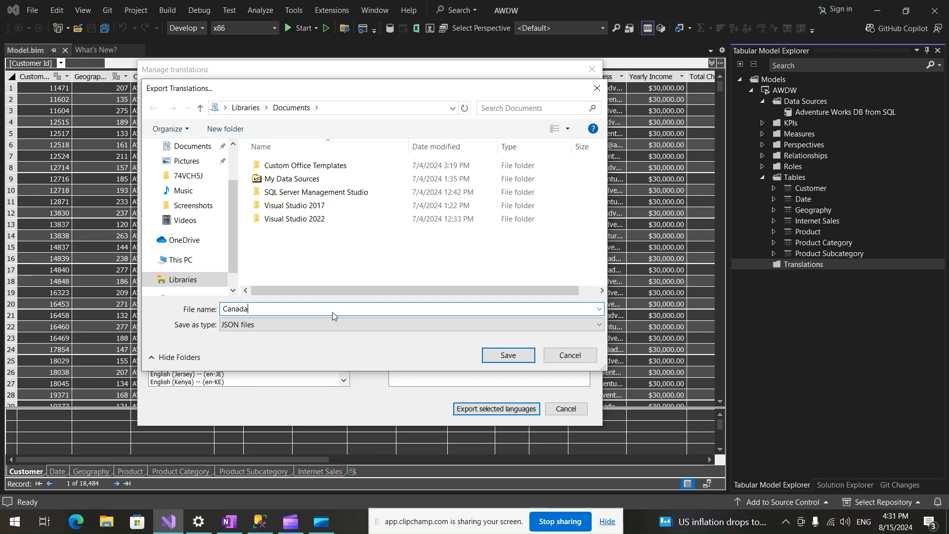
pyautogui.write('_SSAS.JSON')
pyautogui.click(503, 355)
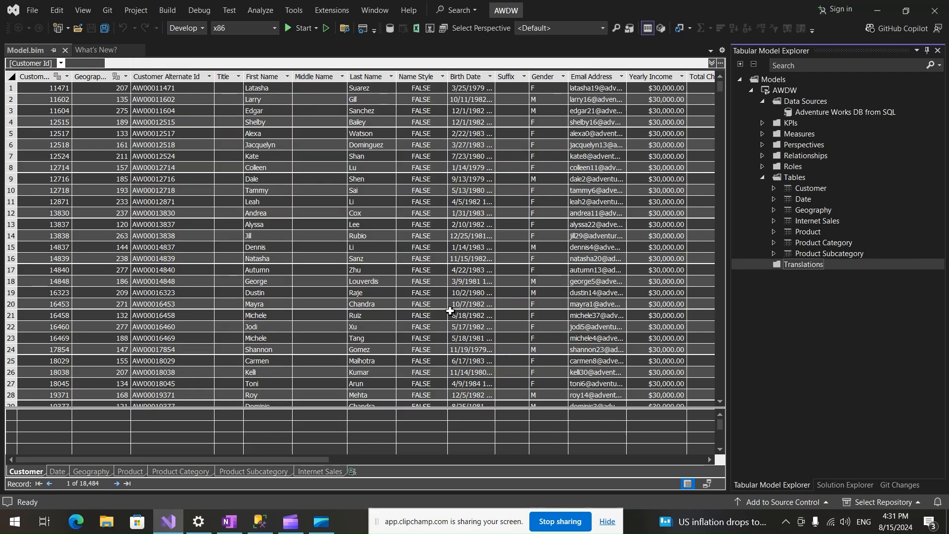
# Open Canada_SSAS.JSON from the Documents folder in Notepad++ and decline the program update.
pyautogui.click(113, 522)
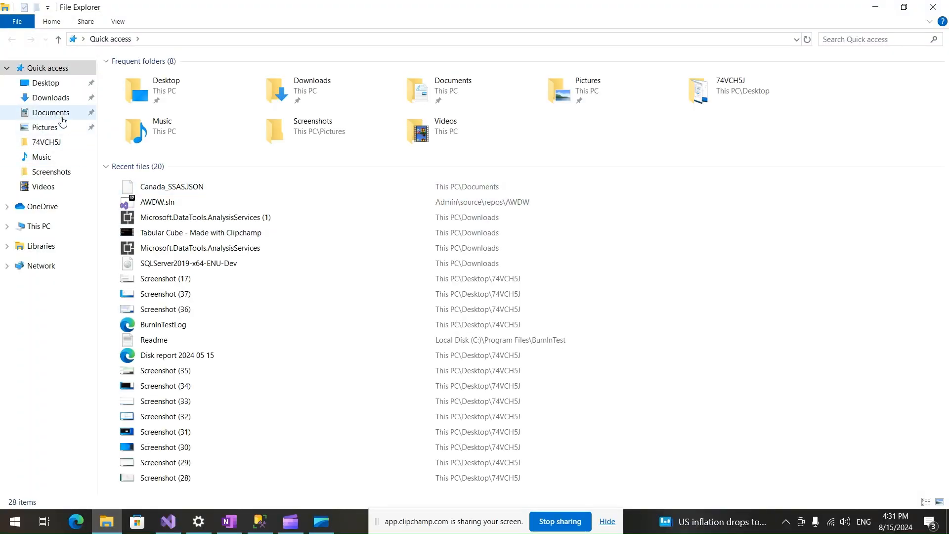
pyautogui.click(61, 115)
pyautogui.click(171, 144)
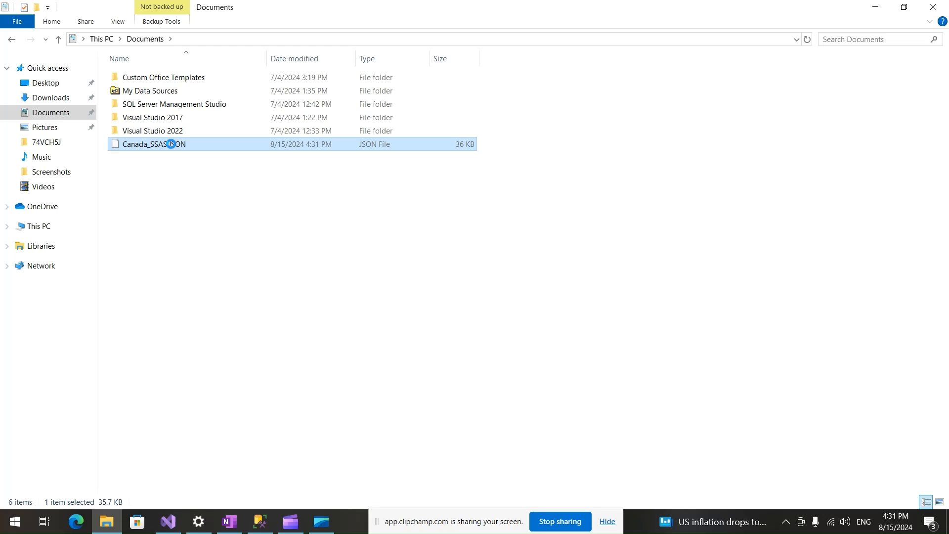
pyautogui.rightClick(171, 144)
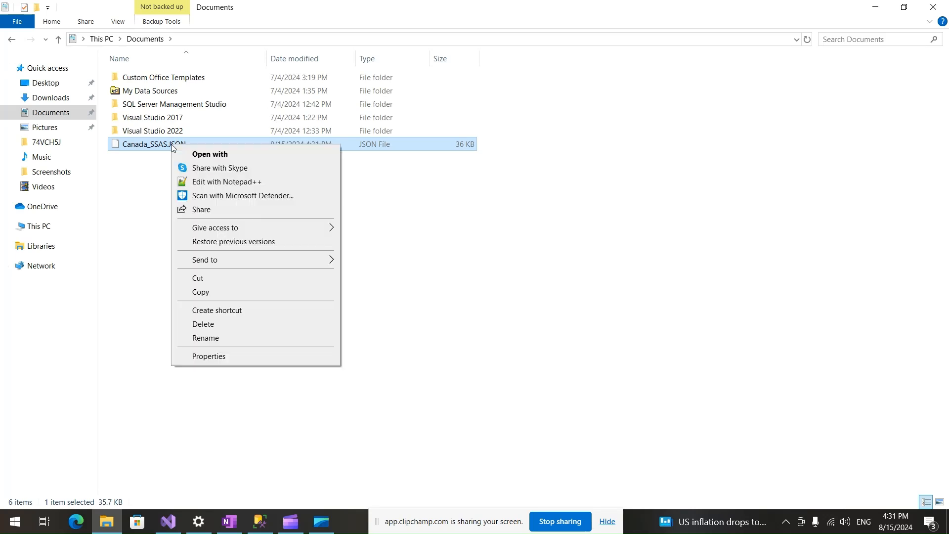
pyautogui.click(230, 184)
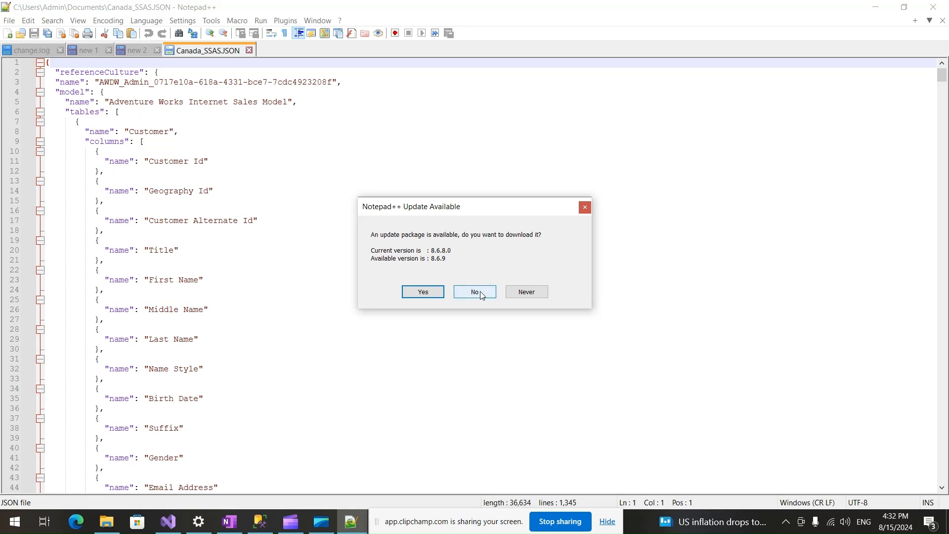
pyautogui.click(474, 292)
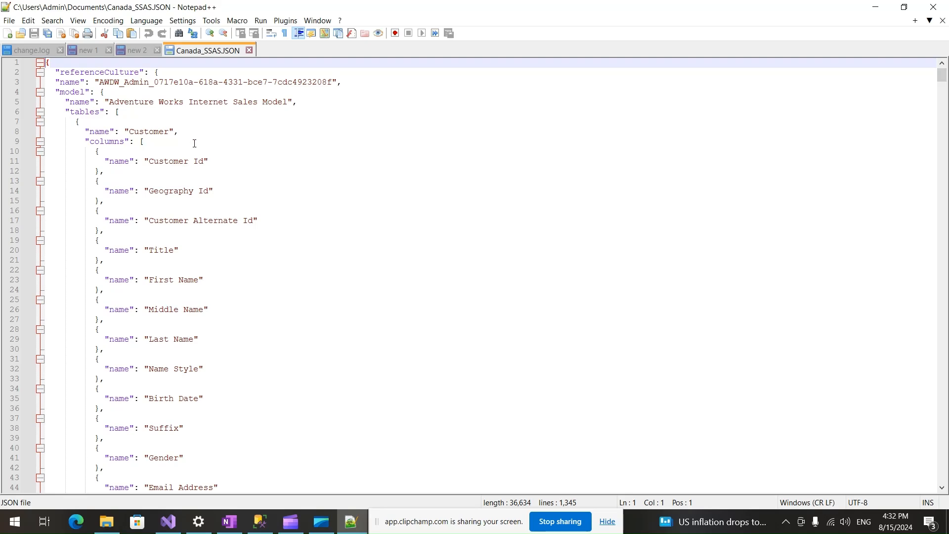
# Look through the JSON file's structure and locate the en-CA entry in the cultures section.
pyautogui.scroll(-20, 244, 295)
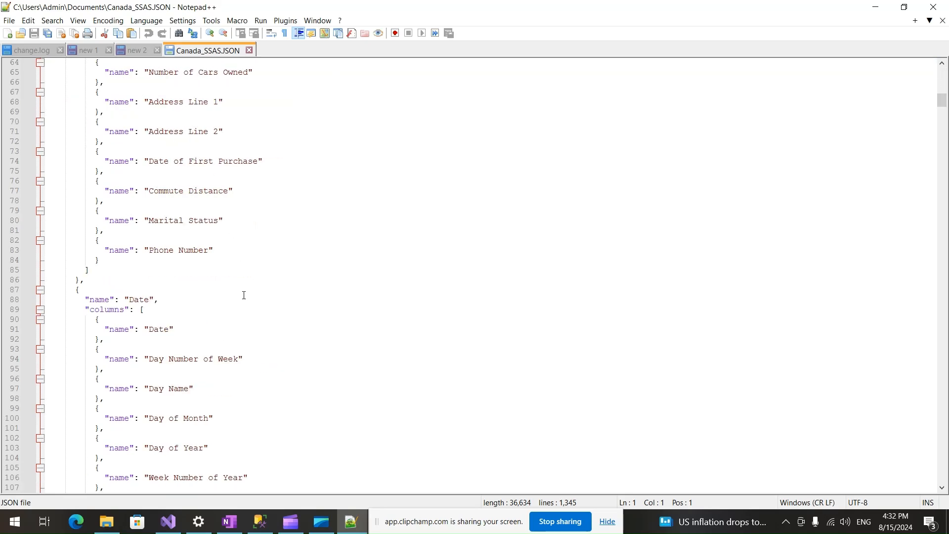
pyautogui.scroll(-20, 244, 297)
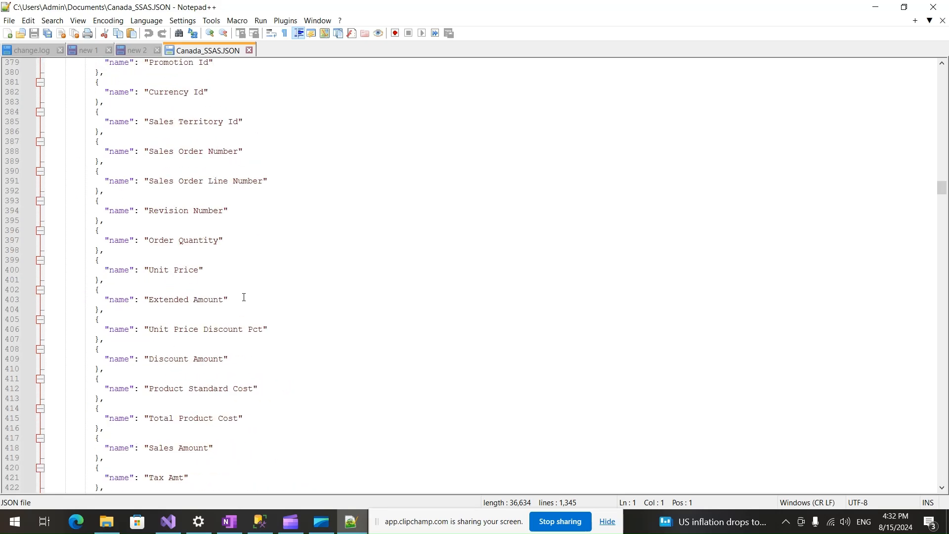
pyautogui.scroll(-20, 243, 297)
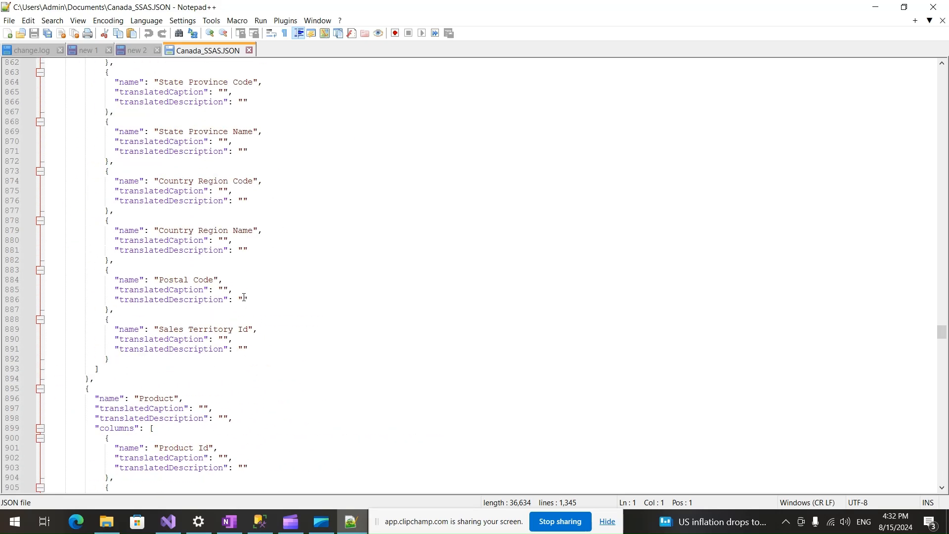
pyautogui.scroll(7, 244, 297)
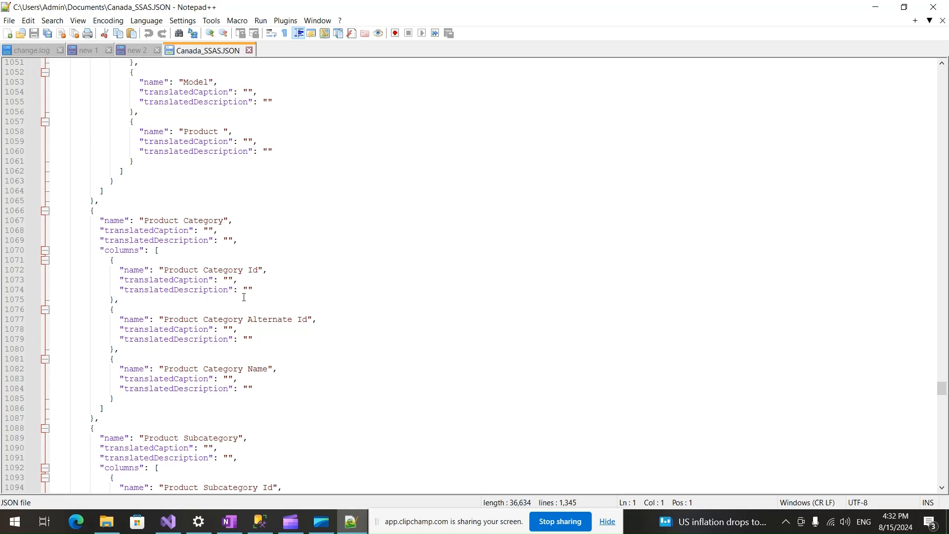
pyautogui.scroll(20, 244, 297)
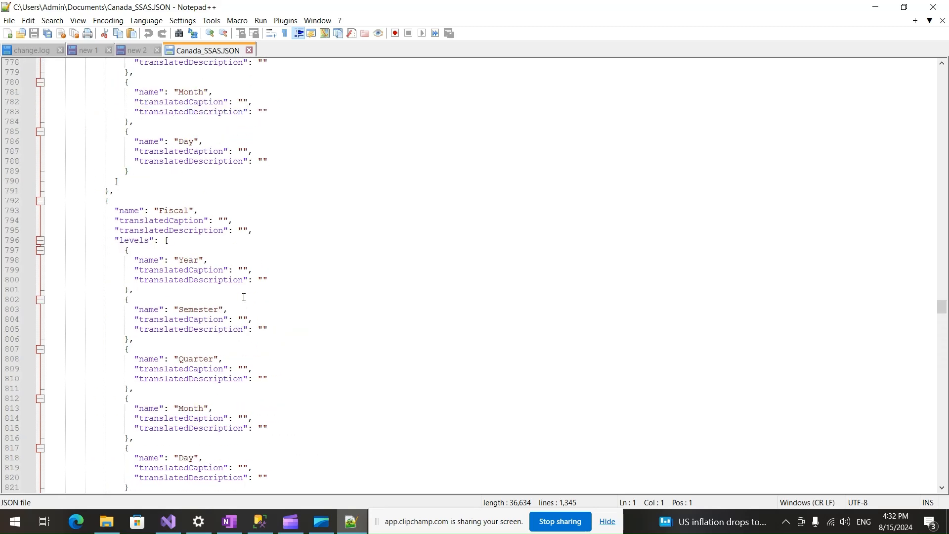
pyautogui.scroll(20, 242, 296)
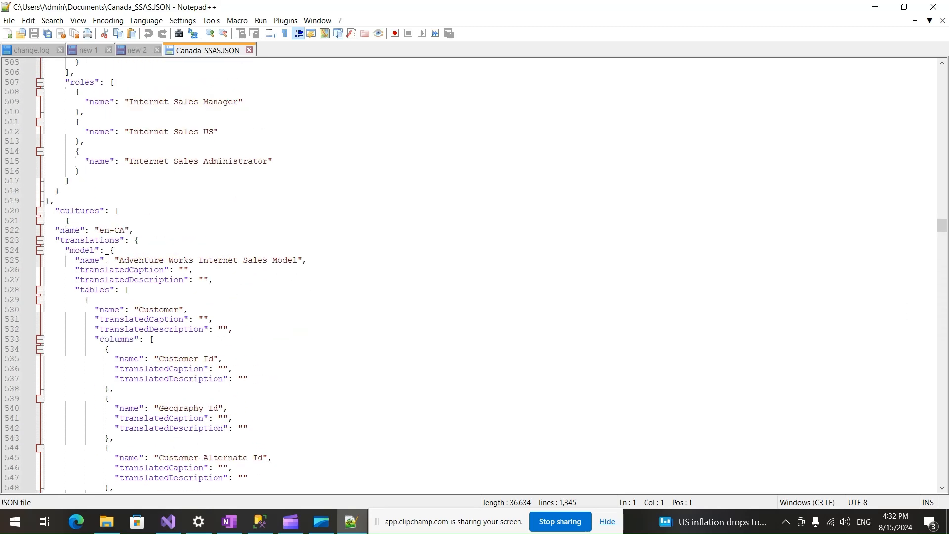
pyautogui.doubleClick(102, 230)
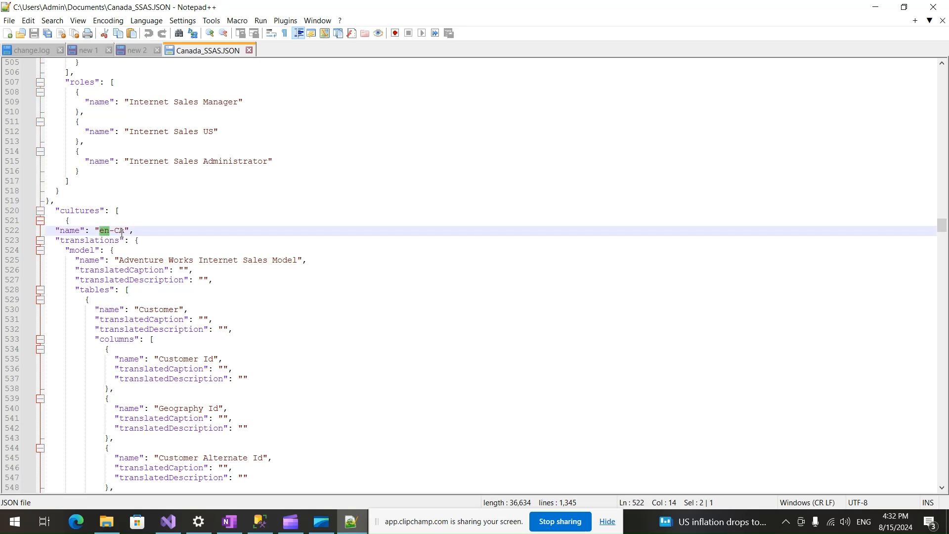
pyautogui.doubleClick(84, 213)
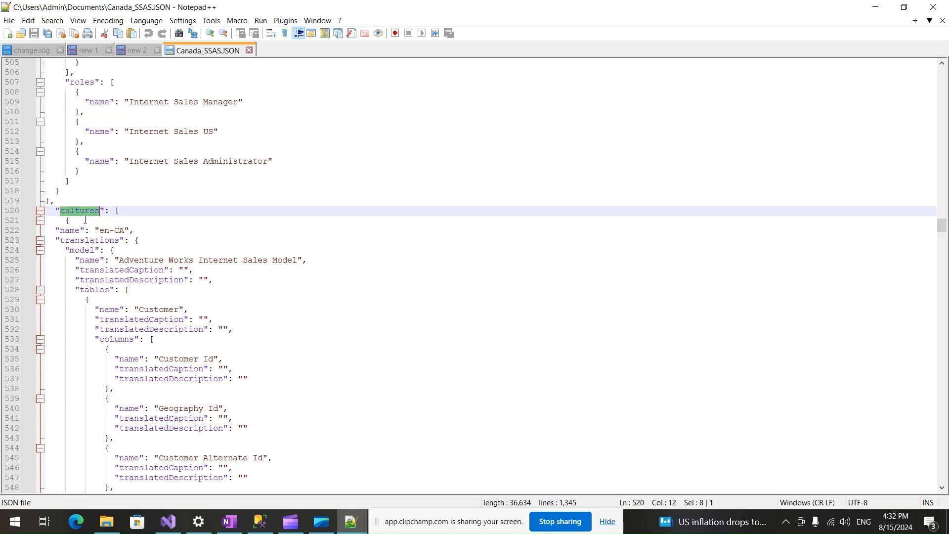
# Set the translated caption of the Customer table to "Consumer" in the en-CA translations.
pyautogui.doubleClick(156, 311)
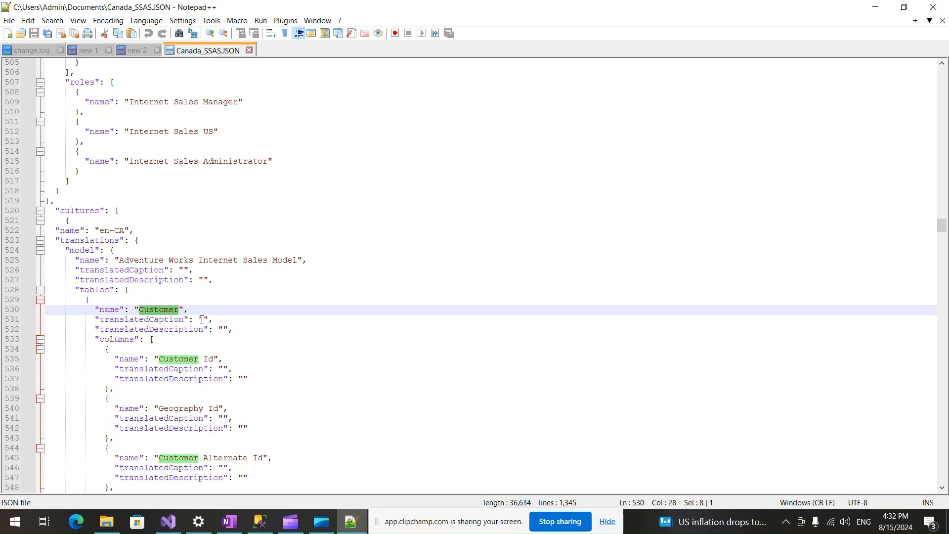
pyautogui.doubleClick(117, 311)
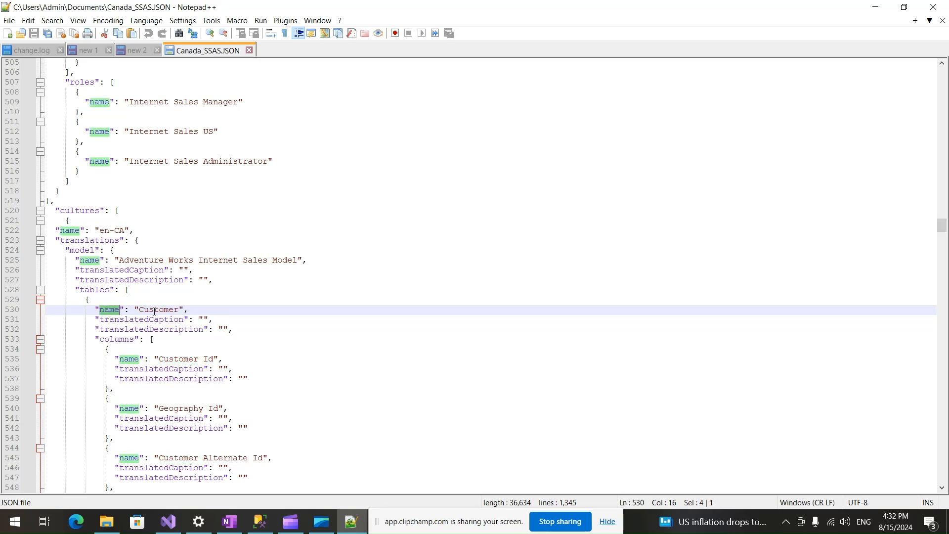
pyautogui.doubleClick(161, 310)
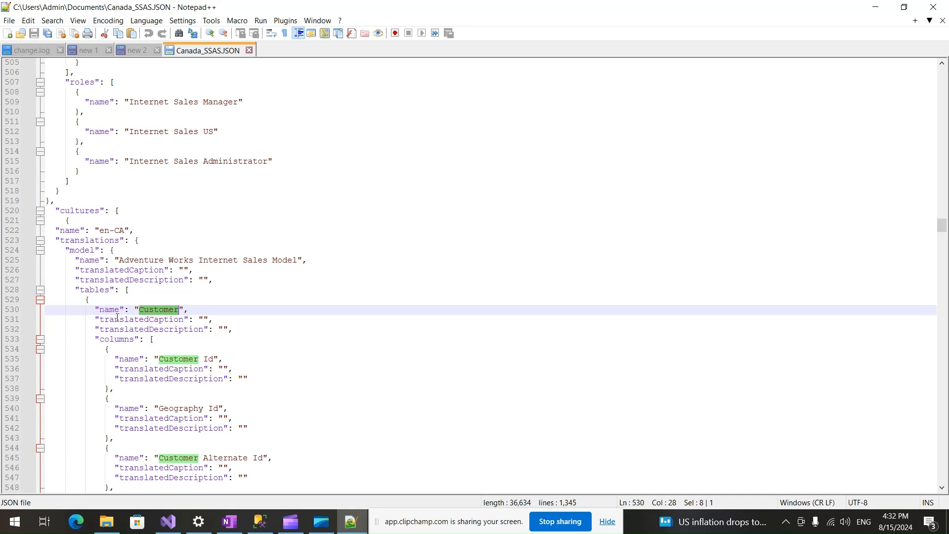
pyautogui.click(204, 319)
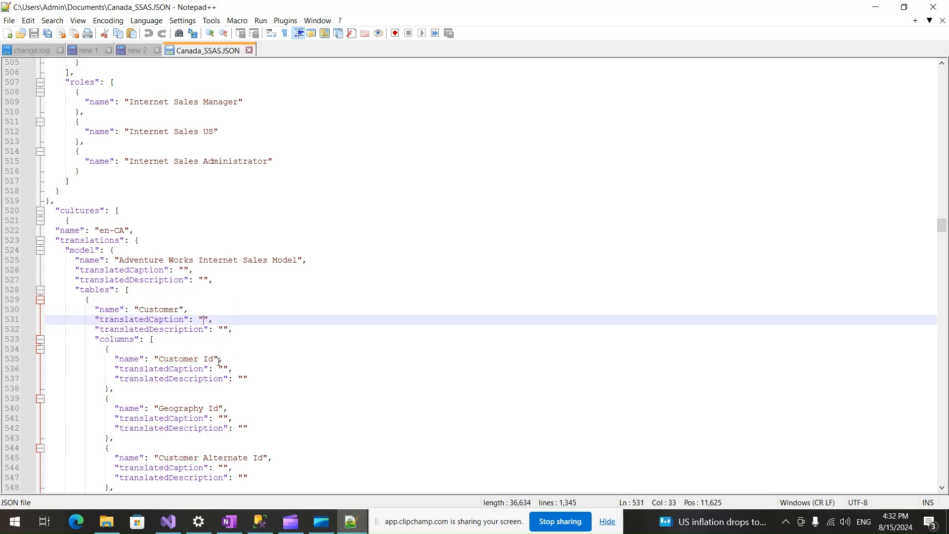
pyautogui.write('Con')
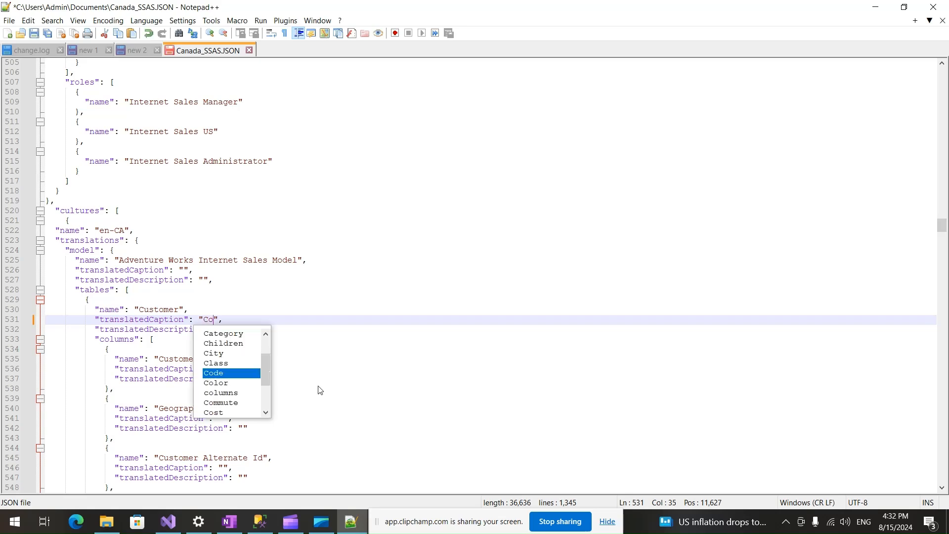
pyautogui.write('sumer')
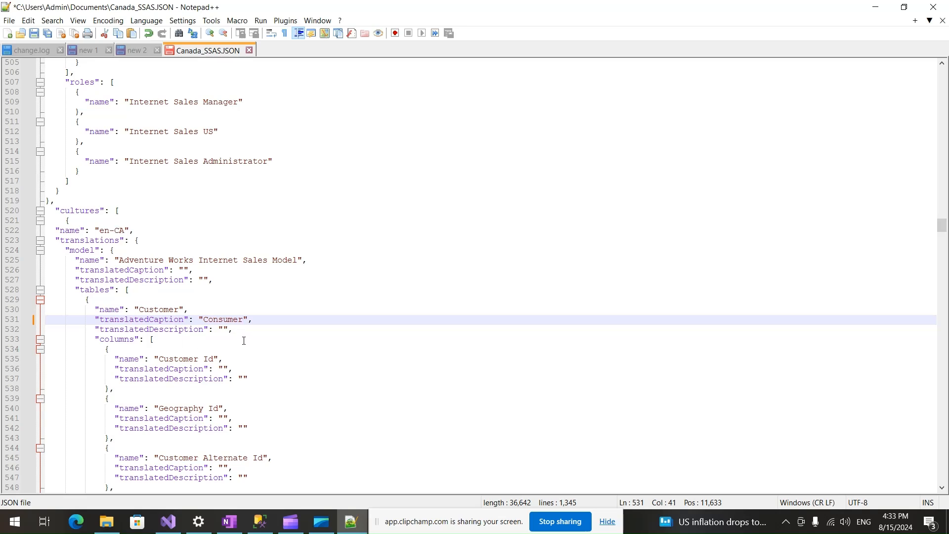
pyautogui.doubleClick(231, 321)
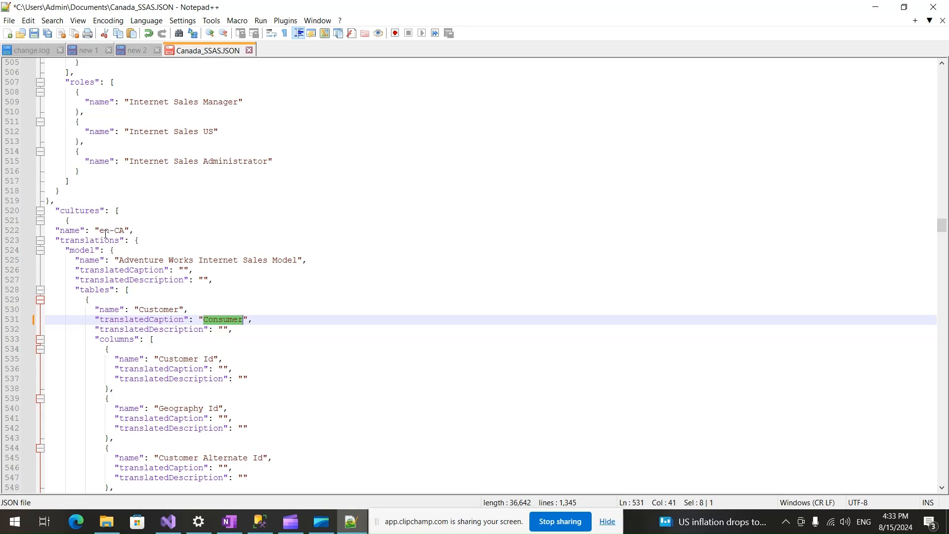
pyautogui.doubleClick(160, 311)
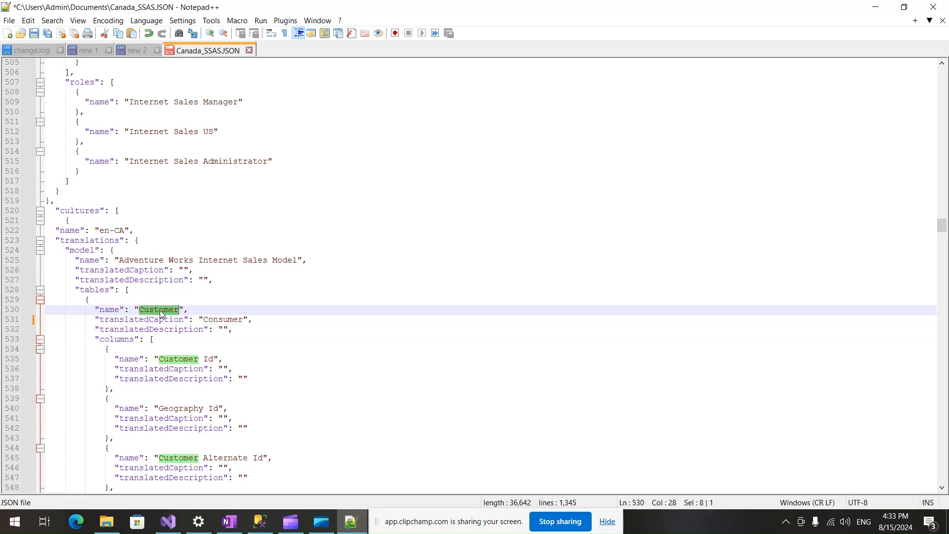
pyautogui.doubleClick(219, 322)
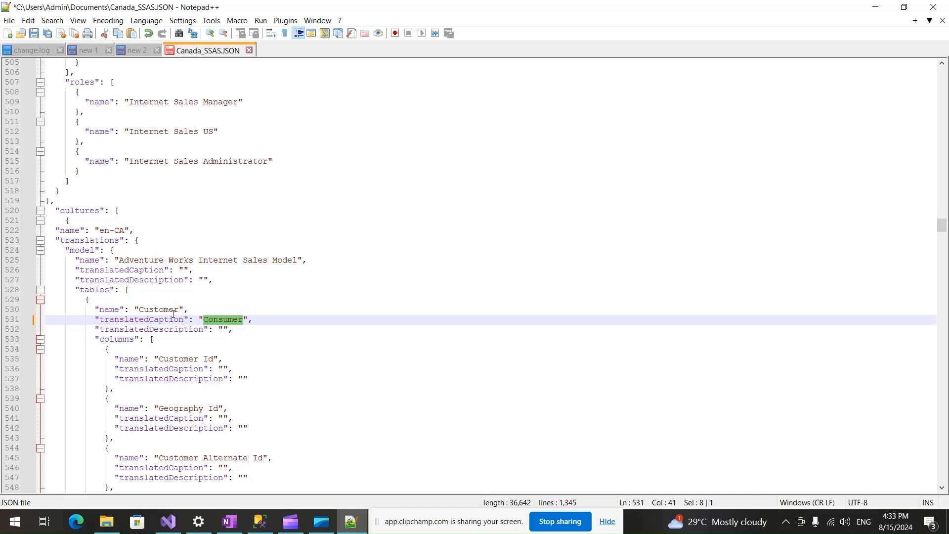
# Set the translated caption of the Customer table's First Name column to "Consumer First Name".
pyautogui.scroll(-7, 263, 340)
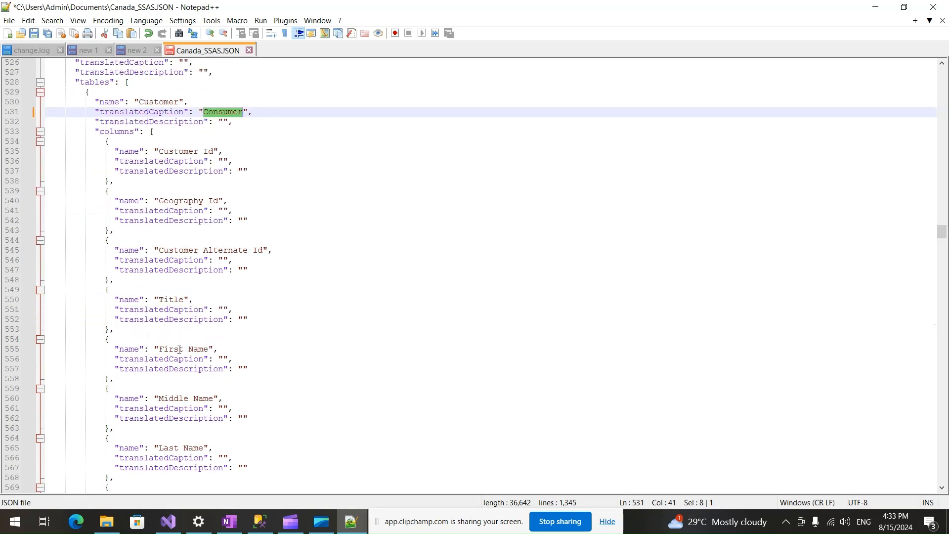
pyautogui.click(223, 359)
pyautogui.write('Consumer')
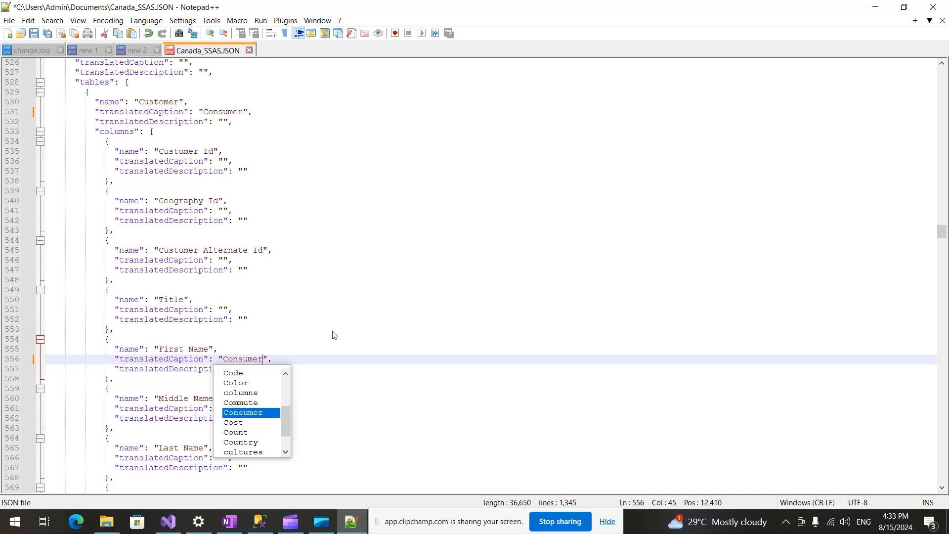
pyautogui.write(' Fir')
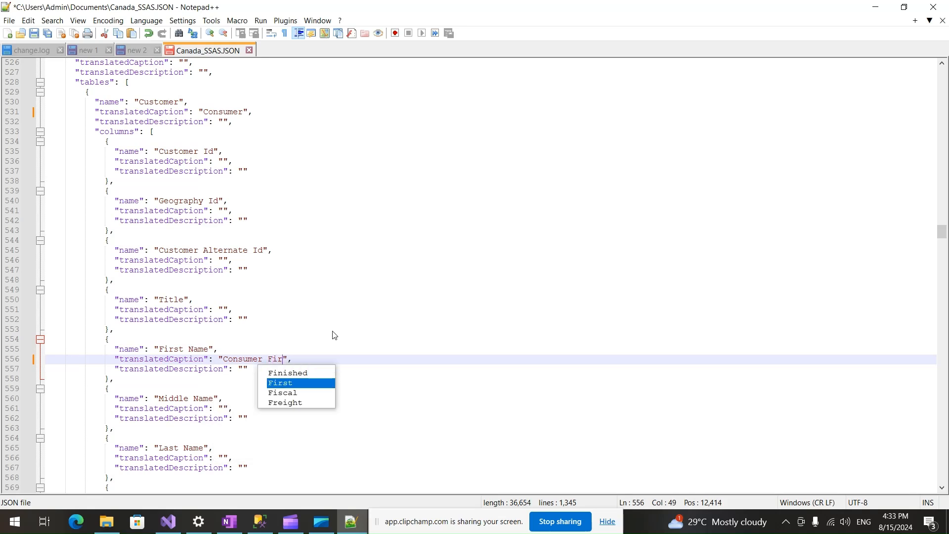
pyautogui.write('st Name')
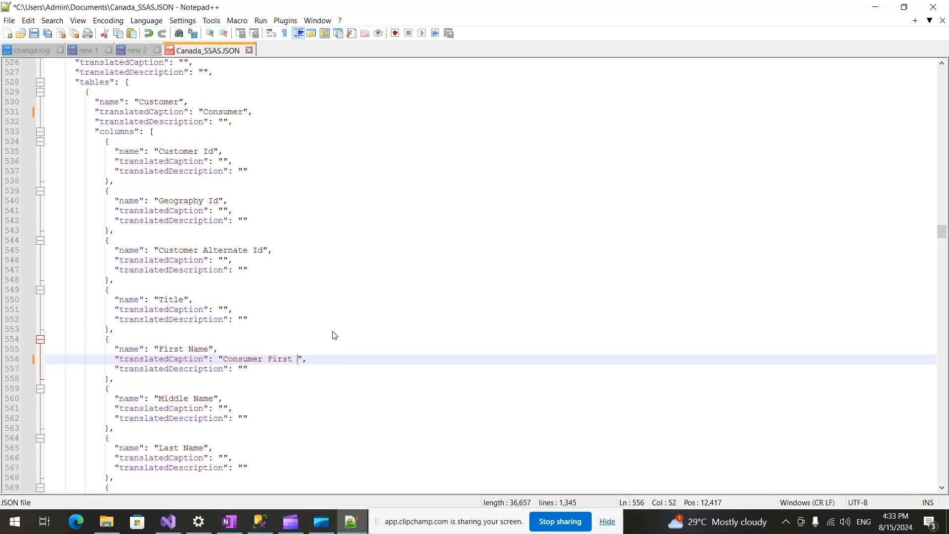
# Set the translated caption of the Middle Name column to "Consumer Middle Name", reusing the column's original name.
pyautogui.click(238, 418)
pyautogui.click(159, 398)
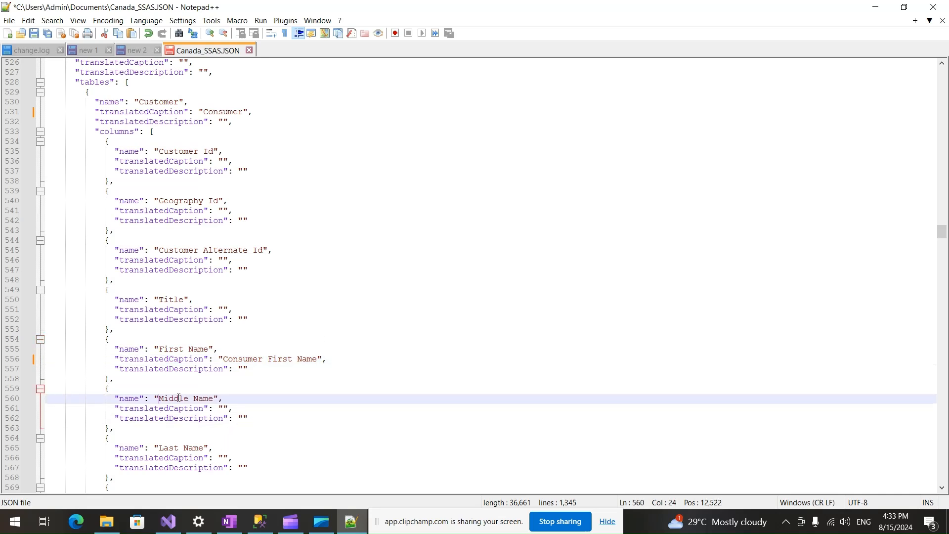
pyautogui.keyDown('shift'); pyautogui.click(214, 398); pyautogui.keyUp('shift')
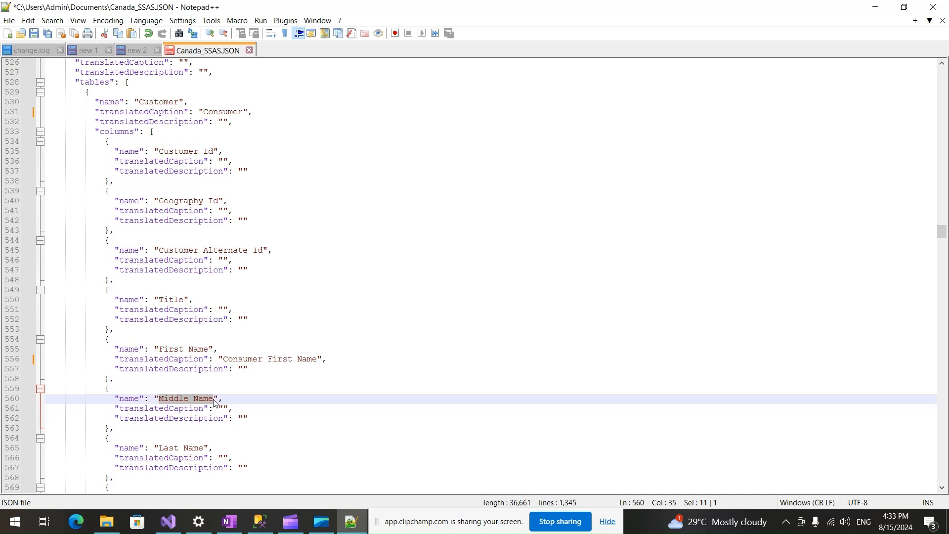
pyautogui.click(225, 409)
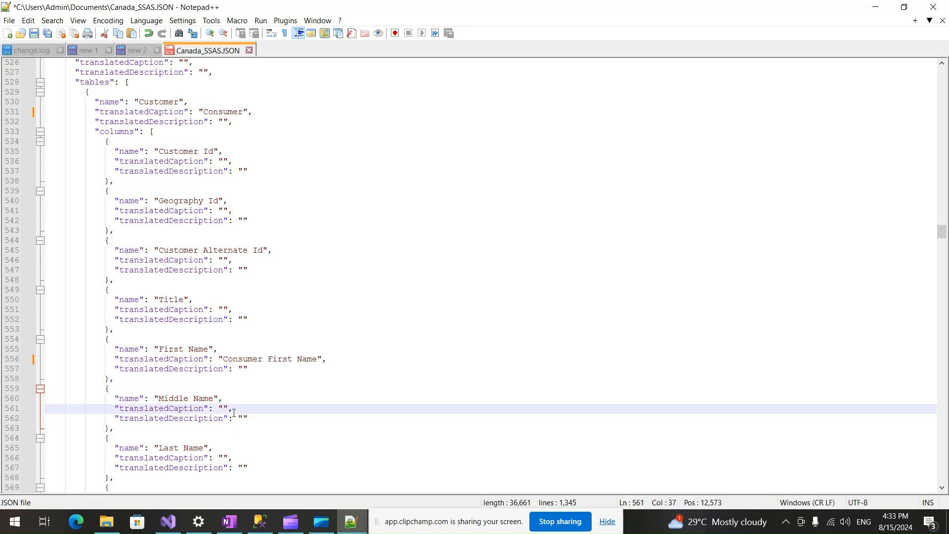
pyautogui.write('Con')
pyautogui.press('Return')
pyautogui.write('Middle Name')
# Copy the Last Name column's name into its translated caption and prefix it to read "Consumer Last Name".
pyautogui.click(158, 449)
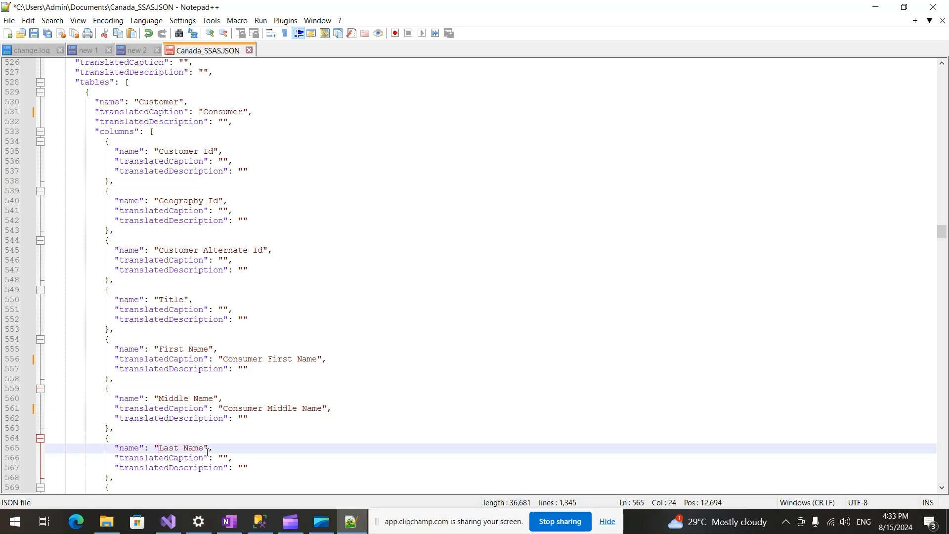
pyautogui.keyDown('shift'); pyautogui.click(204, 447); pyautogui.keyUp('shift')
pyautogui.hotkey('ctrl', 'c')
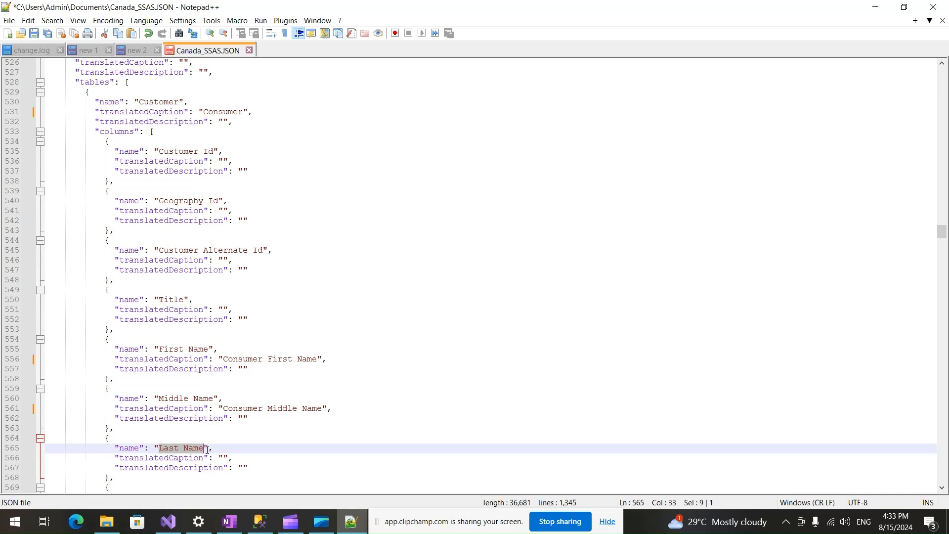
pyautogui.click(223, 457)
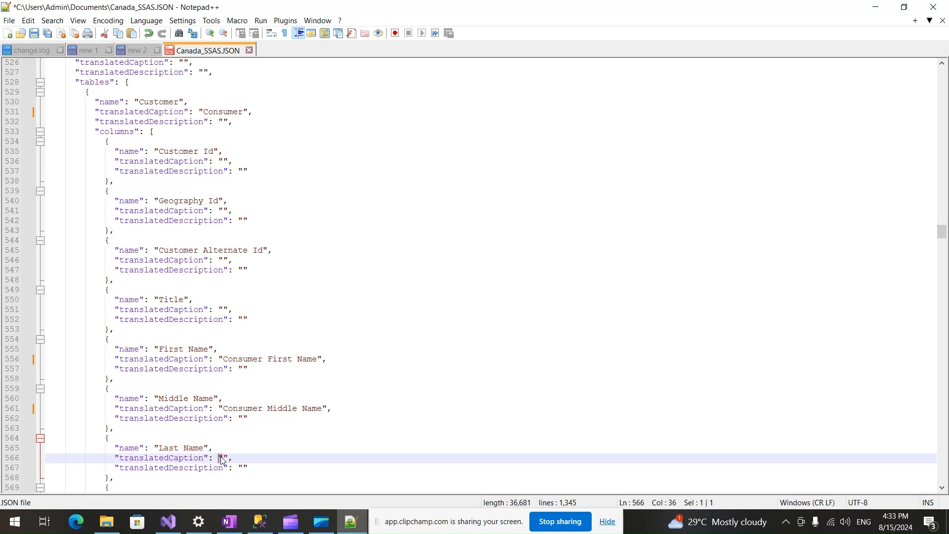
pyautogui.hotkey('ctrl', 'v')
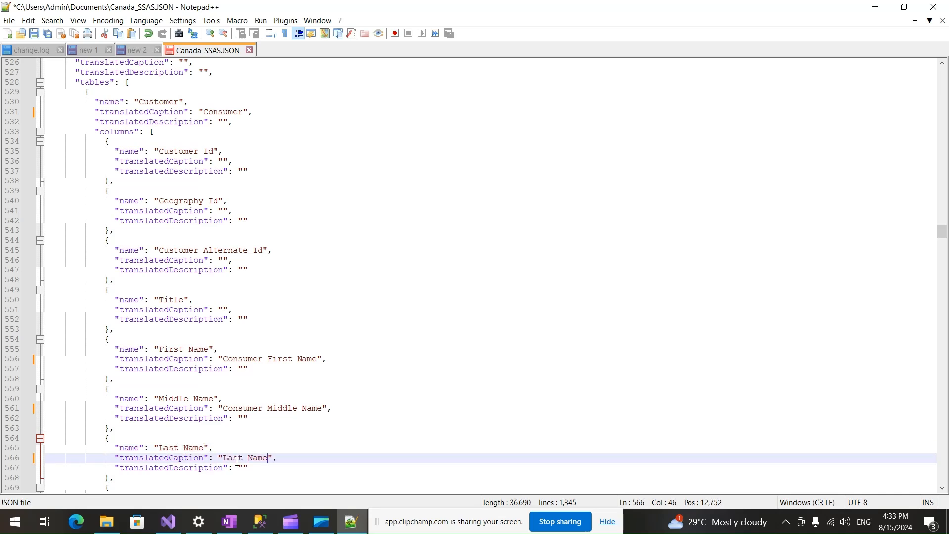
pyautogui.click(223, 458)
pyautogui.write('"Con')
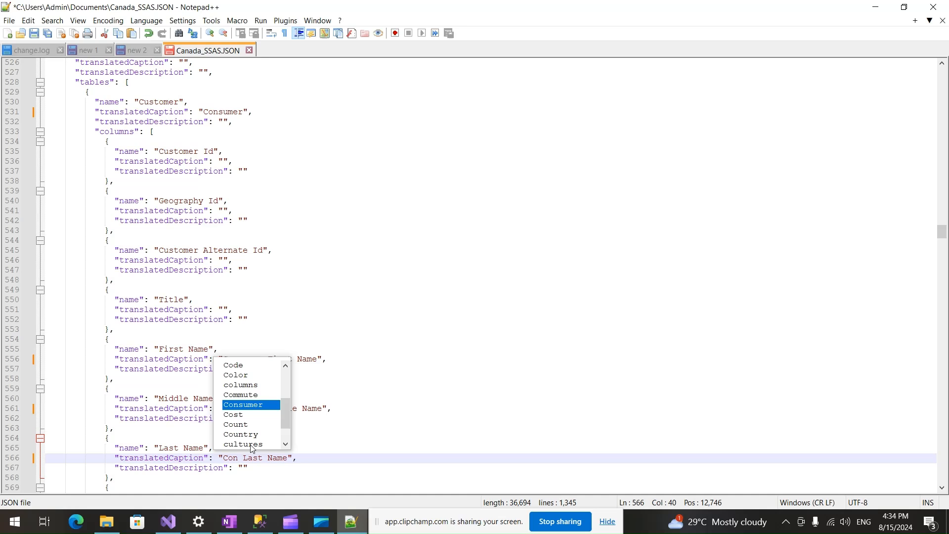
pyautogui.press('Return')
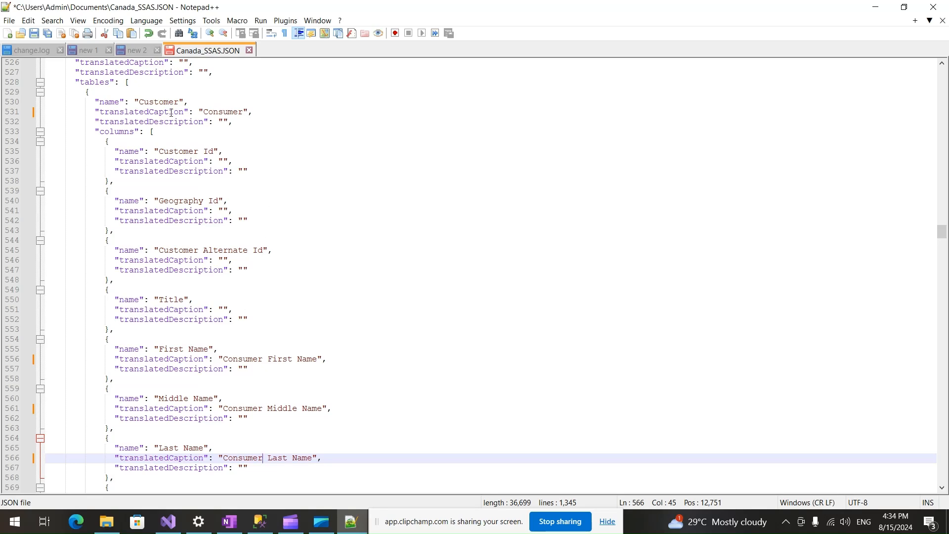
# Copy "Articles" from the OneNote translation notes into the Product table's translated caption in the en-CA section of Canada_SSAS.JSON in Notepad++.
pyautogui.scroll(-20, 260, 362)
pyautogui.scroll(-20, 269, 416)
pyautogui.scroll(-14, 336, 369)
pyautogui.scroll(7, 330, 373)
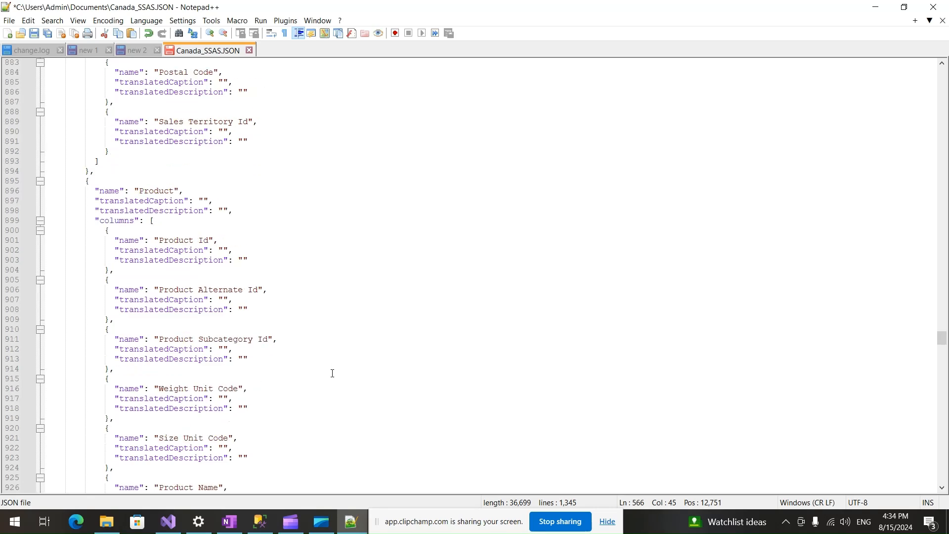
pyautogui.click(207, 200)
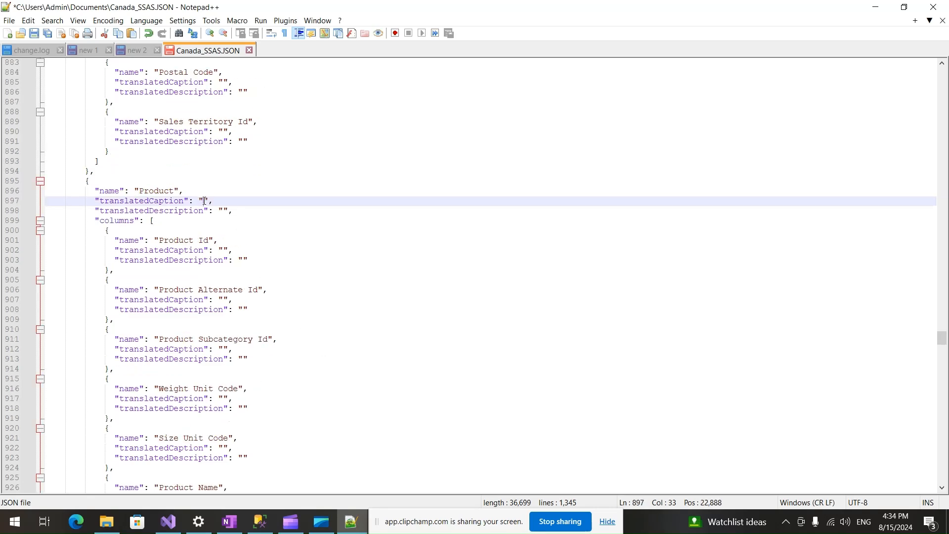
pyautogui.click(234, 523)
pyautogui.doubleClick(351, 297)
pyautogui.hotkey('ctrl', 'c')
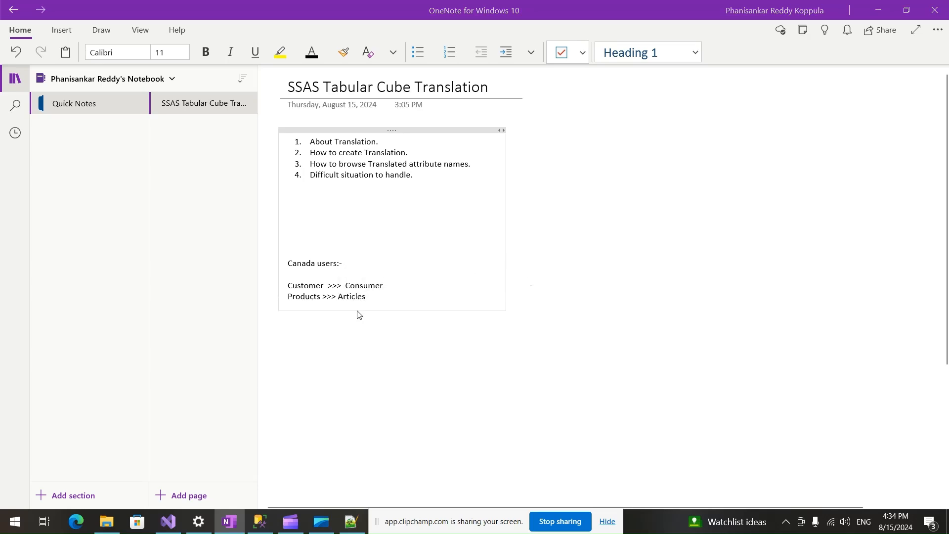
pyautogui.hotkey('alt', 'Tab')
pyautogui.hotkey('ctrl', 'v')
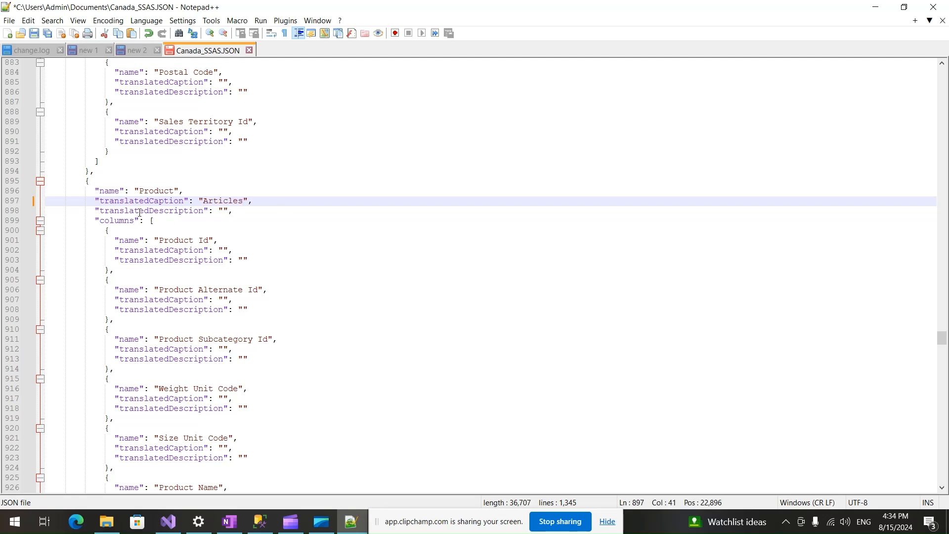
pyautogui.click(225, 211)
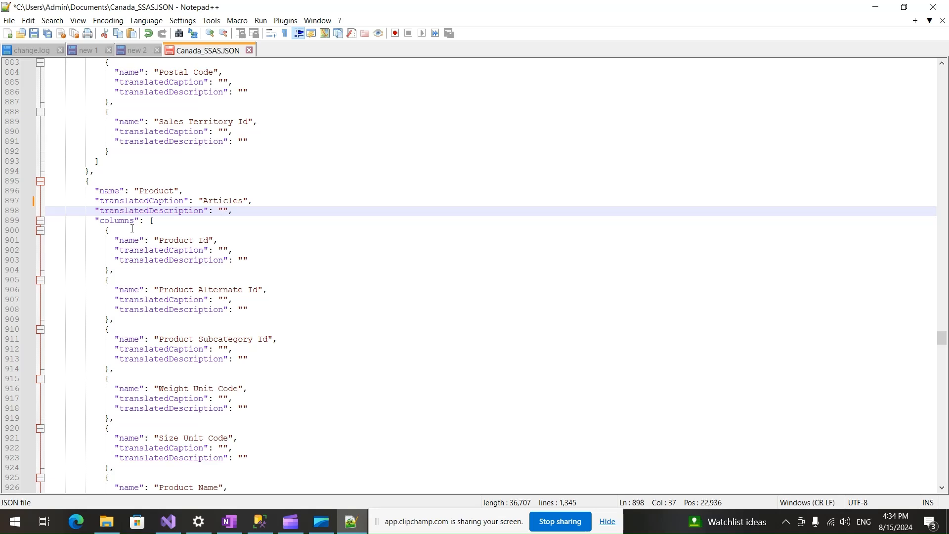
# Save the JSON edits, switch to Visual Studio and choose Canada_SSAS.JSON from Documents as the translations file to import into the AWDW model.
pyautogui.hotkey('ctrl', 's')
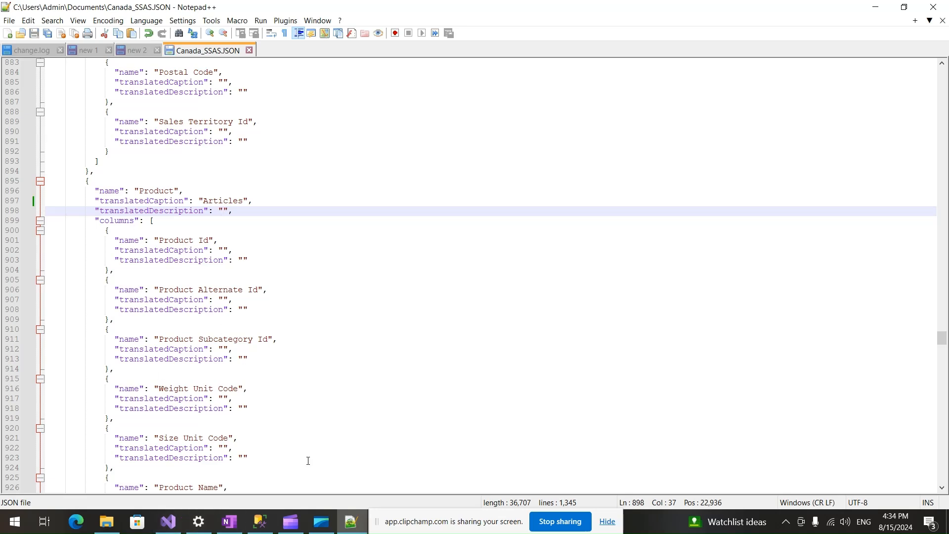
pyautogui.click(170, 526)
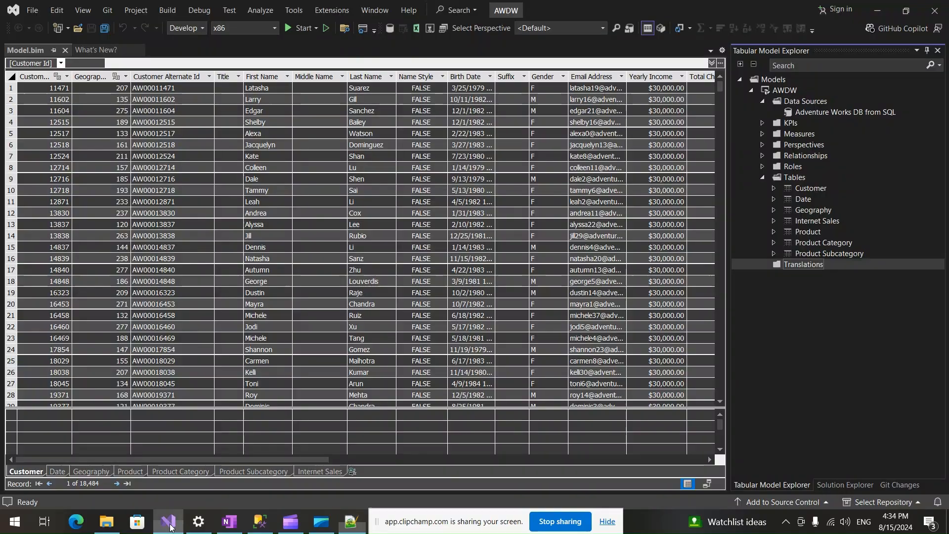
pyautogui.rightClick(805, 265)
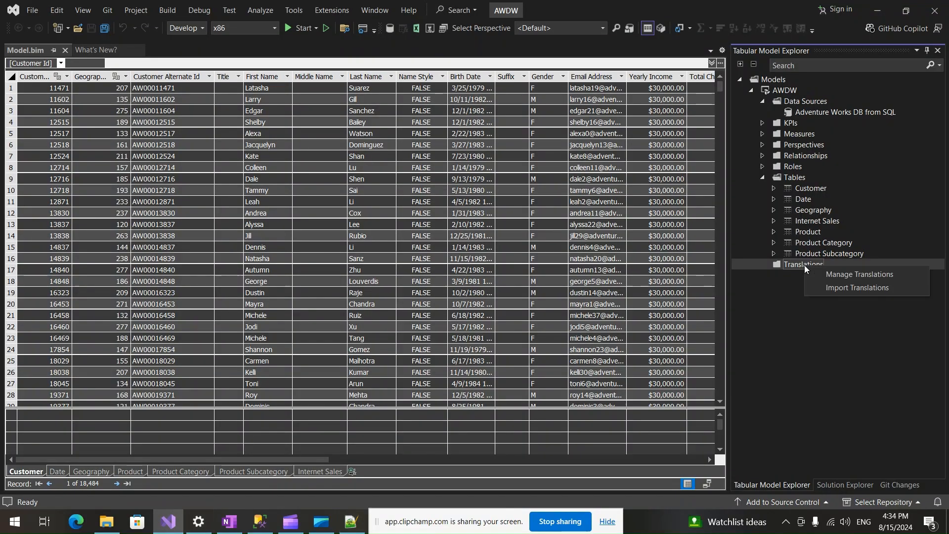
pyautogui.click(856, 287)
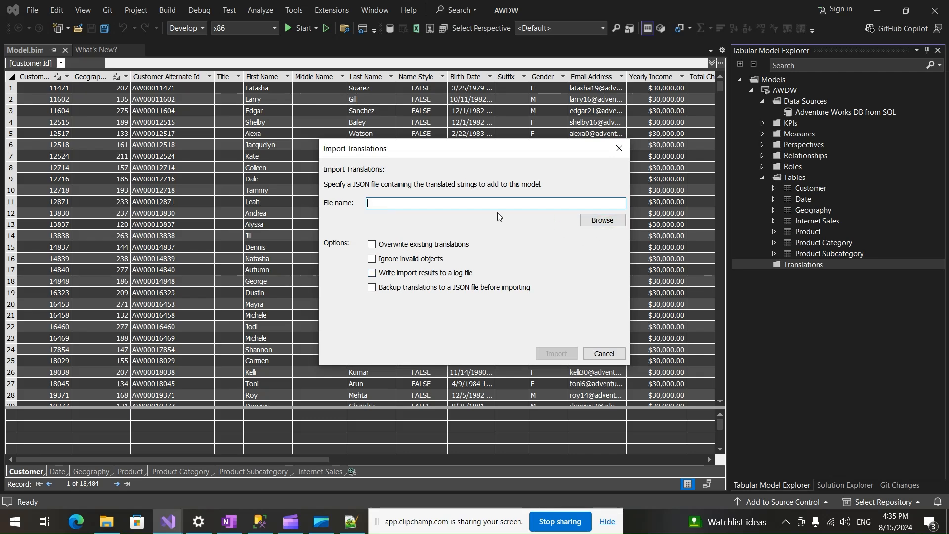
pyautogui.click(595, 222)
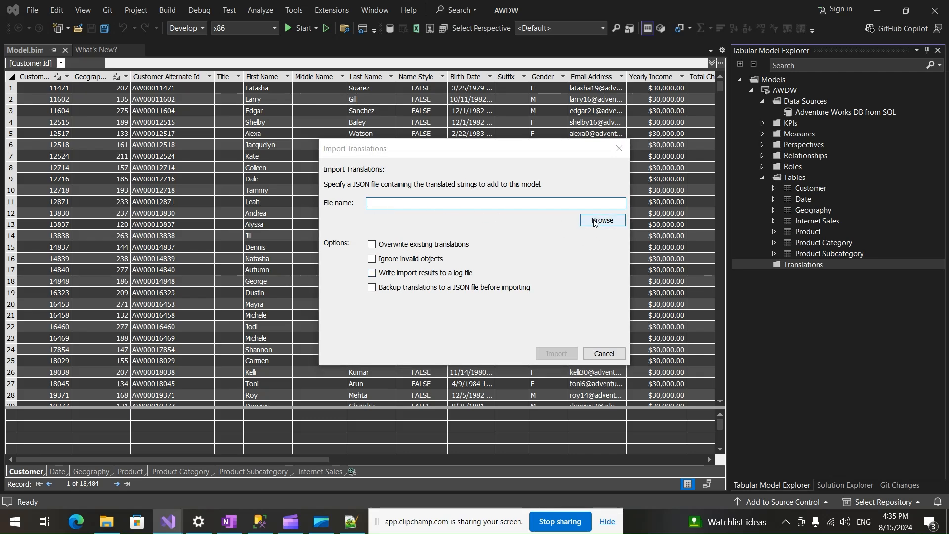
pyautogui.click(488, 312)
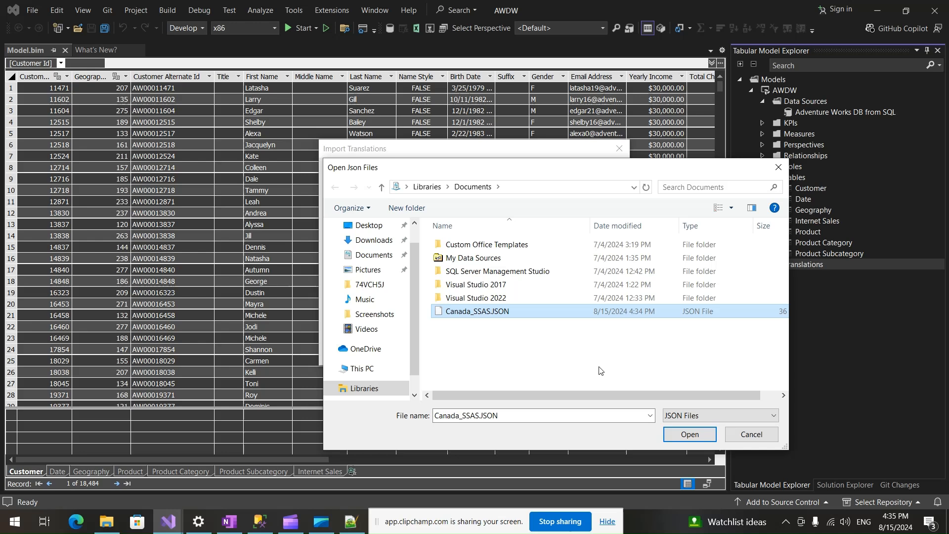
pyautogui.click(685, 435)
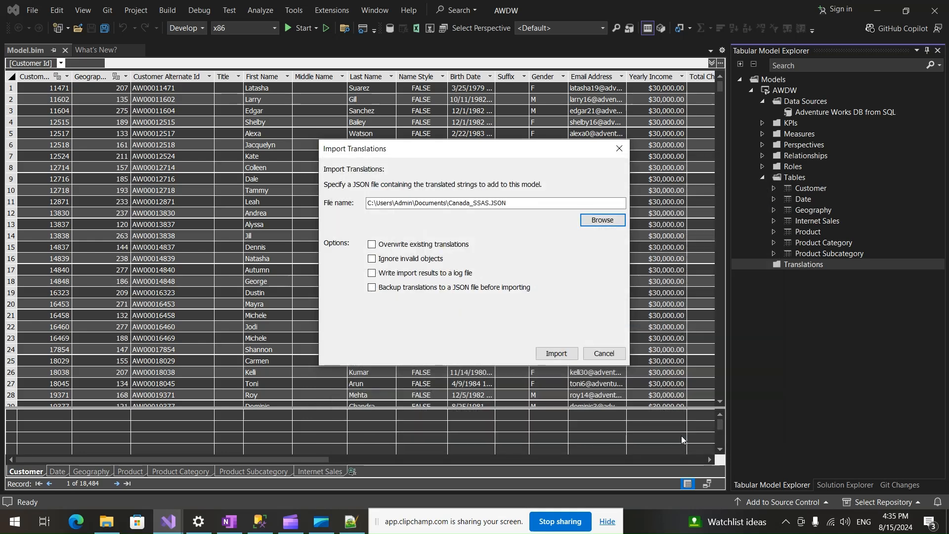
# Import the translations with overwriting existing ones, ignoring invalid objects, writing a log file and backing up to JSON all enabled.
pyautogui.click(372, 246)
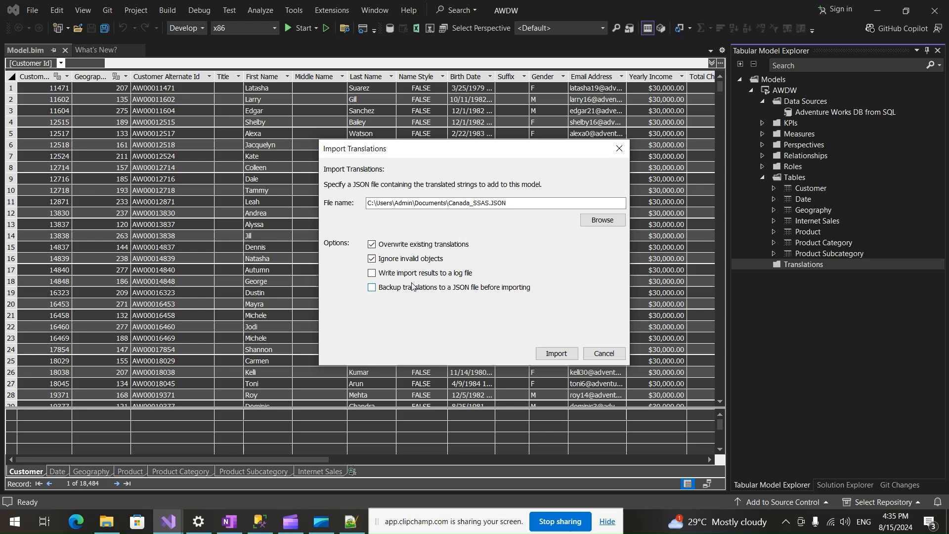
pyautogui.click(375, 275)
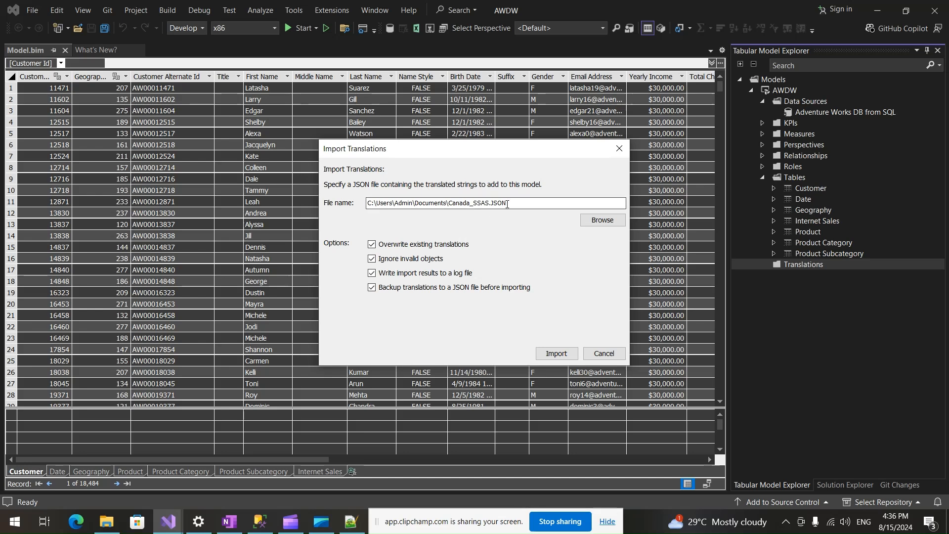
pyautogui.click(552, 354)
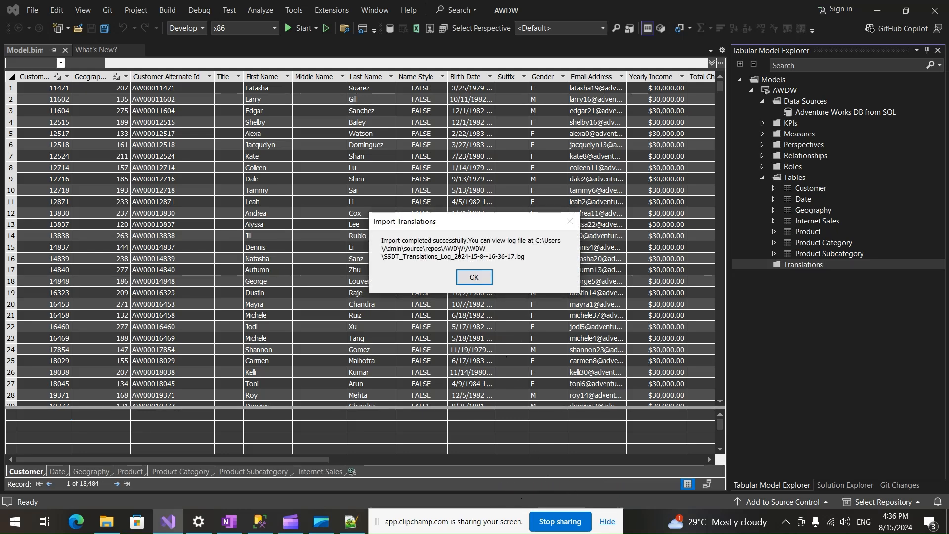
pyautogui.click(474, 276)
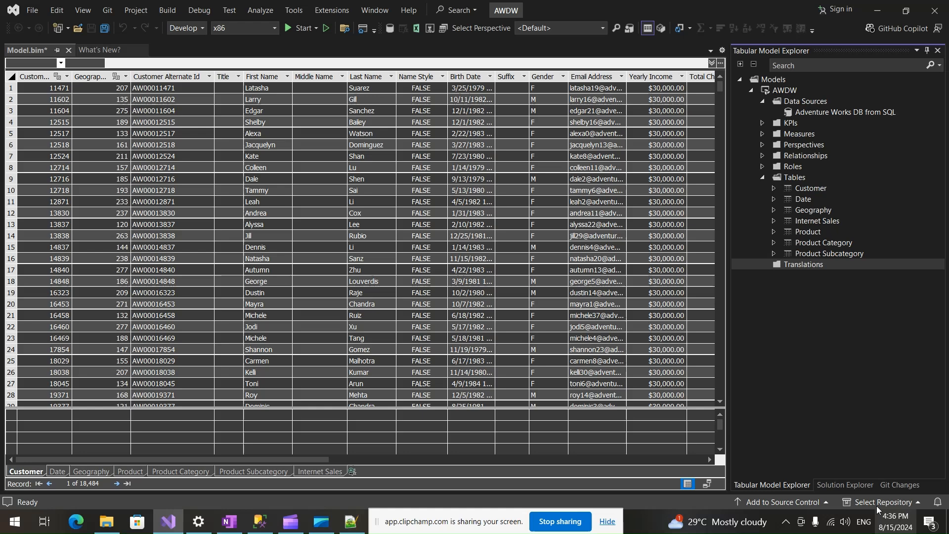
# Close Model.bim with its changes saved, reopen it and expand the model's Translations folder.
pyautogui.click(851, 483)
pyautogui.click(781, 483)
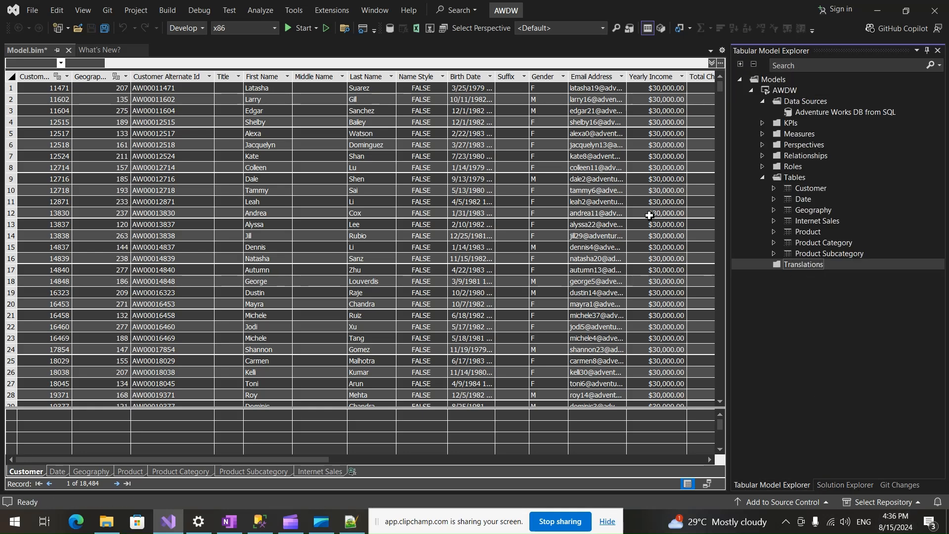
pyautogui.click(69, 50)
pyautogui.click(430, 322)
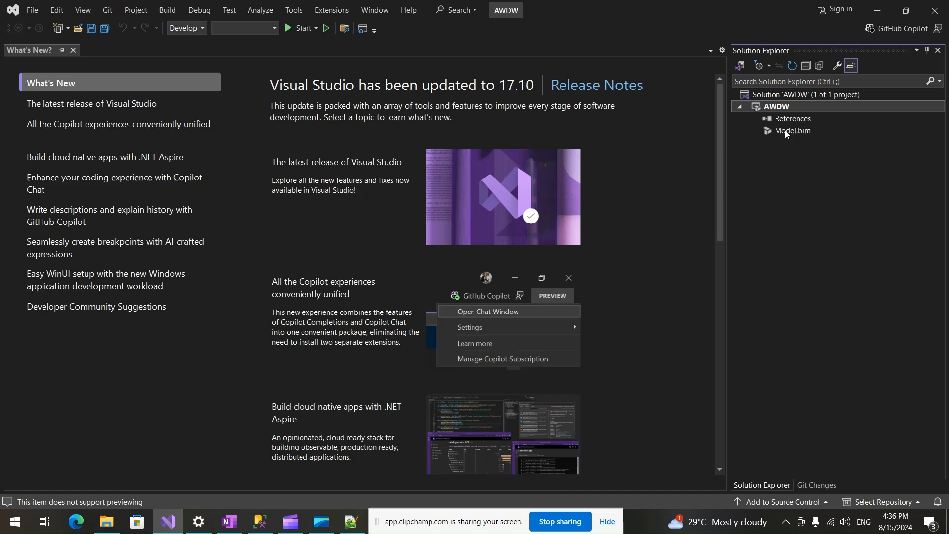
pyautogui.click(787, 132)
pyautogui.doubleClick(769, 131)
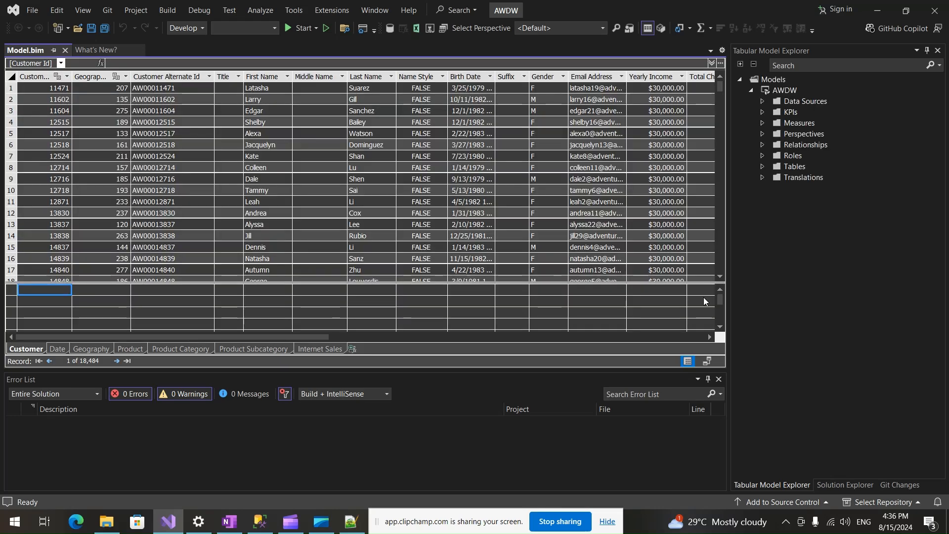
pyautogui.click(762, 177)
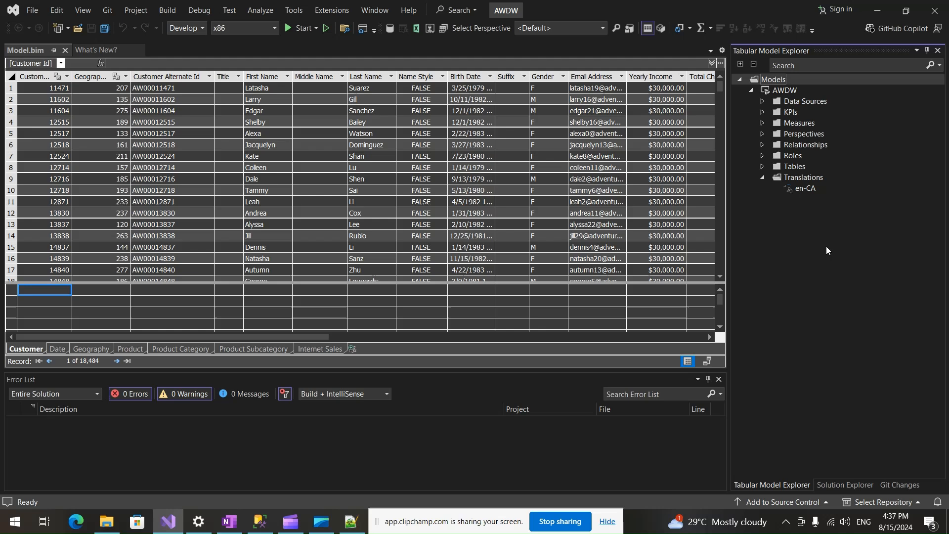
# Review the AWDW project's deployment properties, including the processing option, server and database.
pyautogui.click(834, 483)
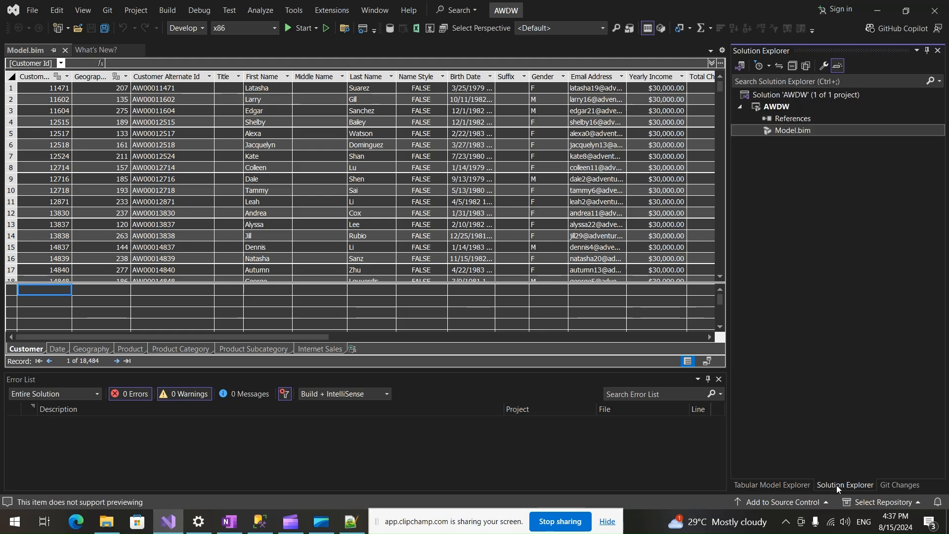
pyautogui.click(776, 107)
pyautogui.rightClick(774, 105)
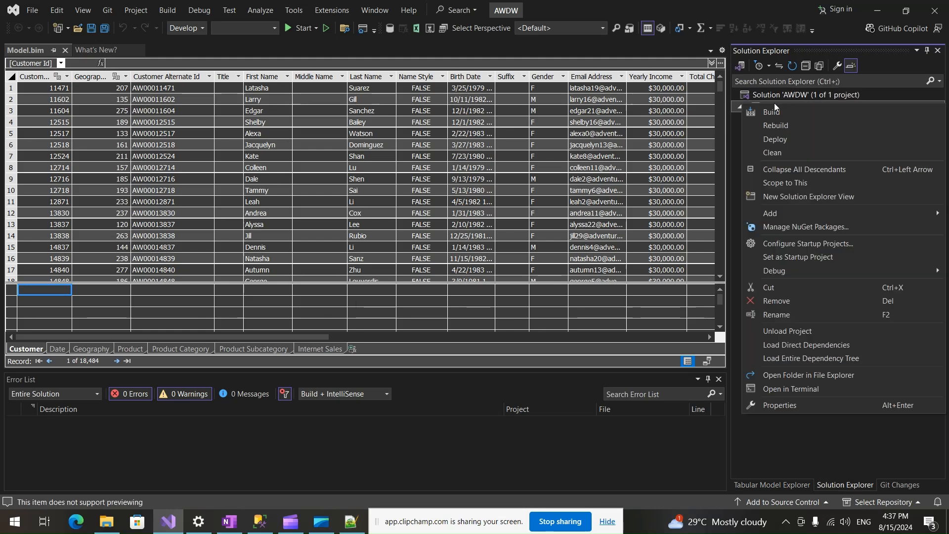
pyautogui.click(773, 406)
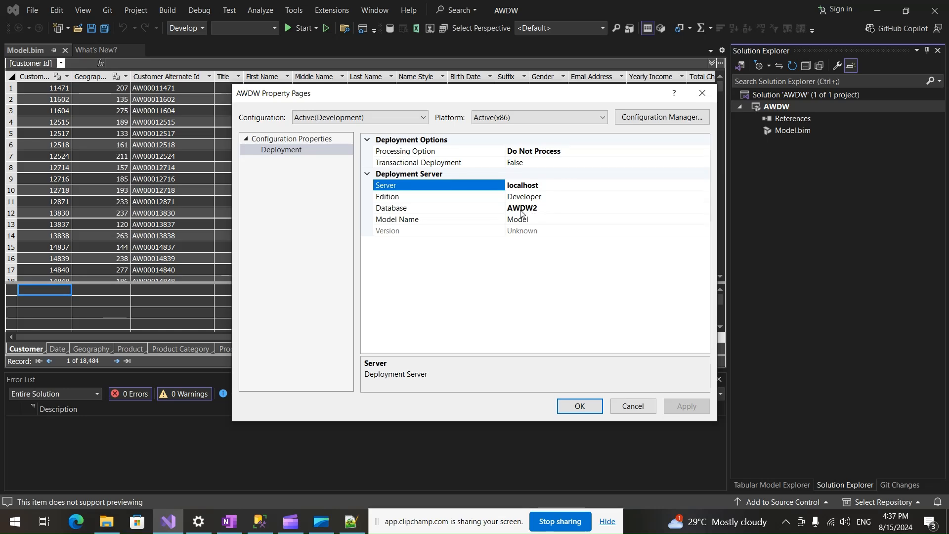
pyautogui.click(578, 407)
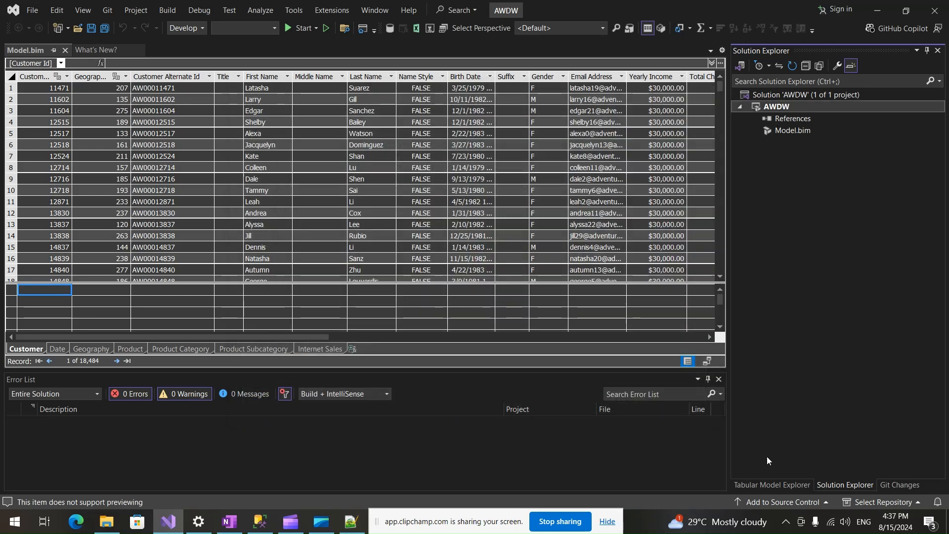
# Start deploying the AWDW project, continuing without upgrading the compatibility level and suppressing that message in future.
pyautogui.rightClick(777, 106)
pyautogui.click(781, 134)
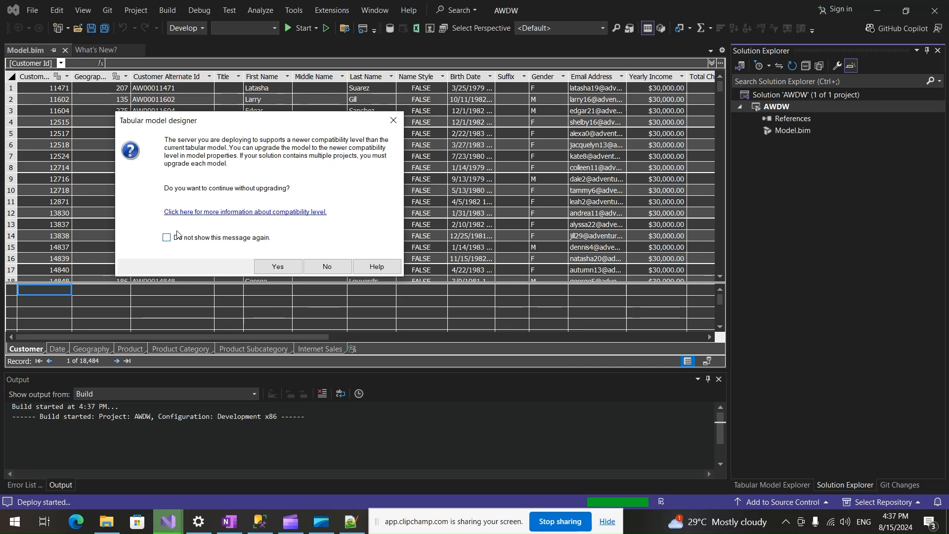
pyautogui.click(269, 268)
# Enter the password for the Adventure Works DB from SQL data source, complete the deployment and close its progress window.
pyautogui.click(463, 270)
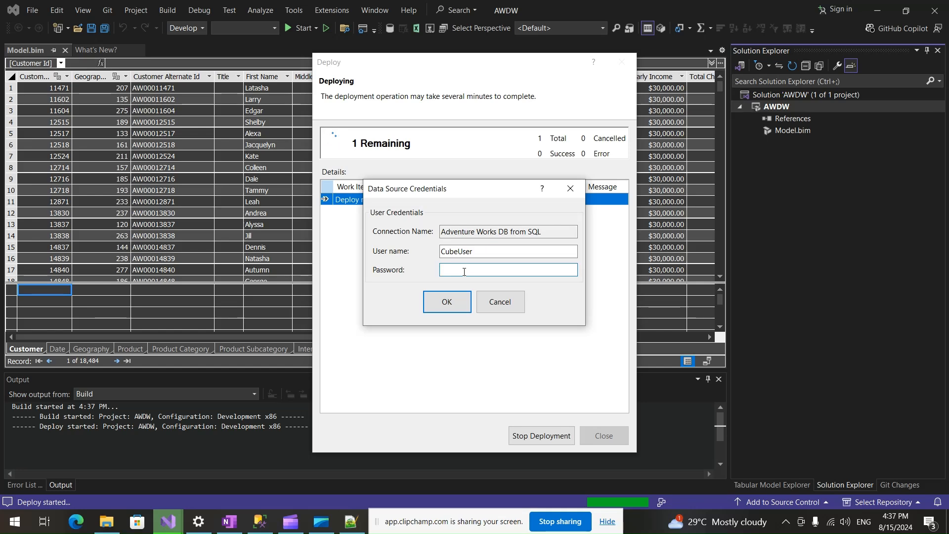
pyautogui.write('P')
pyautogui.write('•••••••')
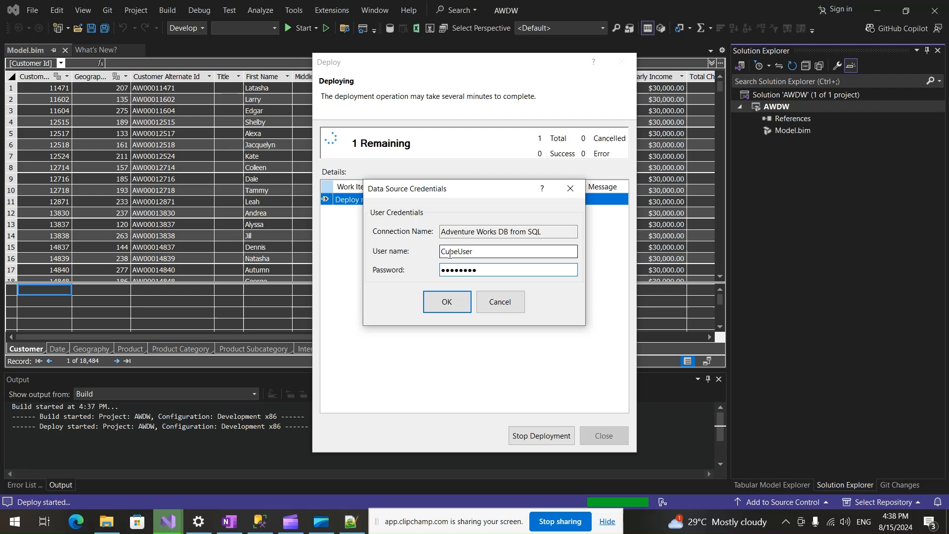
pyautogui.click(448, 302)
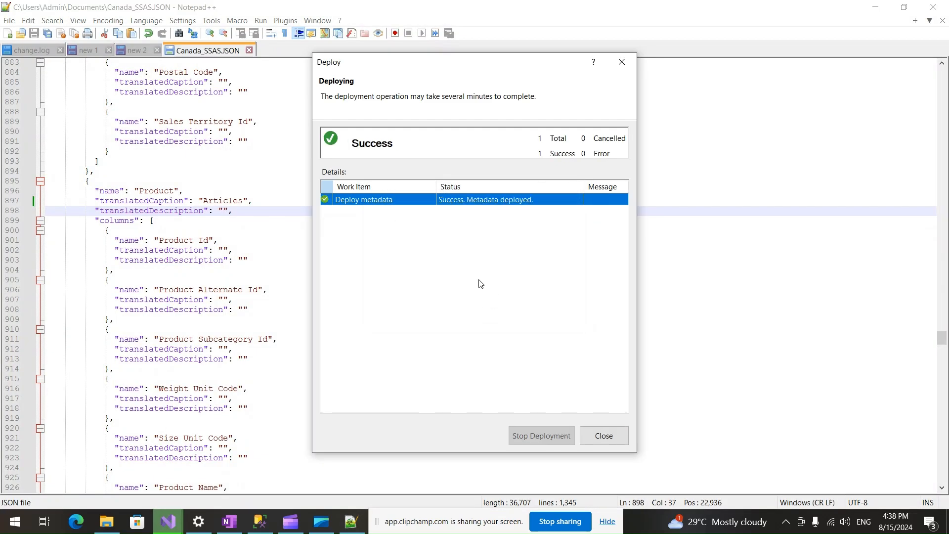
pyautogui.click(604, 435)
# Switch to SQL Server Management Studio and refresh the list of databases on the localhost Analysis Services server.
pyautogui.click(260, 521)
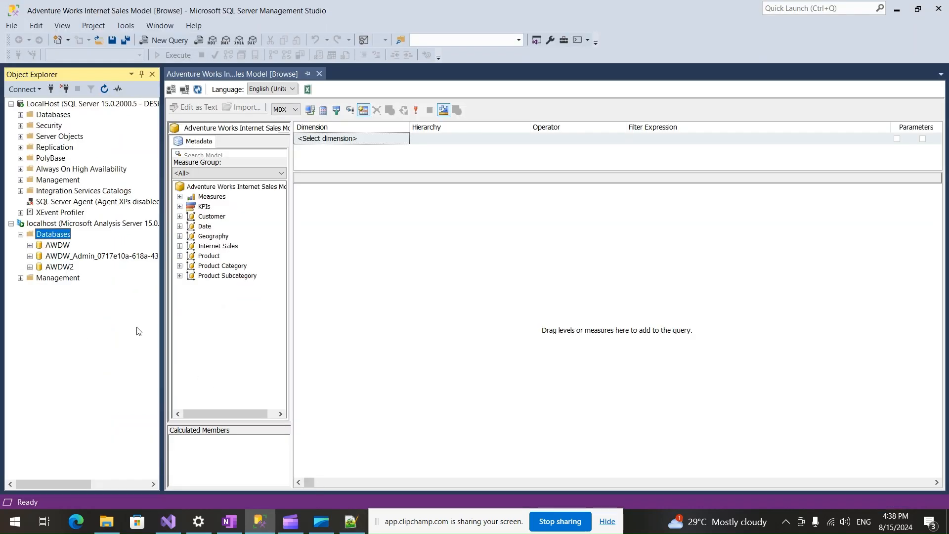
pyautogui.rightClick(61, 237)
pyautogui.click(89, 312)
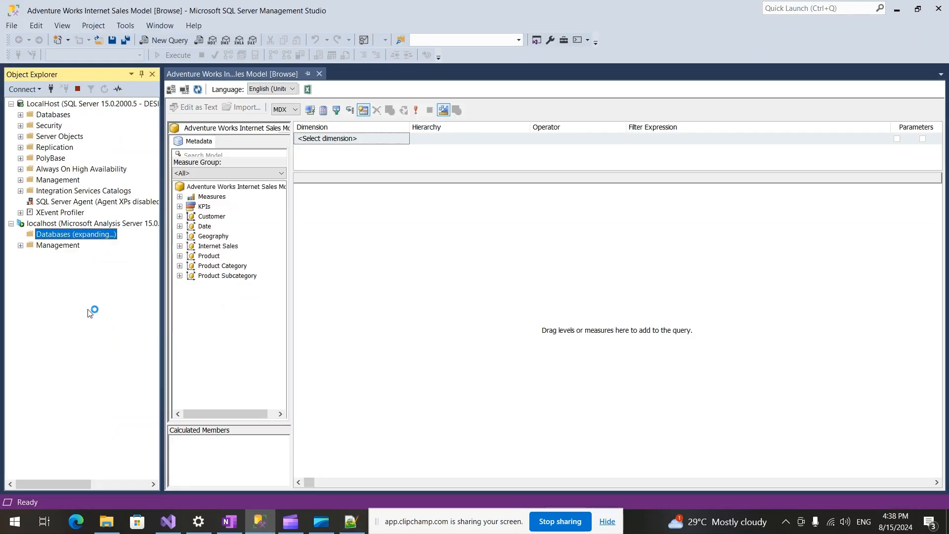
# Process the AWDW2 database's model in Process Recalc mode and close the processing progress window.
pyautogui.click(58, 268)
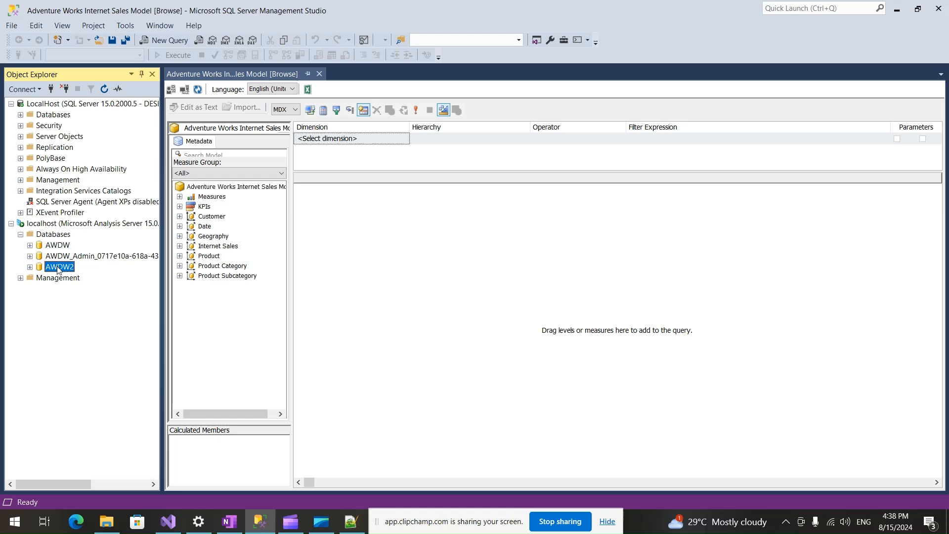
pyautogui.rightClick(59, 268)
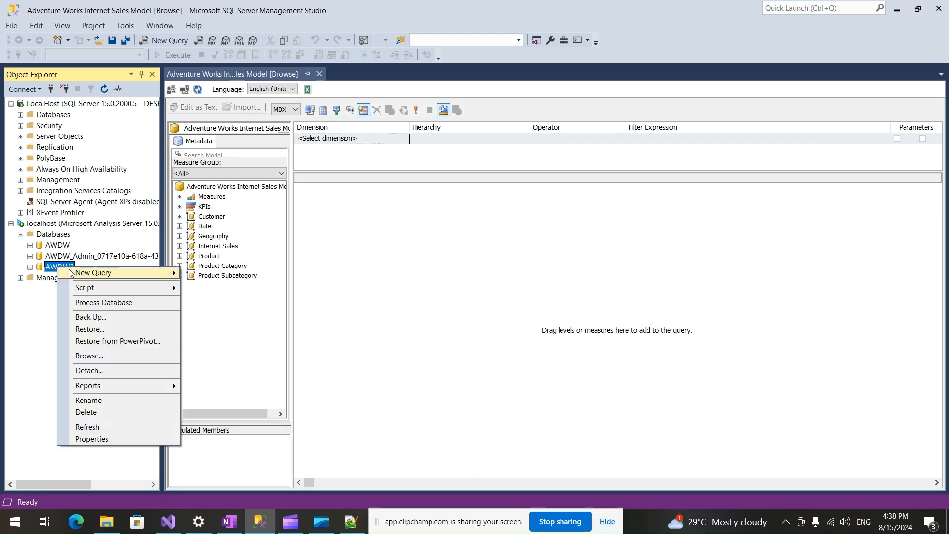
pyautogui.click(117, 304)
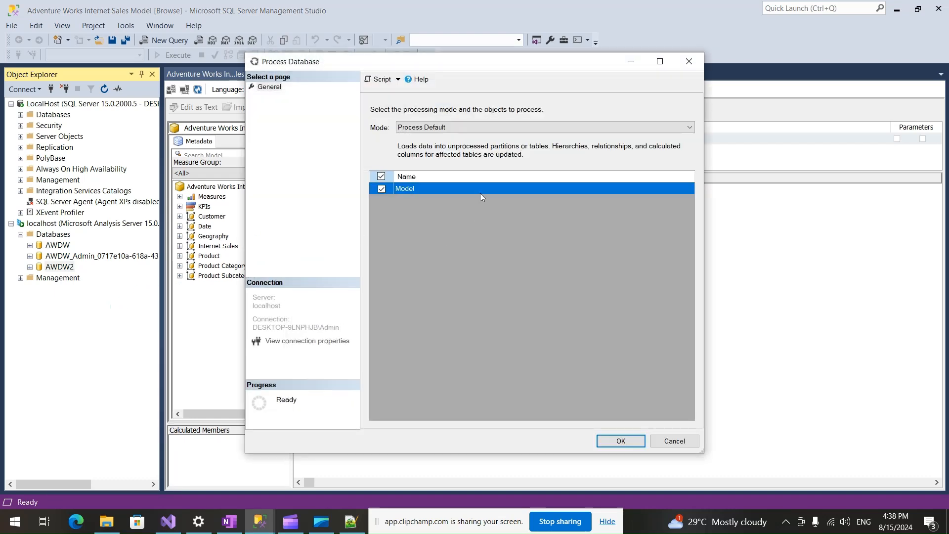
pyautogui.click(449, 126)
pyautogui.click(445, 162)
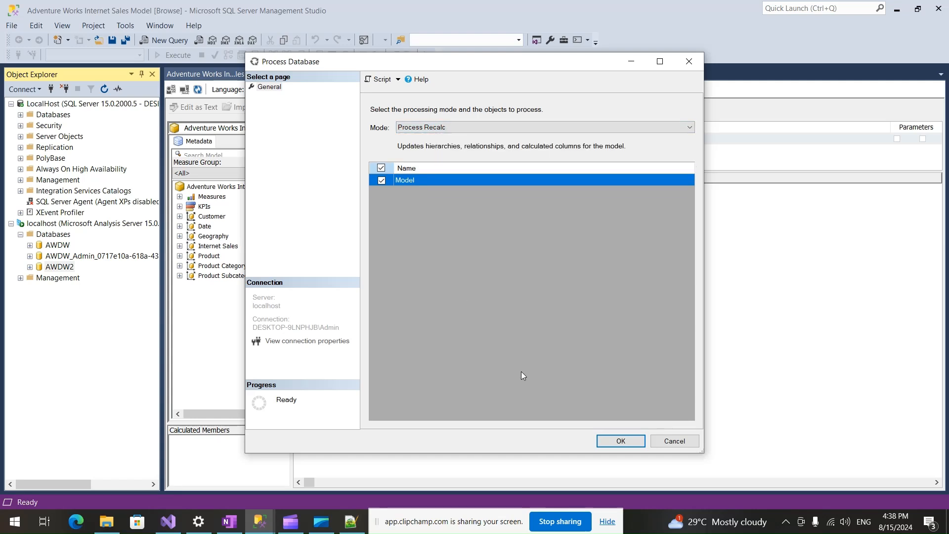
pyautogui.click(611, 440)
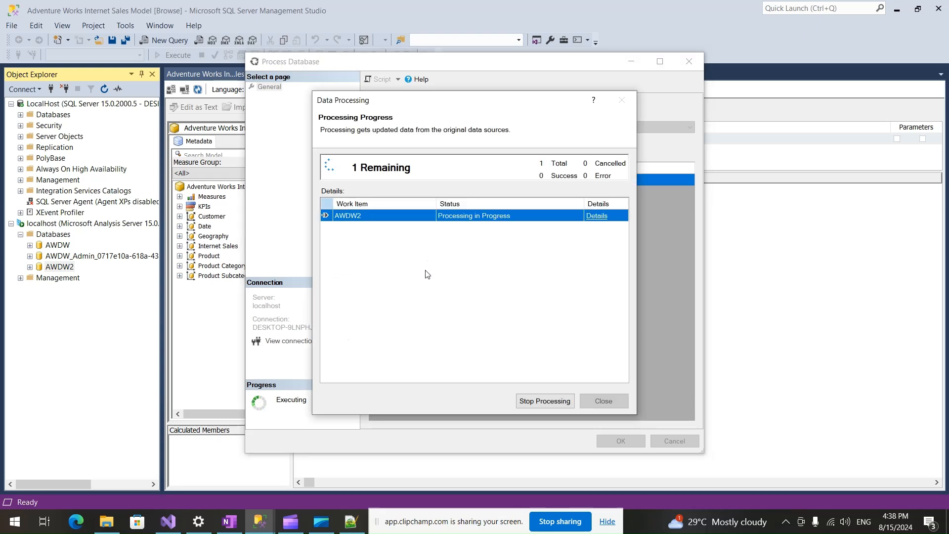
pyautogui.click(605, 401)
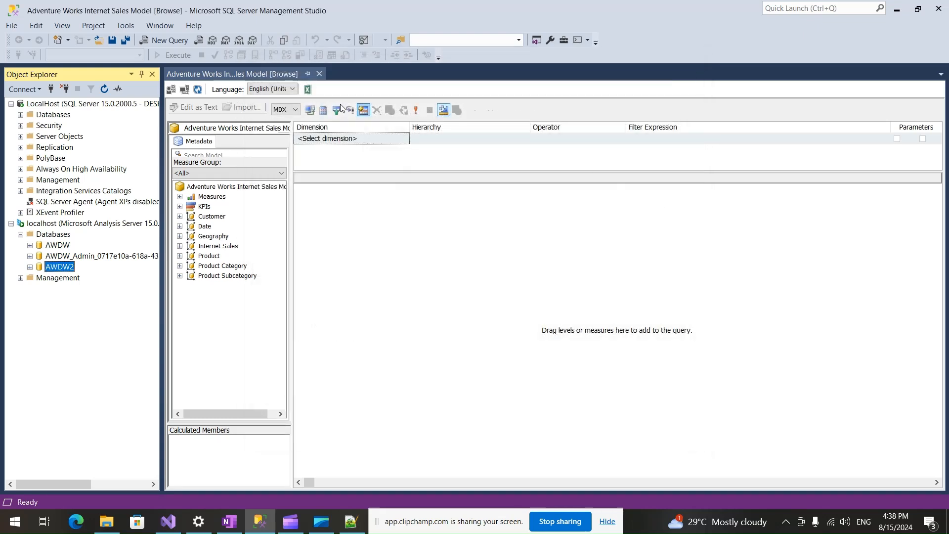
# Close the Adventure Works Internet Sales Model browser and browse the AWDW2 database's model instead.
pyautogui.click(319, 74)
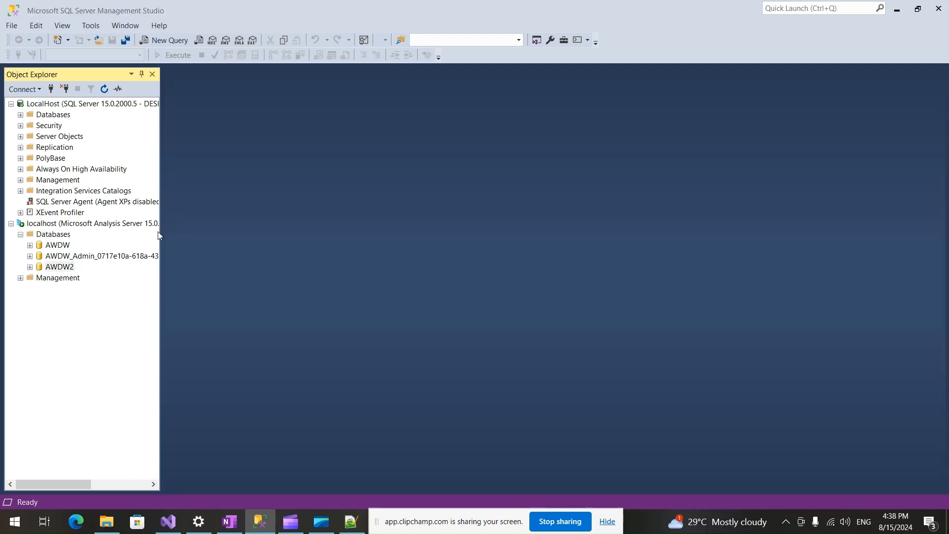
pyautogui.rightClick(64, 268)
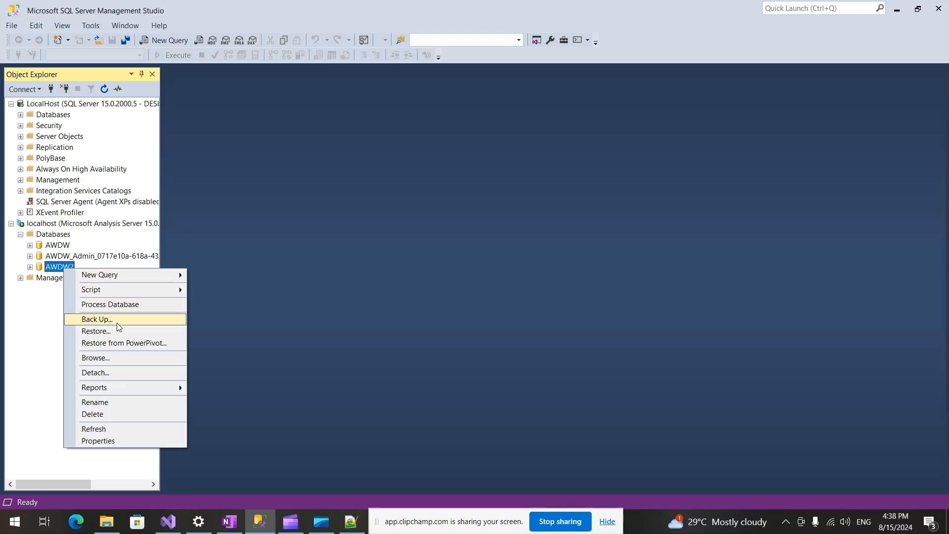
pyautogui.click(119, 358)
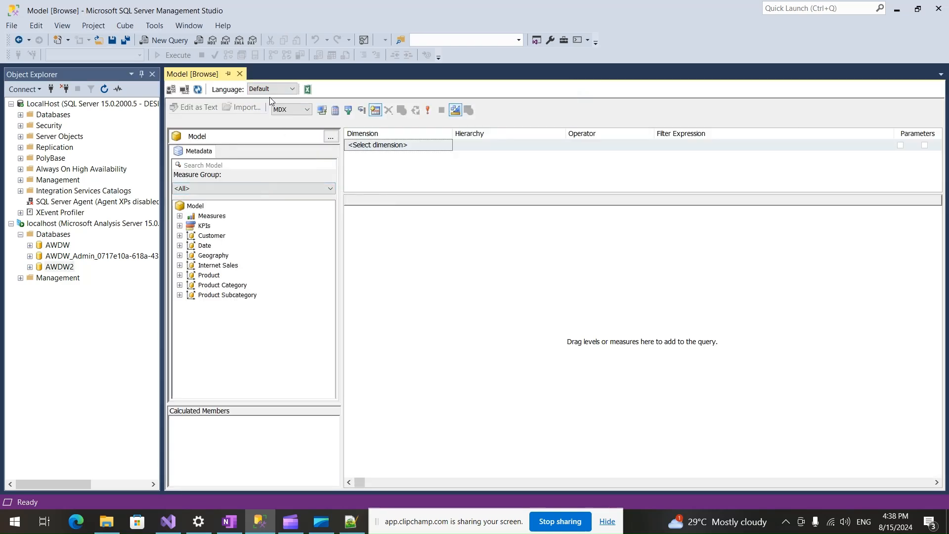
# Check the preferred languages in Windows Settings, return to SQL Server Management Studio and select the Customer table in the model.
pyautogui.click(198, 522)
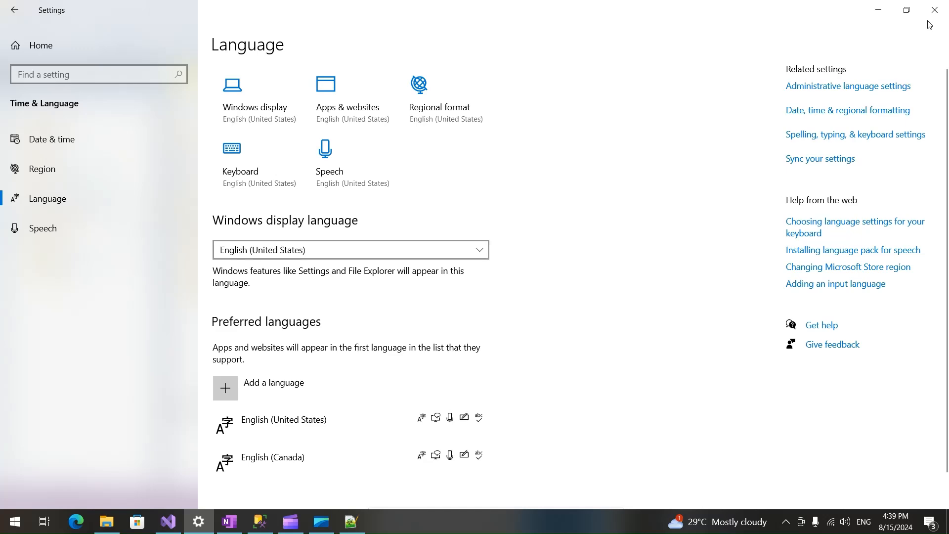
pyautogui.click(883, 11)
pyautogui.click(211, 236)
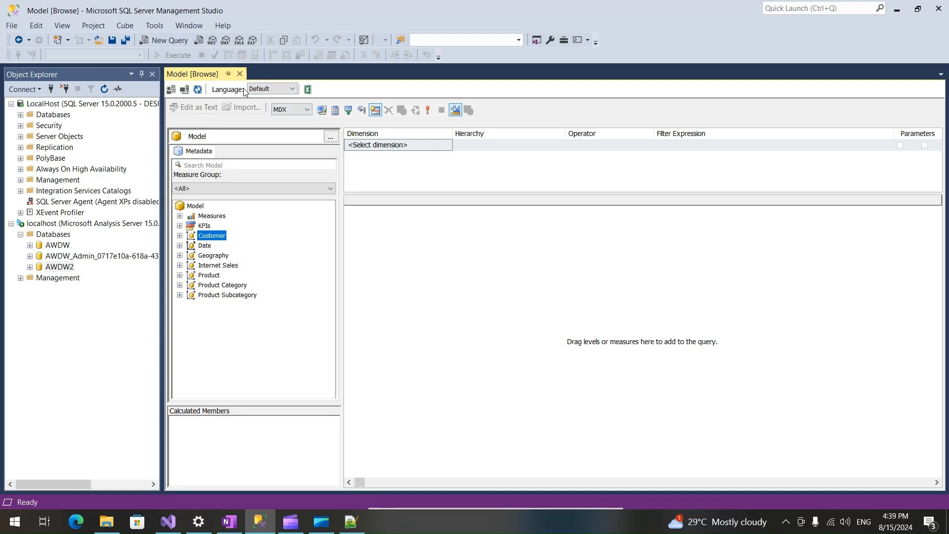
# Set the model browser's language to English (Canada) and check the translated captions of the Customer and Product tables.
pyautogui.click(272, 90)
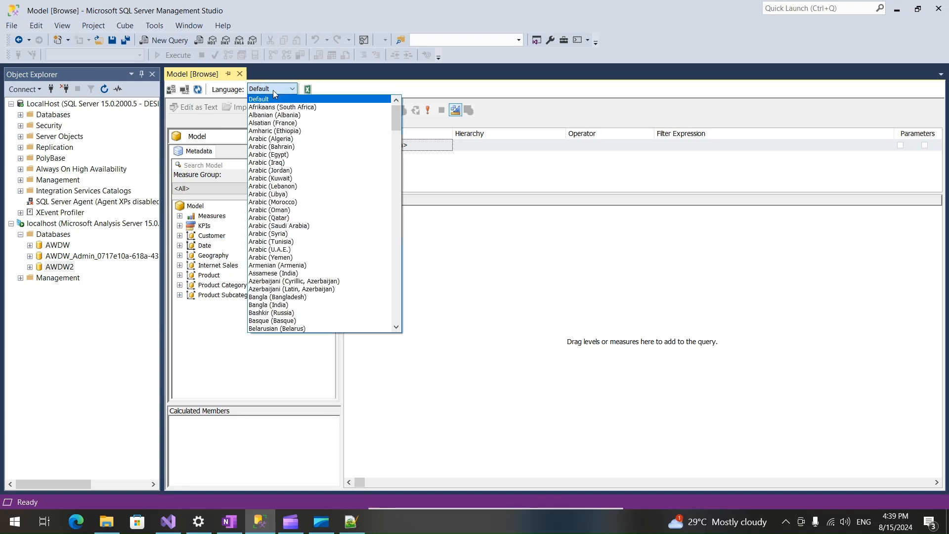
pyautogui.scroll(-20, 292, 247)
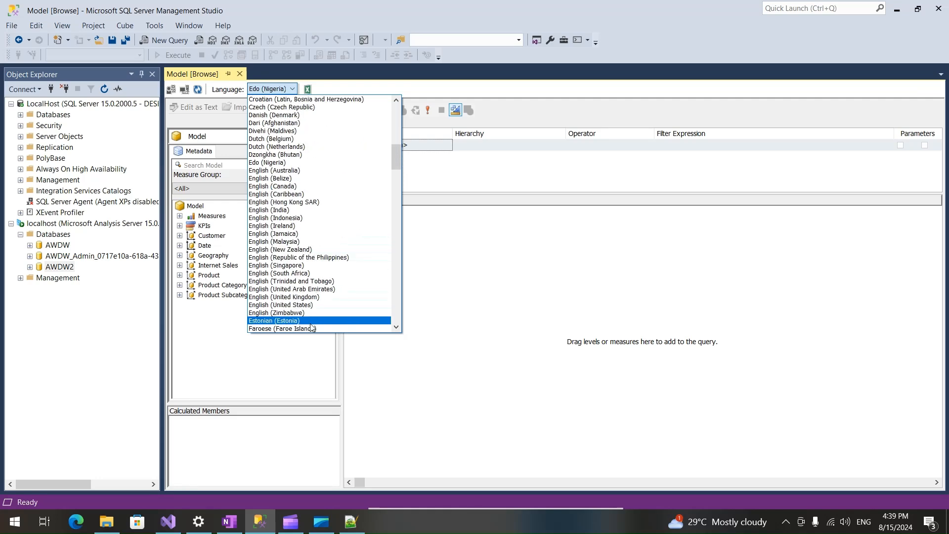
pyautogui.click(298, 187)
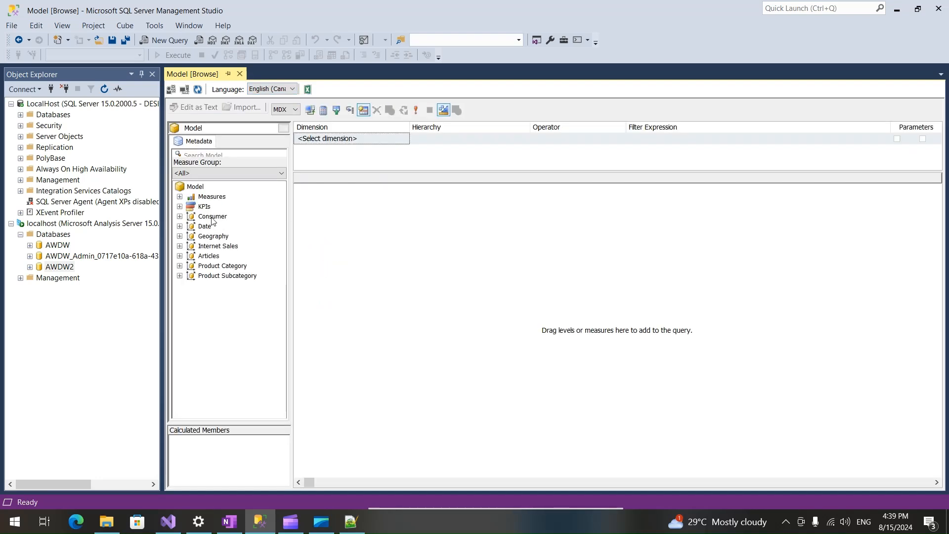
pyautogui.click(213, 218)
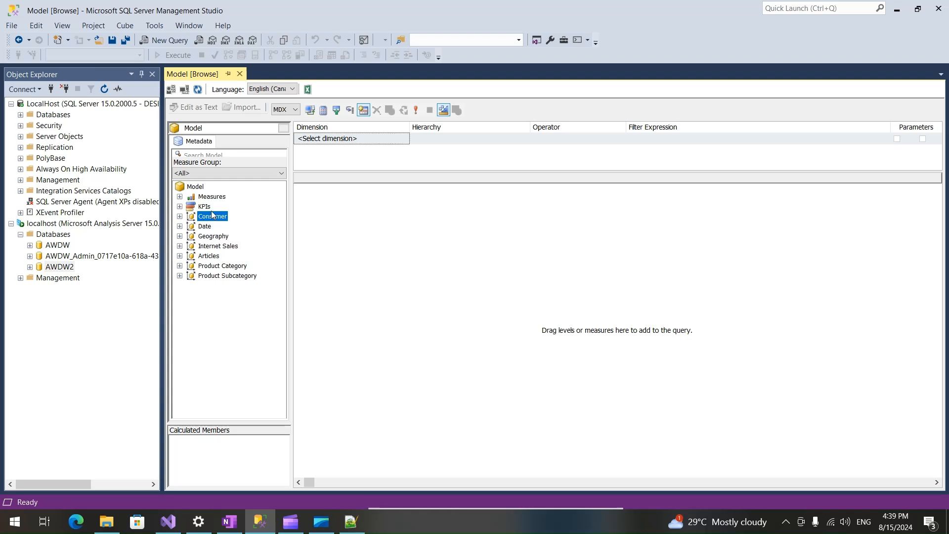
pyautogui.click(207, 256)
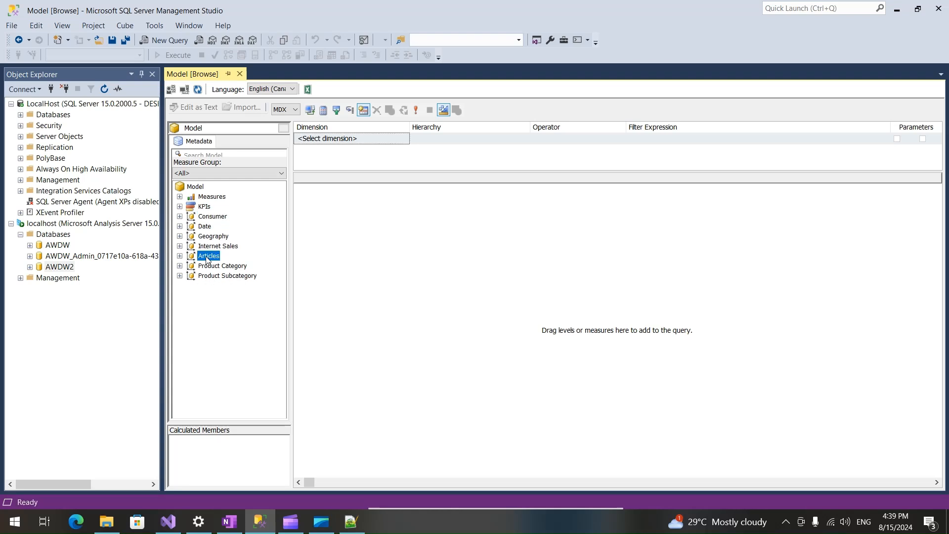
# Expand the Consumer table and add Consumer Middle Name and Consumer First Name to the query.
pyautogui.click(180, 216)
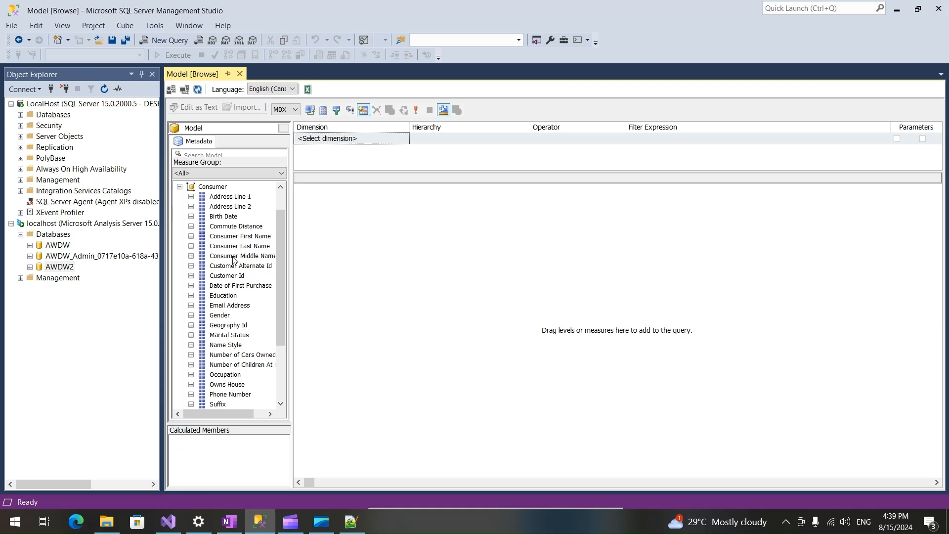
pyautogui.moveTo(234, 259); pyautogui.dragTo(334, 258)
pyautogui.moveTo(240, 236); pyautogui.dragTo(376, 246)
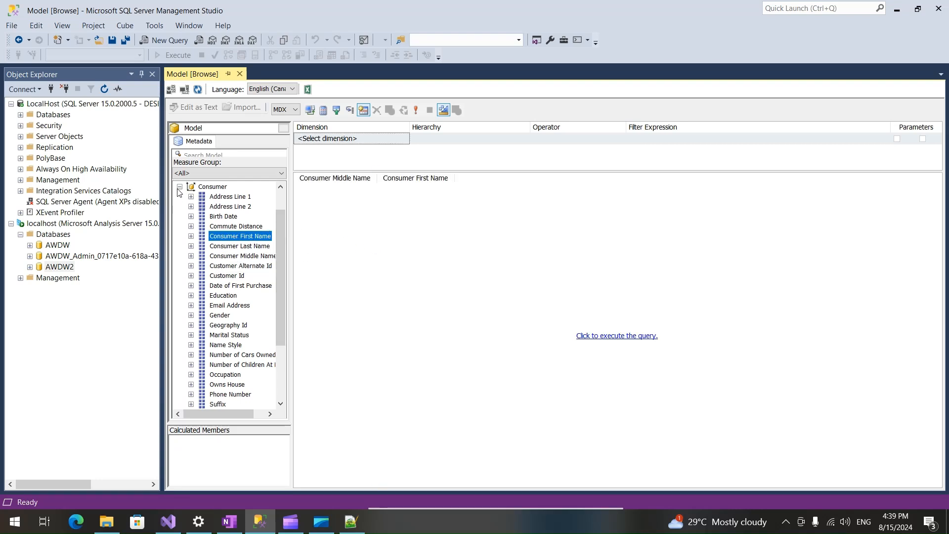
# Add the Internet Total Sales measure from the Internet Sales folder to the query and execute it.
pyautogui.click(179, 187)
pyautogui.click(179, 197)
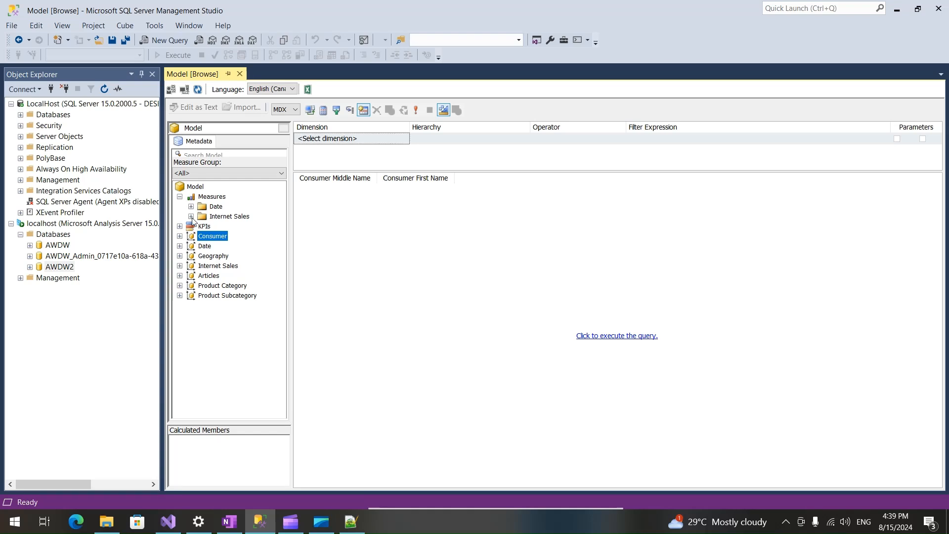
pyautogui.click(191, 217)
pyautogui.moveTo(293, 347); pyautogui.dragTo(342, 348)
pyautogui.moveTo(248, 366); pyautogui.dragTo(512, 351)
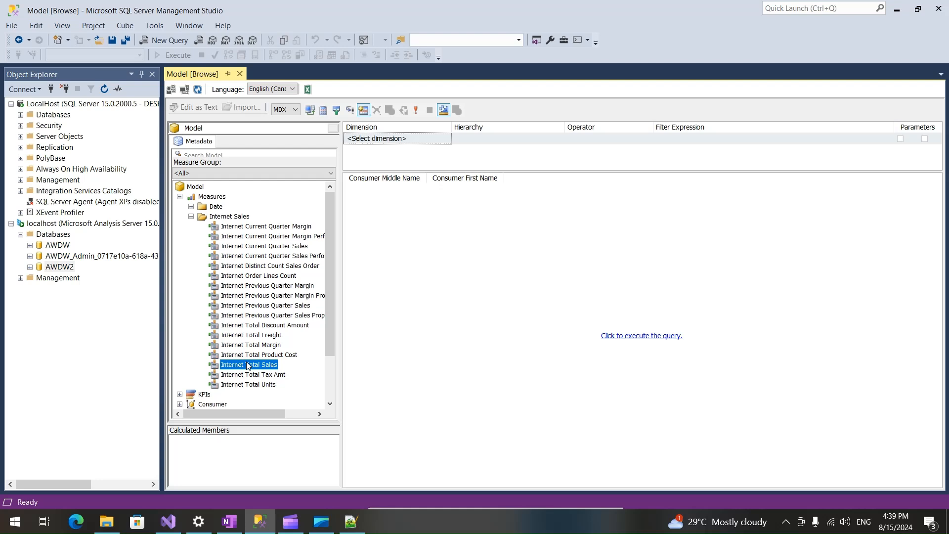
pyautogui.click(620, 338)
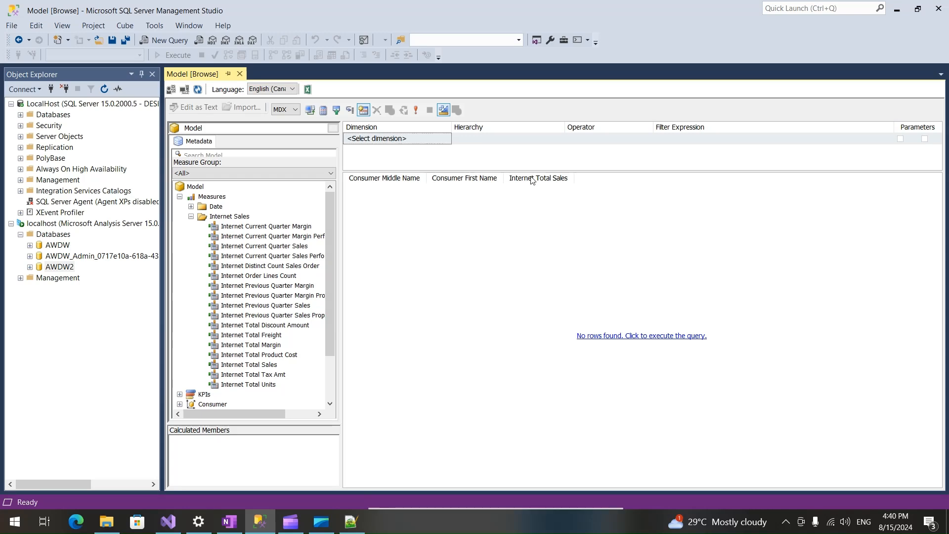
# Process the AWDW2 database's model in Process Full mode, close the progress window and rerun the query.
pyautogui.rightClick(64, 271)
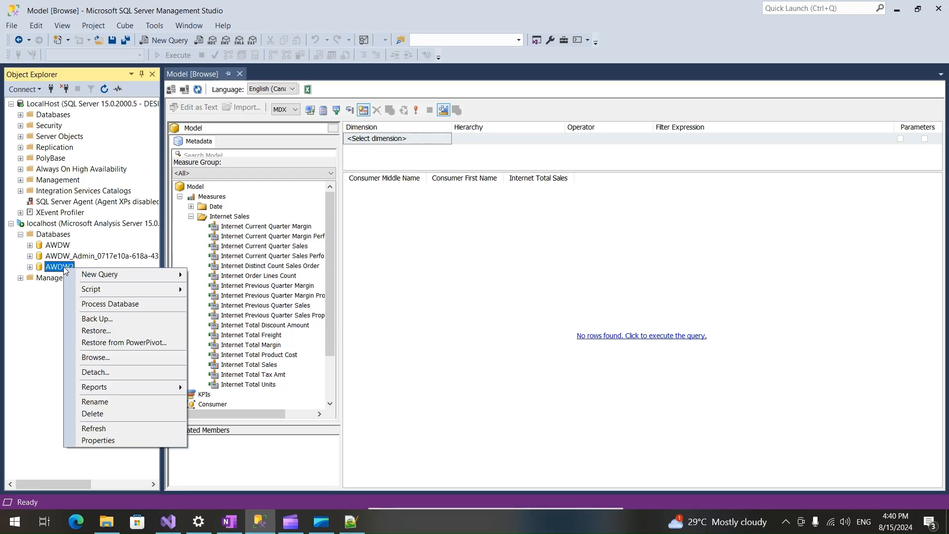
pyautogui.click(134, 305)
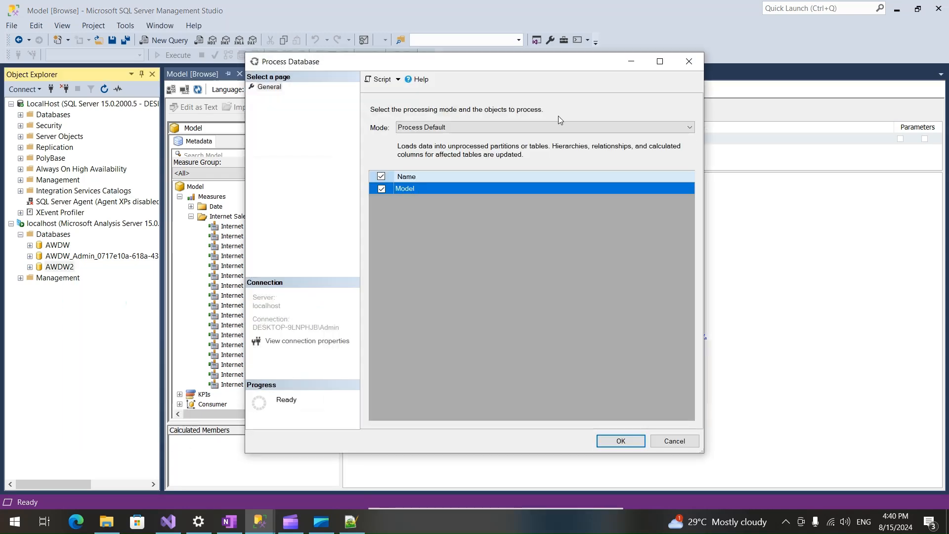
pyautogui.click(516, 128)
pyautogui.click(438, 146)
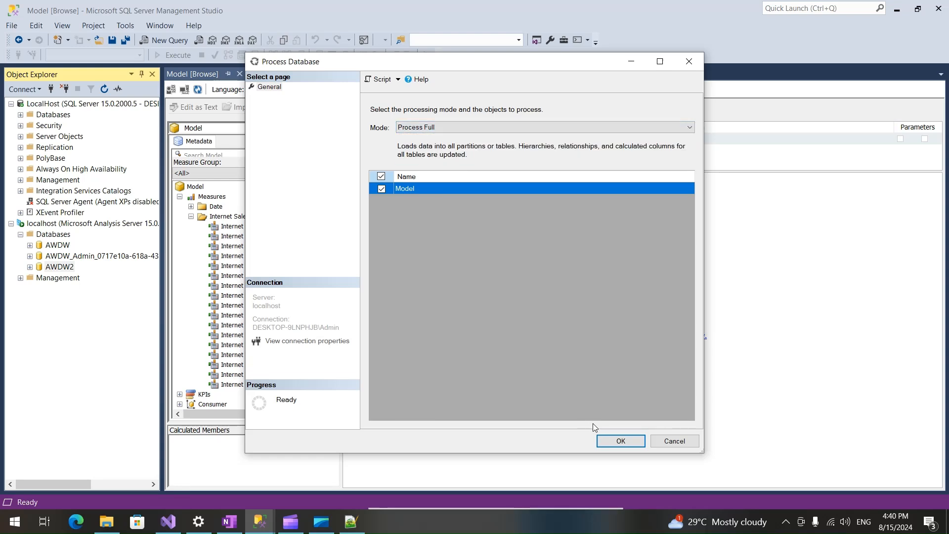
pyautogui.click(618, 443)
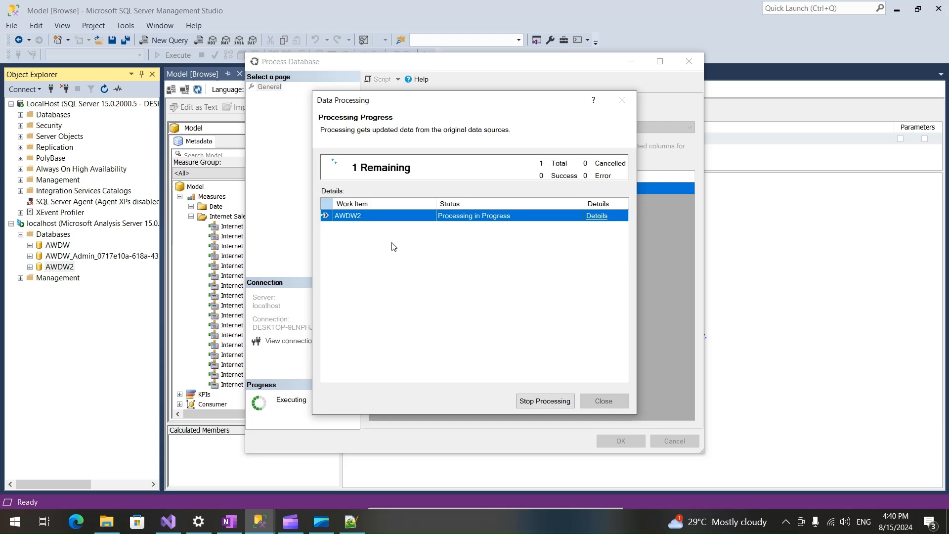
pyautogui.click(602, 219)
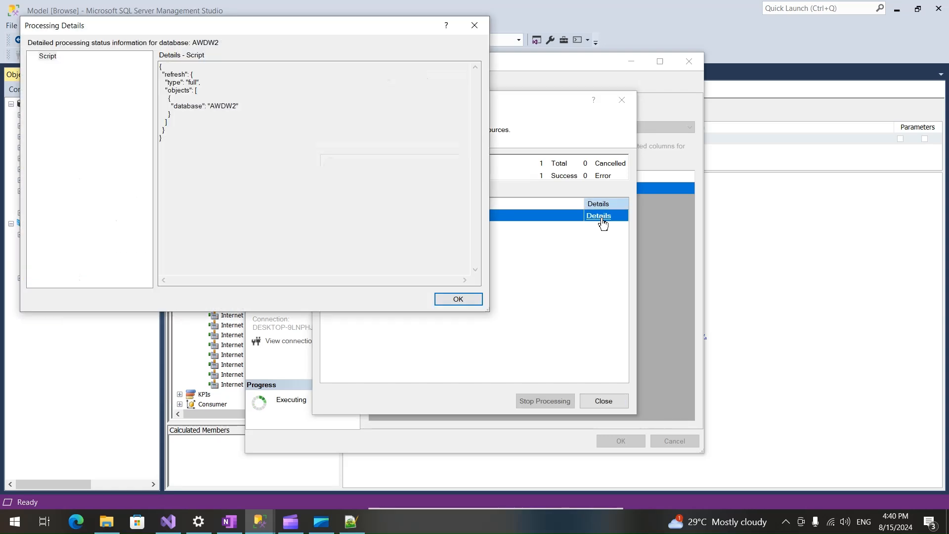
pyautogui.click(458, 299)
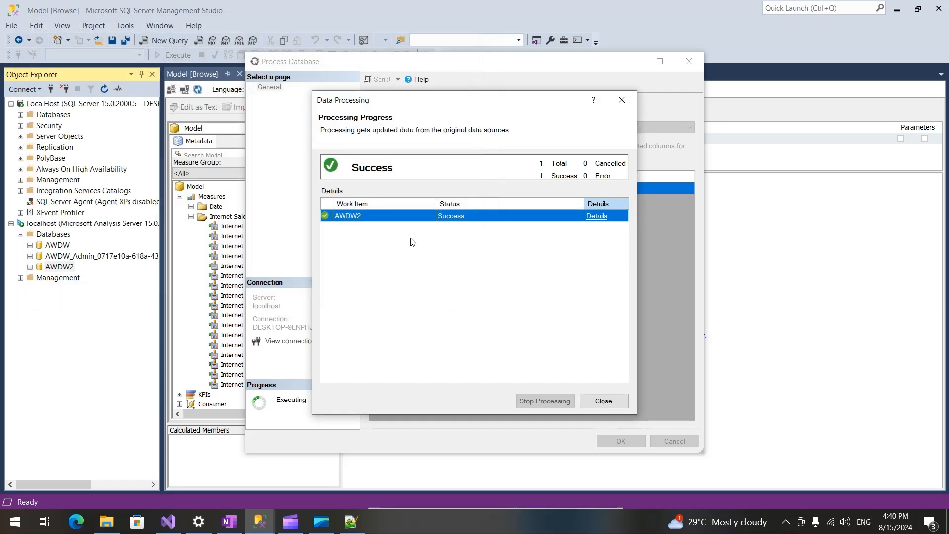
pyautogui.click(615, 402)
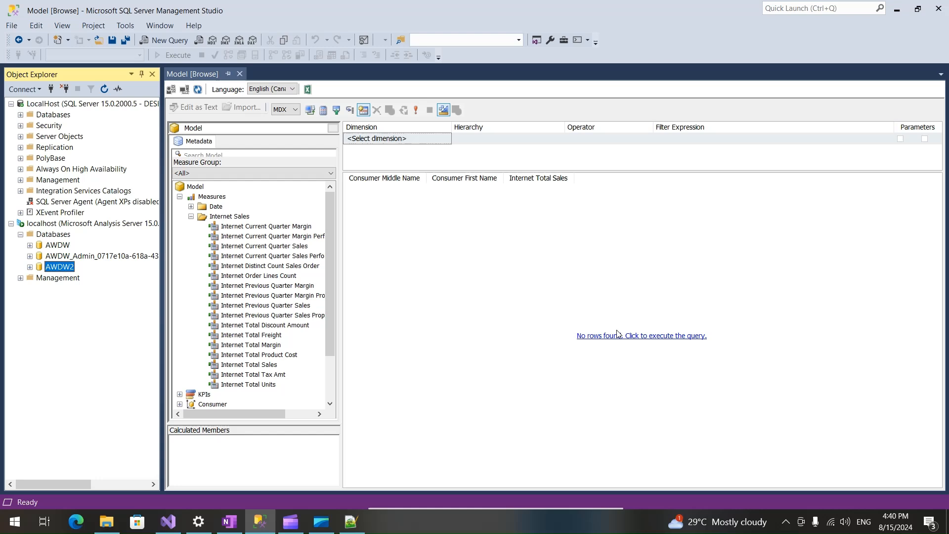
pyautogui.click(619, 336)
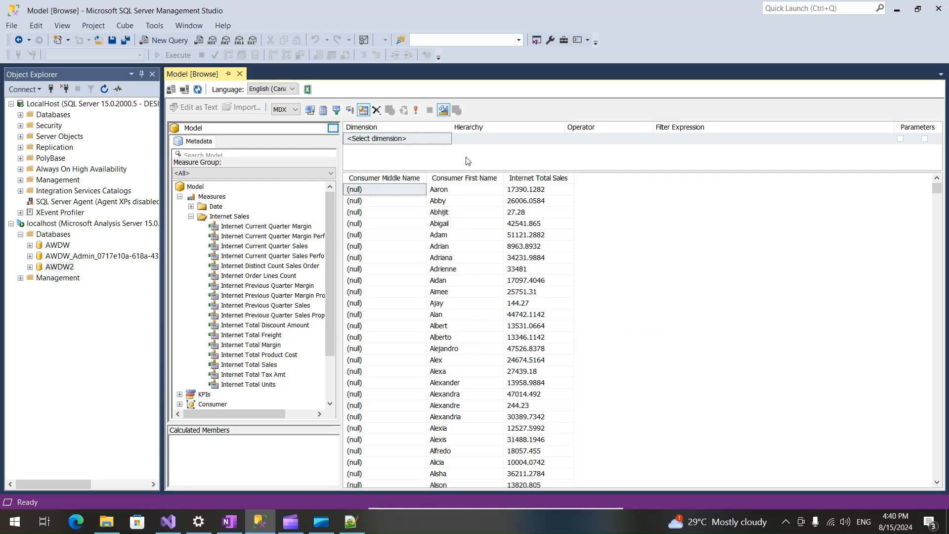
# Replace the Consumer Middle Name column with Consumer Last Name in the query and execute it.
pyautogui.moveTo(399, 179); pyautogui.dragTo(294, 235)
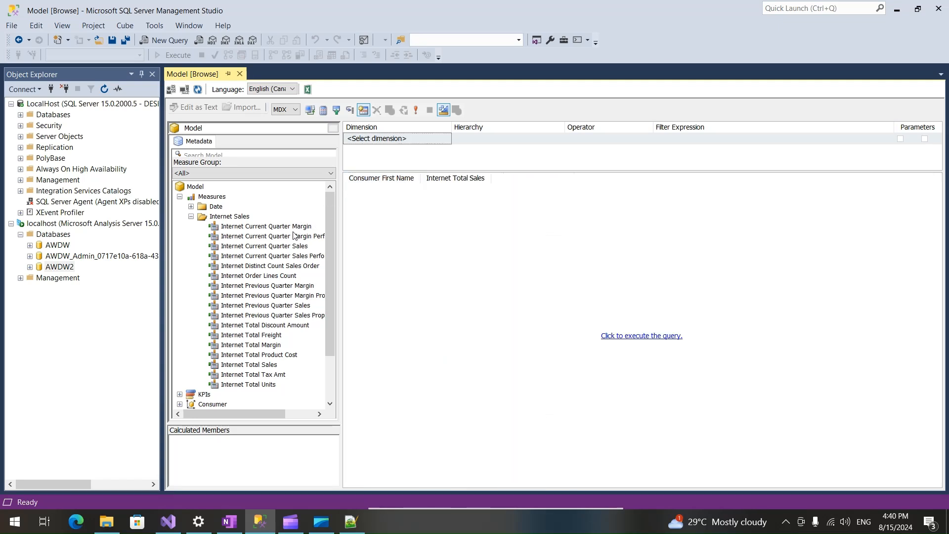
pyautogui.click(191, 217)
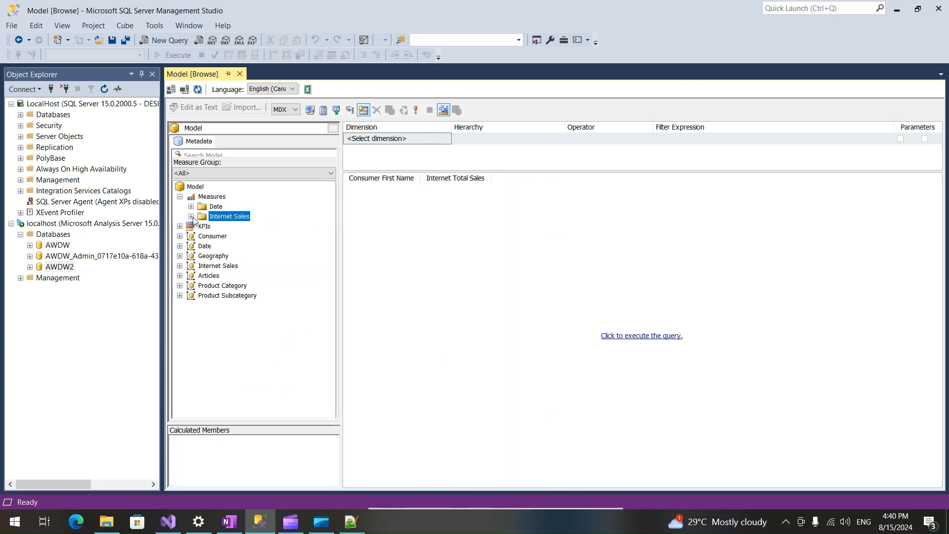
pyautogui.click(180, 237)
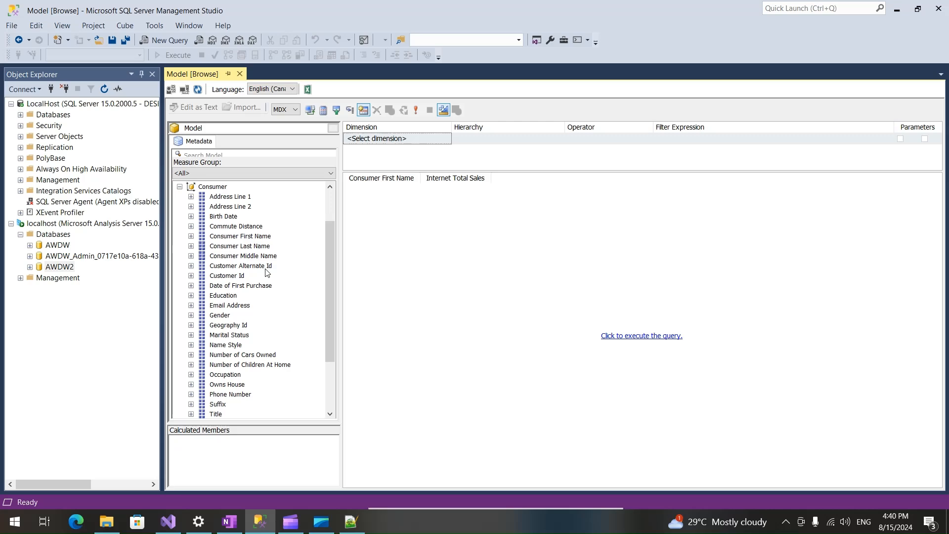
pyautogui.moveTo(240, 246); pyautogui.dragTo(437, 261)
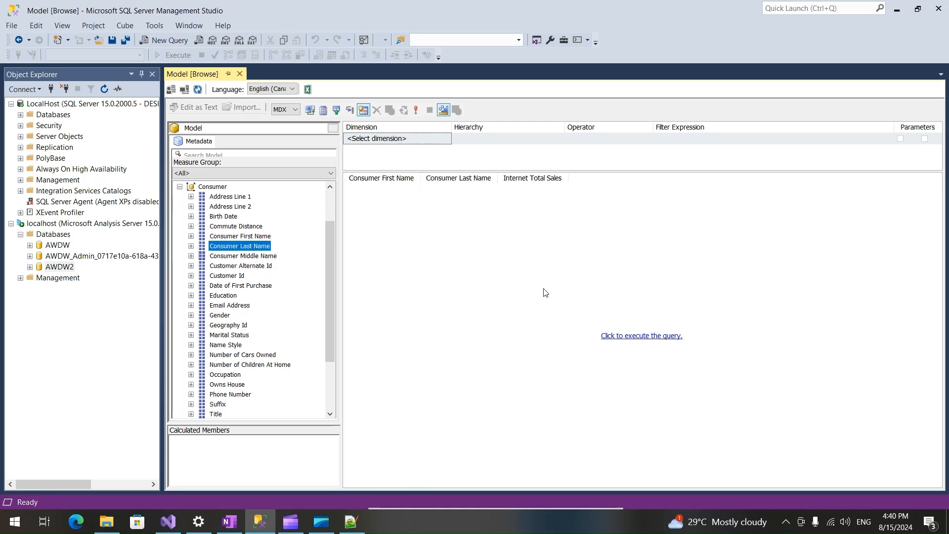
pyautogui.click(633, 336)
# Widen the Consumer Last Name column and look through the query's result rows.
pyautogui.scroll(-20, 525, 360)
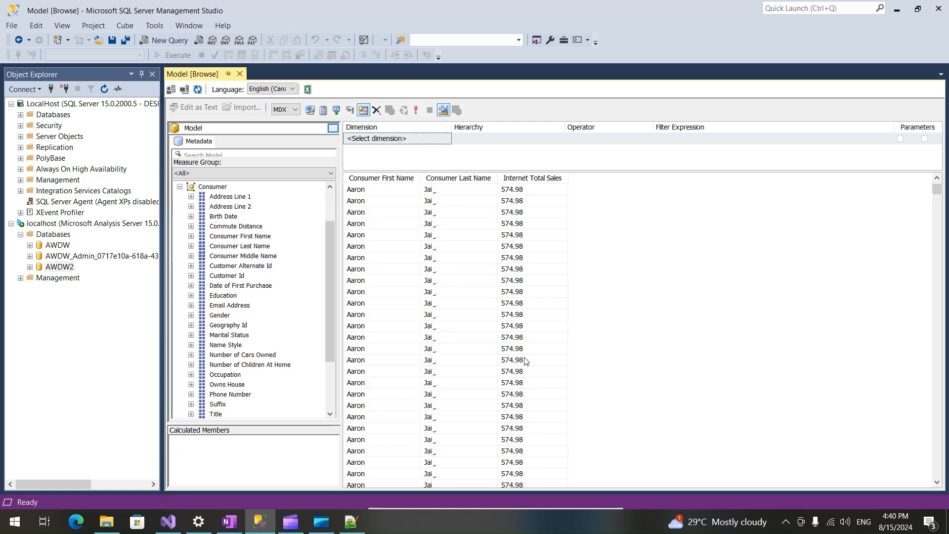
pyautogui.moveTo(498, 177); pyautogui.dragTo(601, 178)
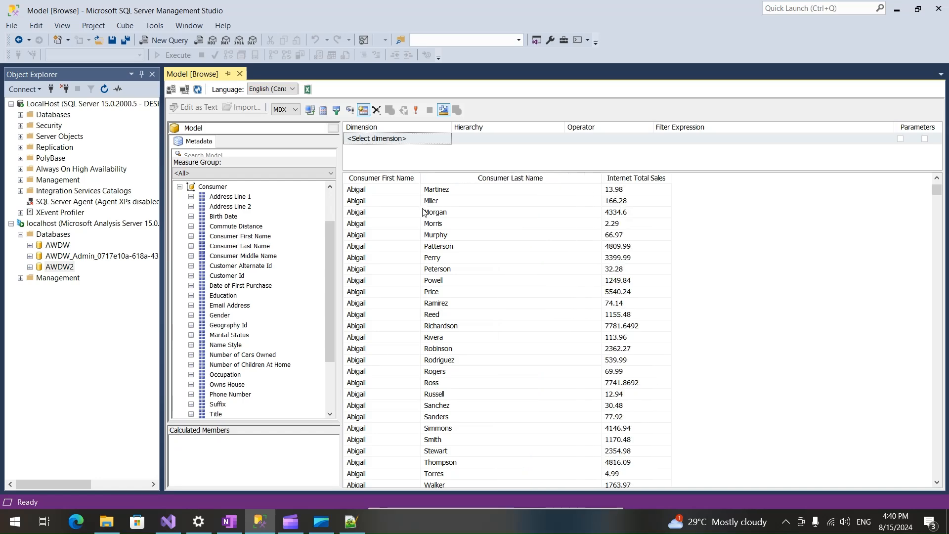
pyautogui.scroll(5, 442, 251)
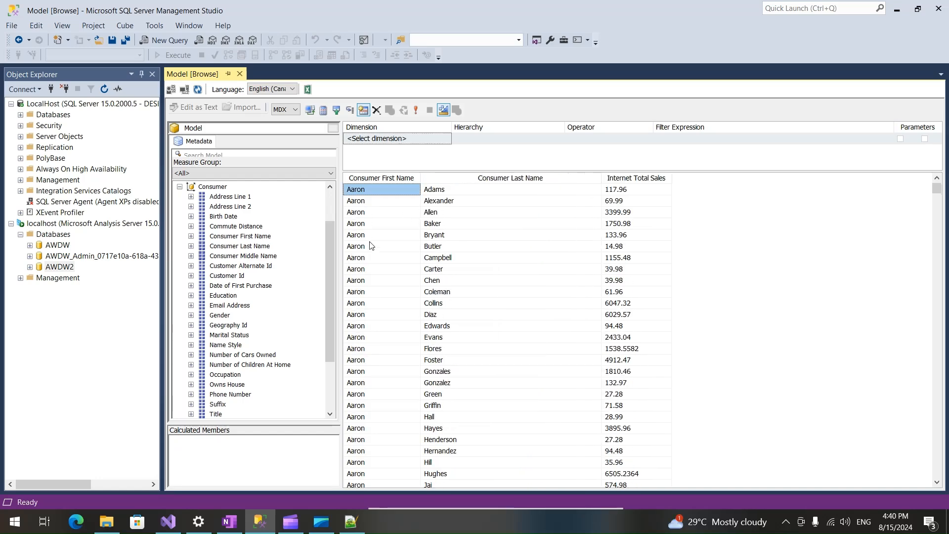
# Collapse the Consumer table, review the Windows language settings and switch back to SQL Server Management Studio.
pyautogui.click(179, 187)
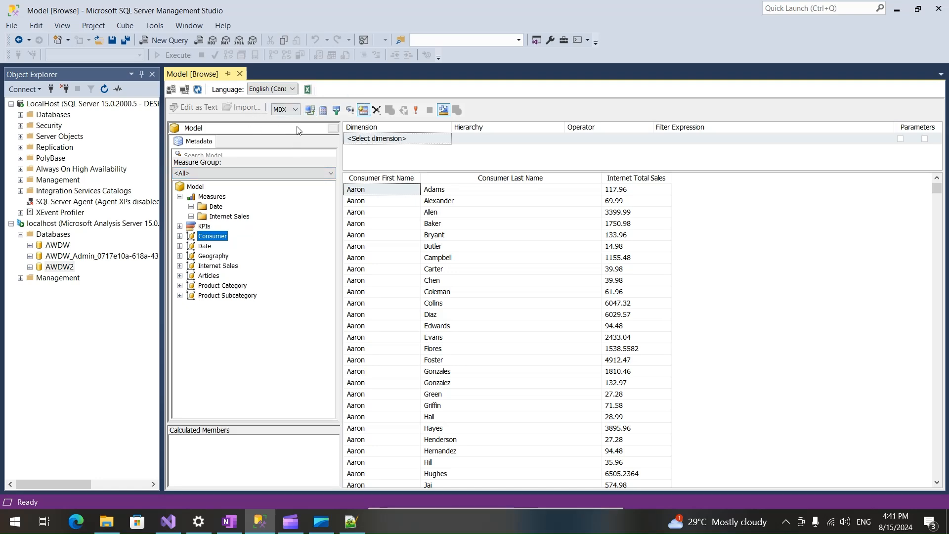
pyautogui.click(195, 524)
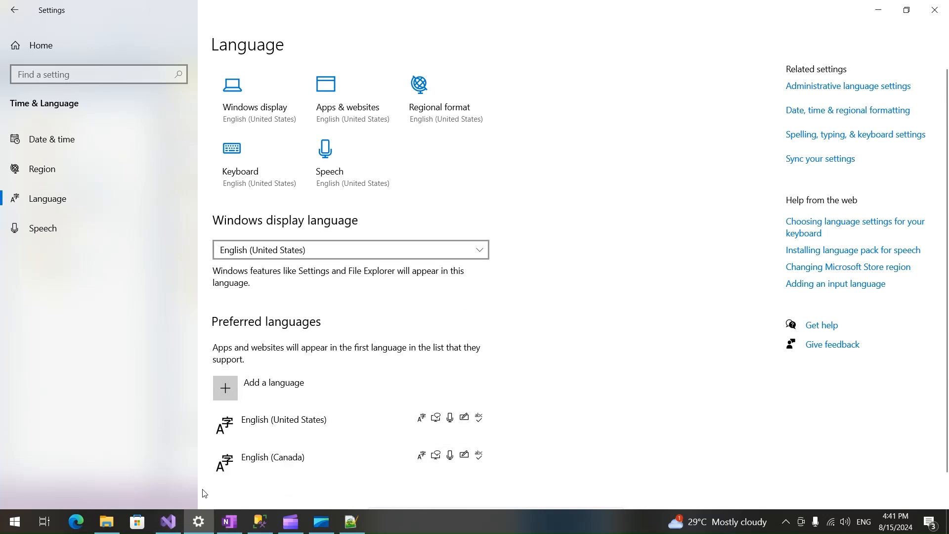
pyautogui.click(260, 523)
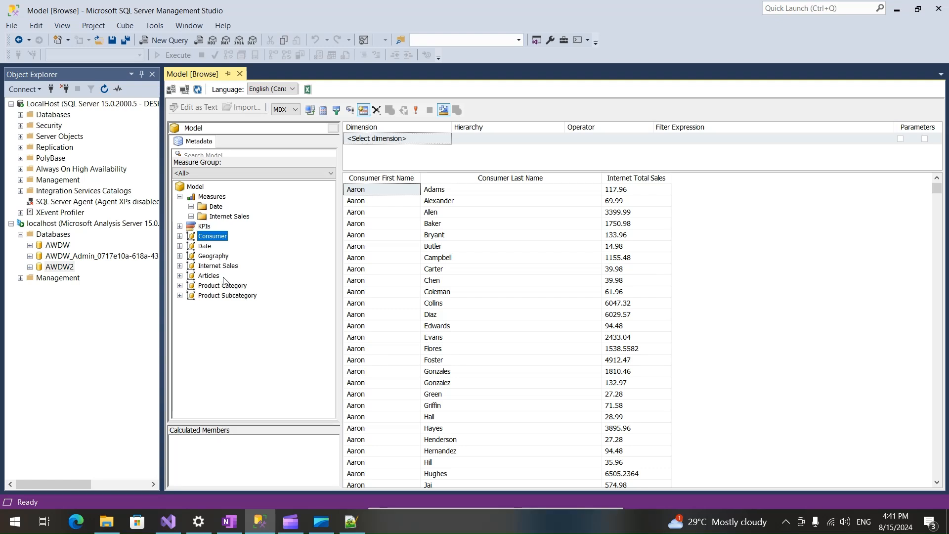
# Set the model browser's language to English (United States) and check the captions of the Consumer and Articles tables.
pyautogui.click(292, 89)
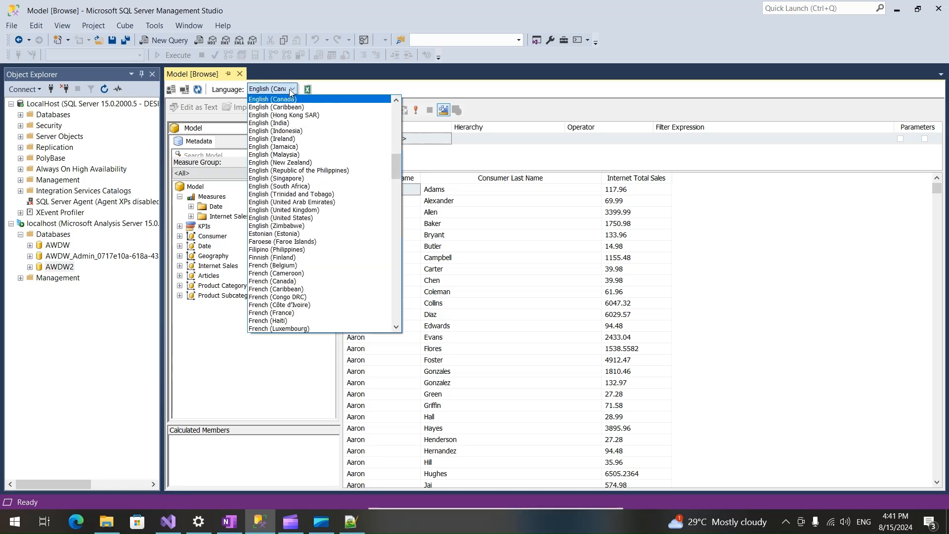
pyautogui.click(300, 218)
pyautogui.click(213, 218)
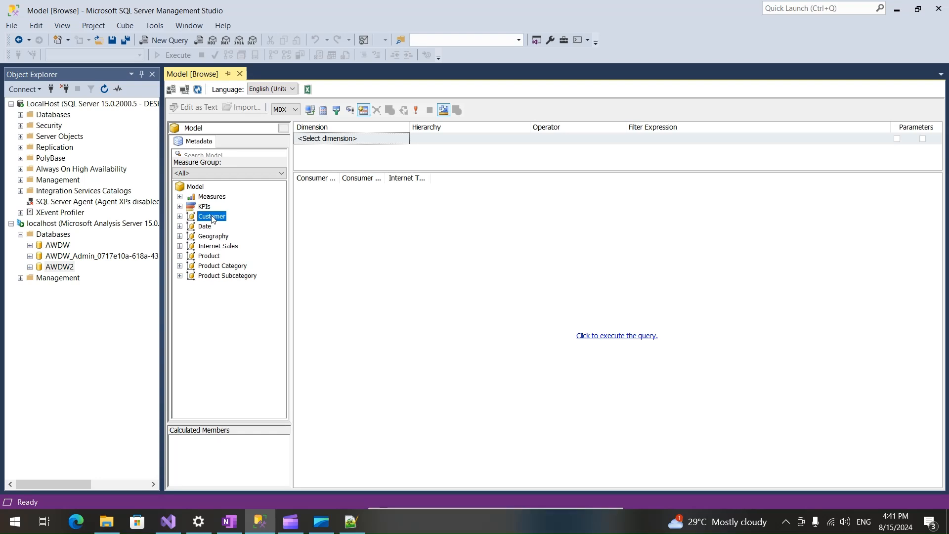
pyautogui.click(212, 256)
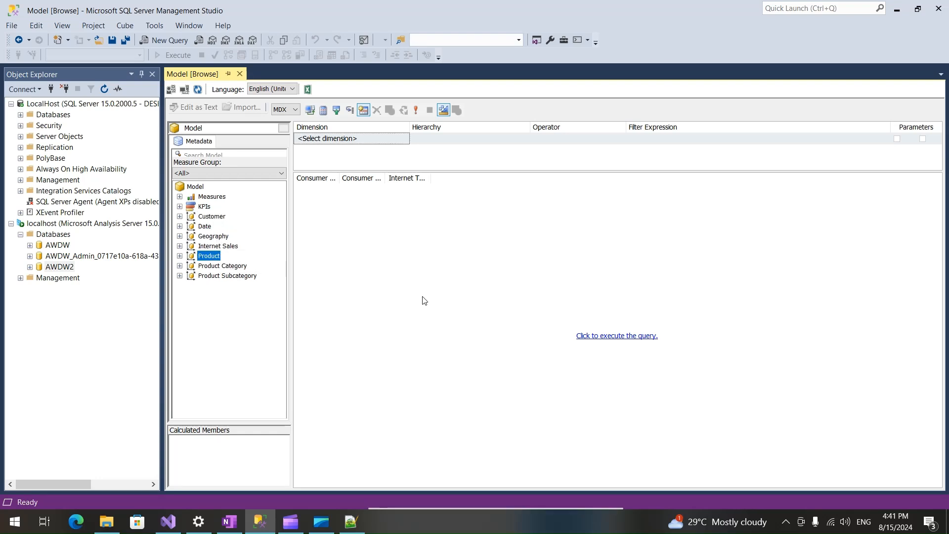
# Rerun the query under the United States language and expand the Customer table to compare its column captions.
pyautogui.click(635, 336)
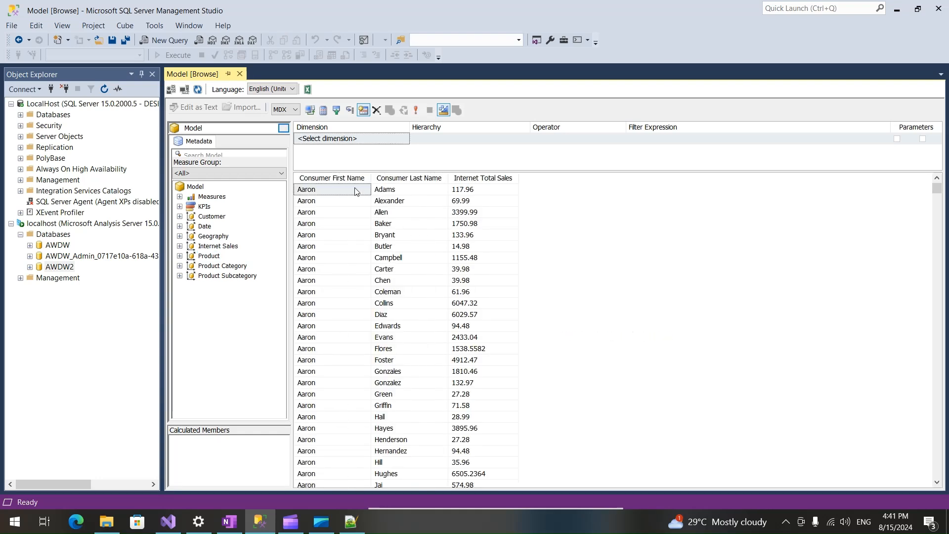
pyautogui.click(179, 217)
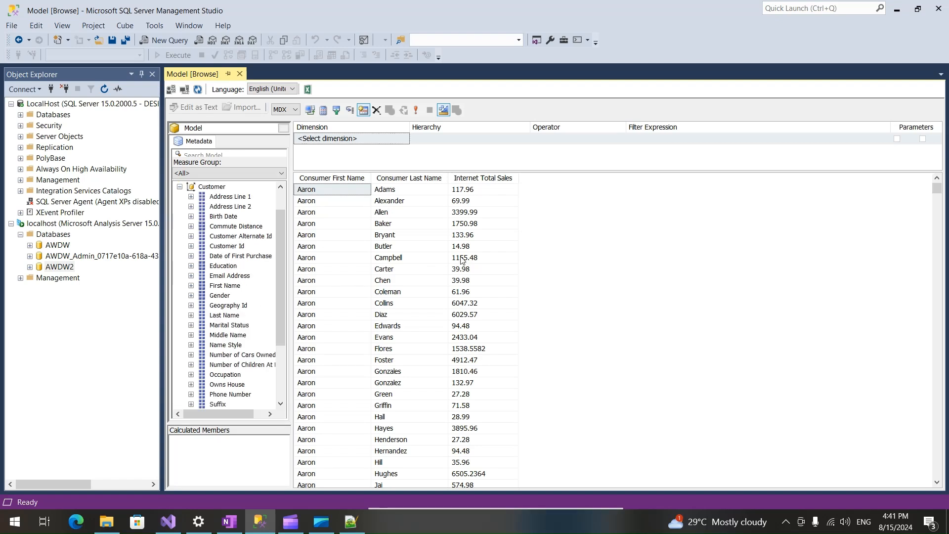
# Clear the query grid and add First Name and Last Name from the Customer table to the query.
pyautogui.click(590, 278)
pyautogui.rightClick(584, 253)
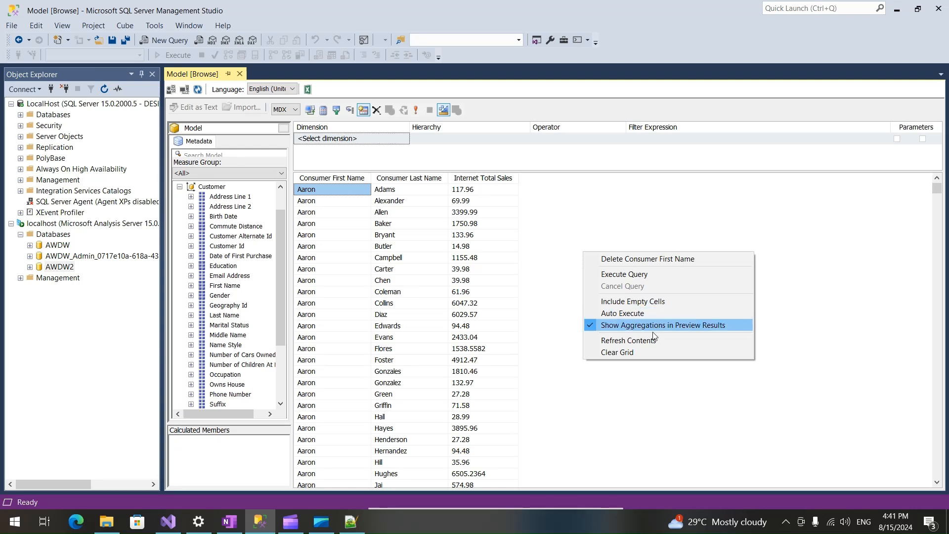
pyautogui.click(642, 351)
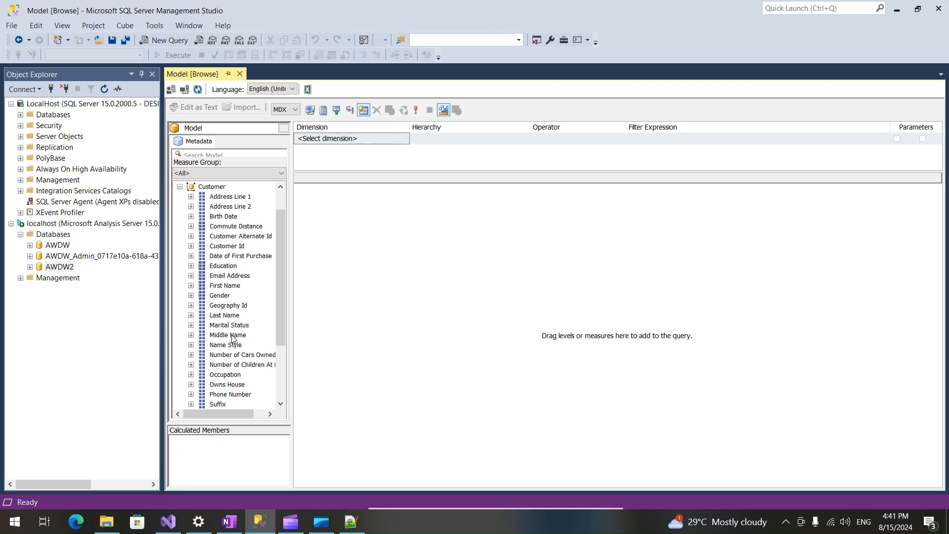
pyautogui.moveTo(224, 286); pyautogui.dragTo(292, 309)
pyautogui.moveTo(224, 315); pyautogui.dragTo(360, 312)
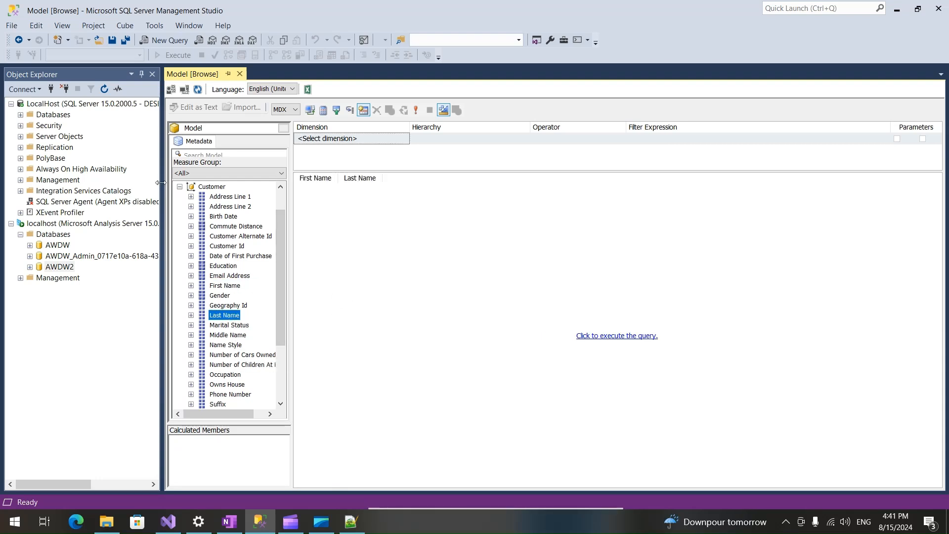
# Add the Internet Total Sales measure from the Internet Sales folder to the query, run it and collapse the folder.
pyautogui.click(180, 187)
pyautogui.click(180, 197)
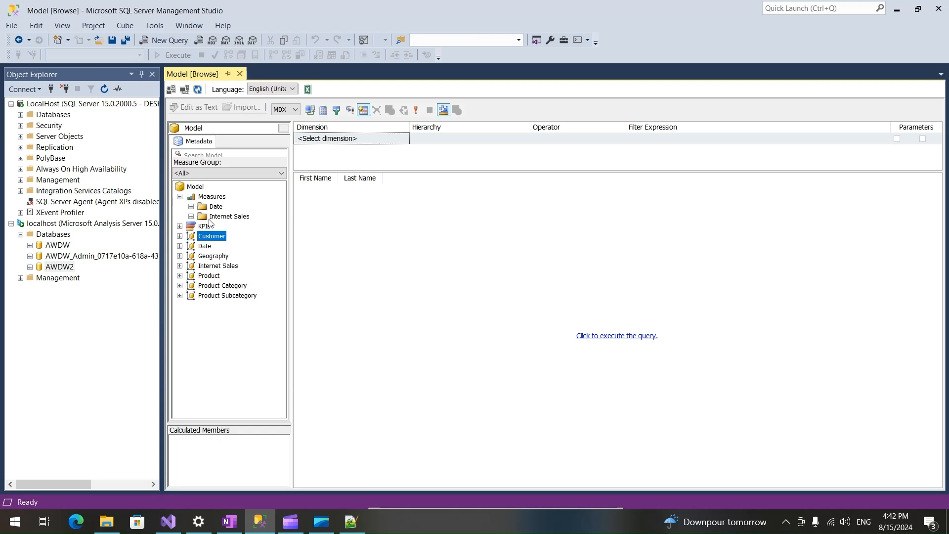
pyautogui.click(191, 216)
pyautogui.moveTo(234, 365); pyautogui.dragTo(388, 366)
pyautogui.click(598, 338)
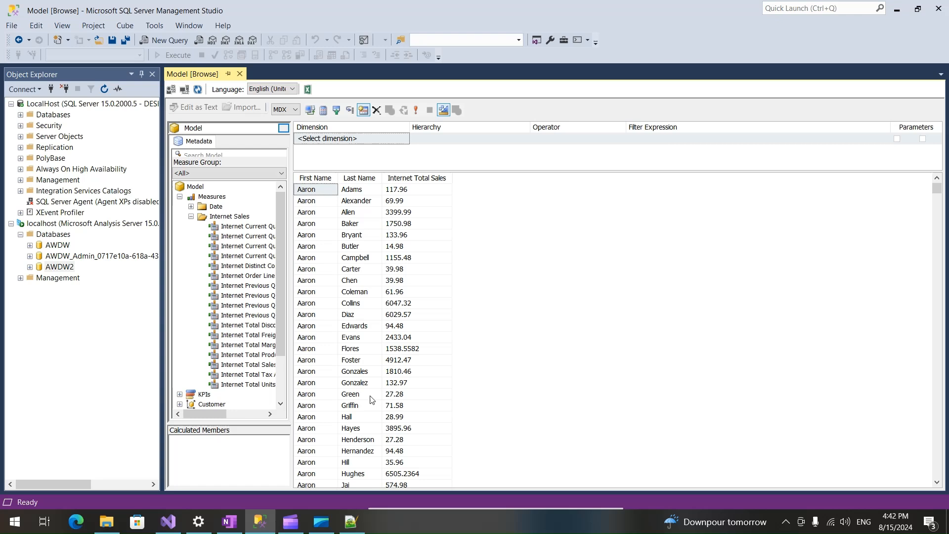
pyautogui.click(191, 216)
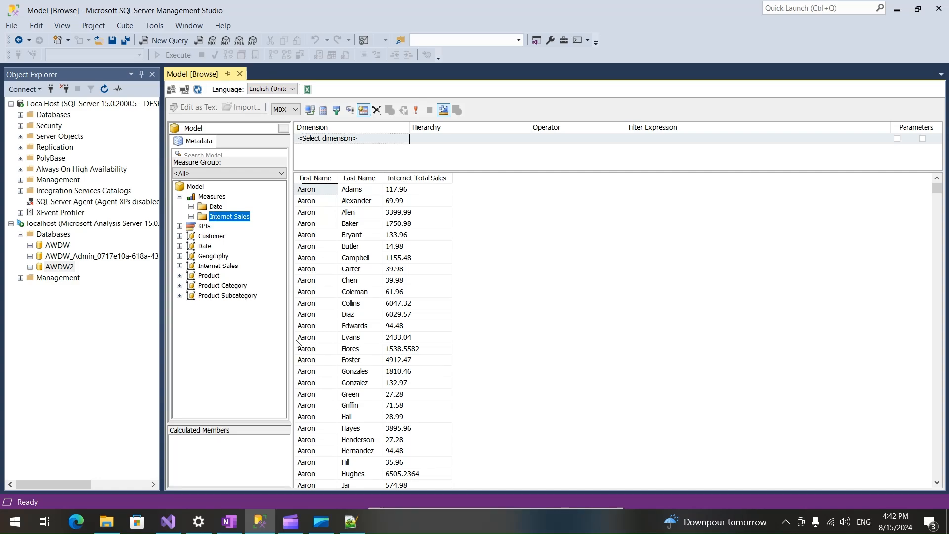
# Check the model's translations in Visual Studio's Tabular Model Explorer and look through Canada_SSAS.JSON in Notepad++ down to the perspectives section.
pyautogui.click(168, 523)
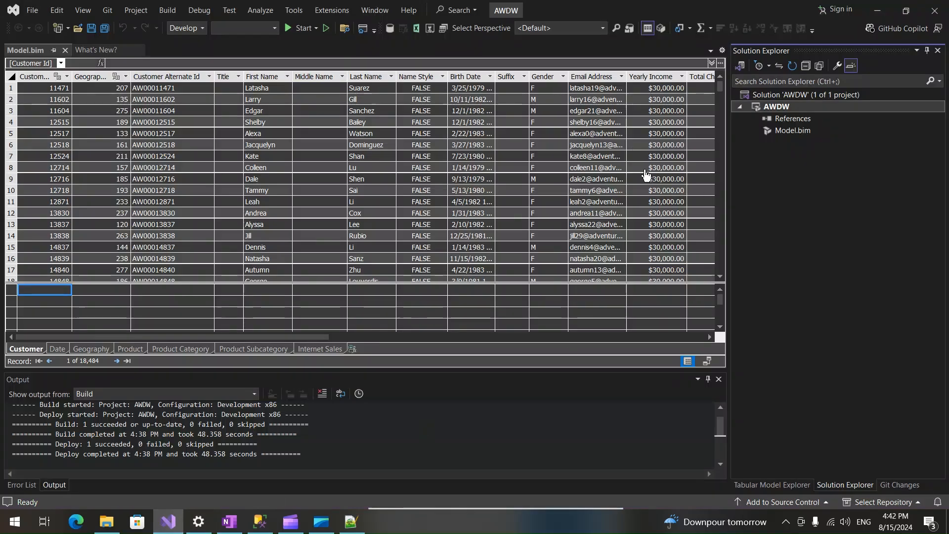
pyautogui.click(783, 485)
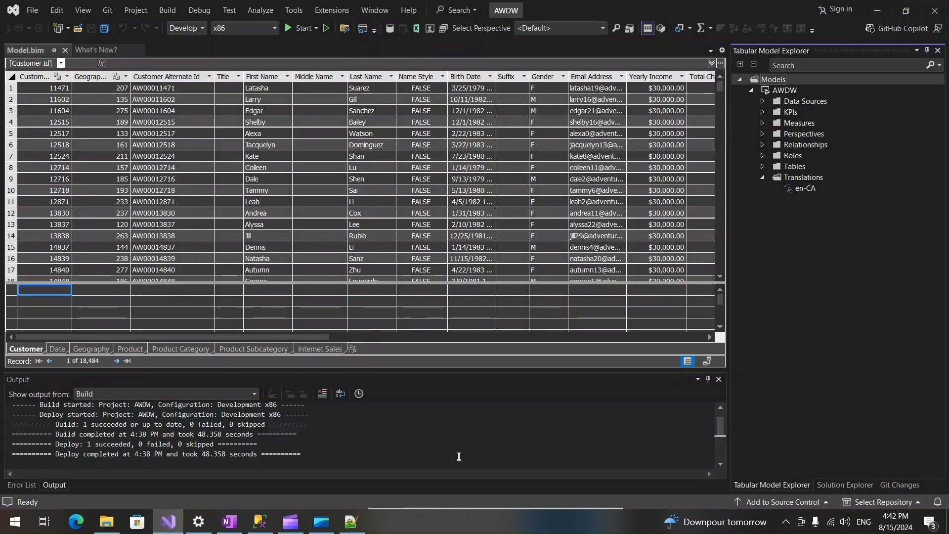
pyautogui.click(351, 521)
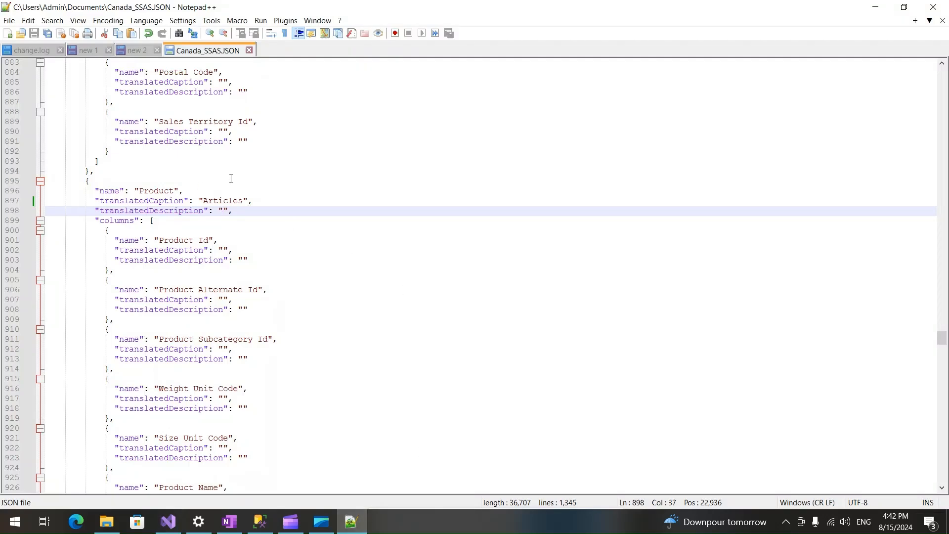
pyautogui.scroll(14, 231, 178)
pyautogui.scroll(7, 230, 193)
pyautogui.scroll(-20, 266, 291)
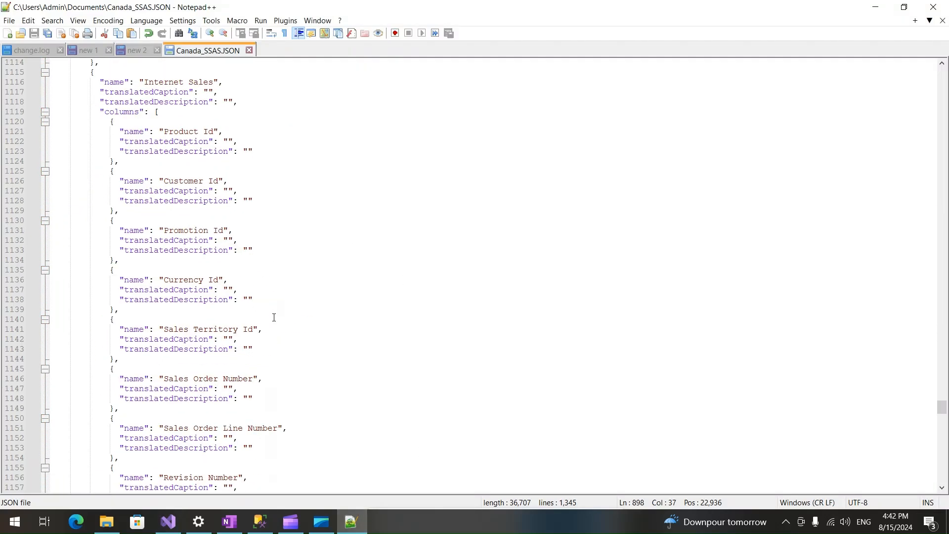
pyautogui.scroll(-20, 273, 321)
pyautogui.scroll(20, 273, 320)
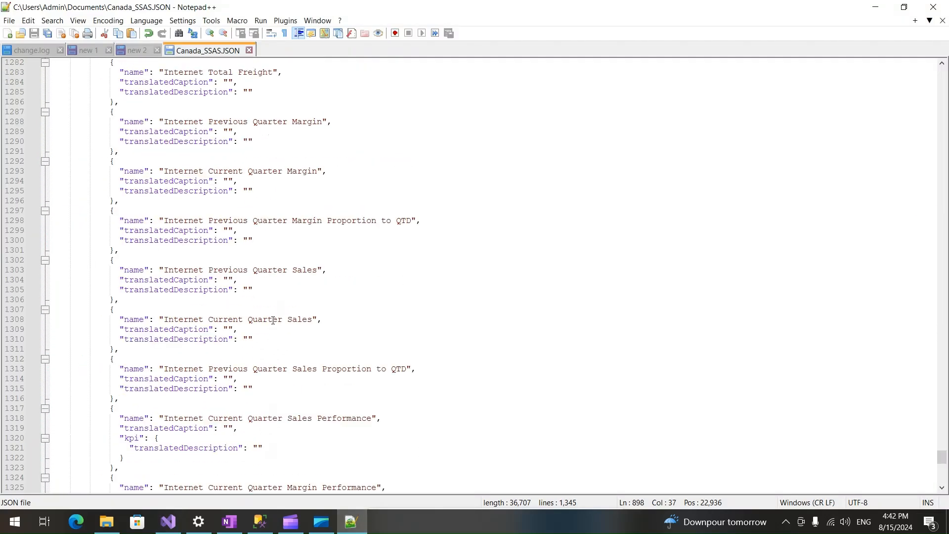
pyautogui.scroll(-20, 272, 320)
pyautogui.scroll(7, 273, 318)
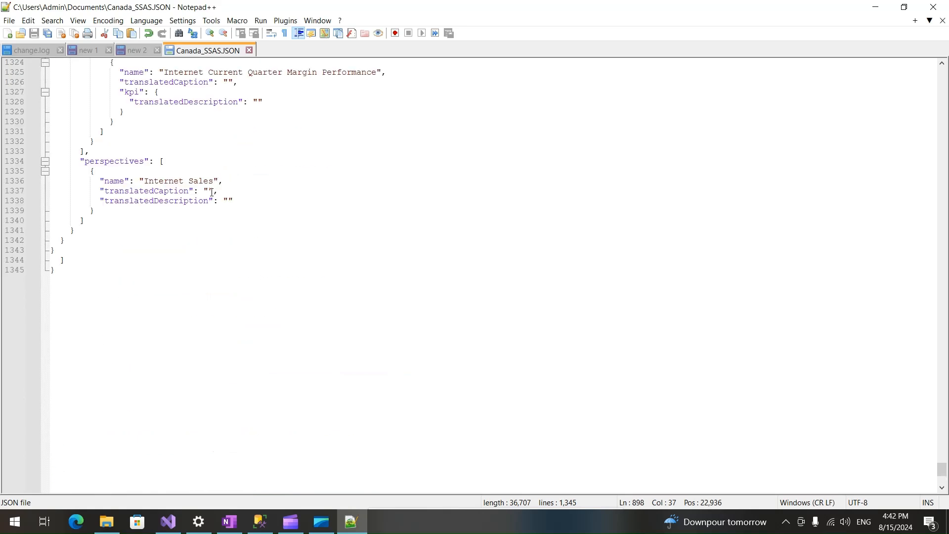
# Examine the Internet Sales perspective name, the measure entries and the table entries up to the Customer table's translated caption.
pyautogui.doubleClick(161, 181)
pyautogui.click(213, 181)
pyautogui.hotkey('shift', 'End')
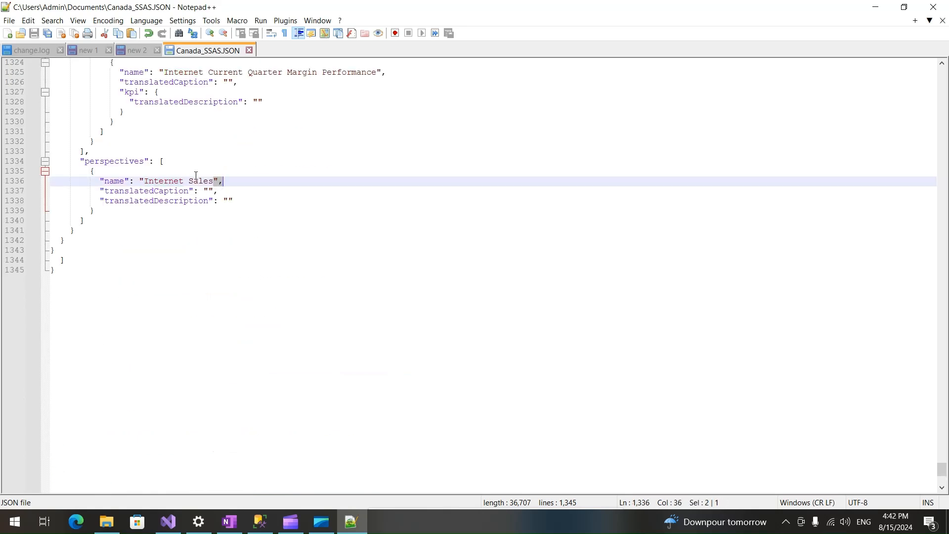
pyautogui.doubleClick(184, 179)
pyautogui.scroll(14, 240, 185)
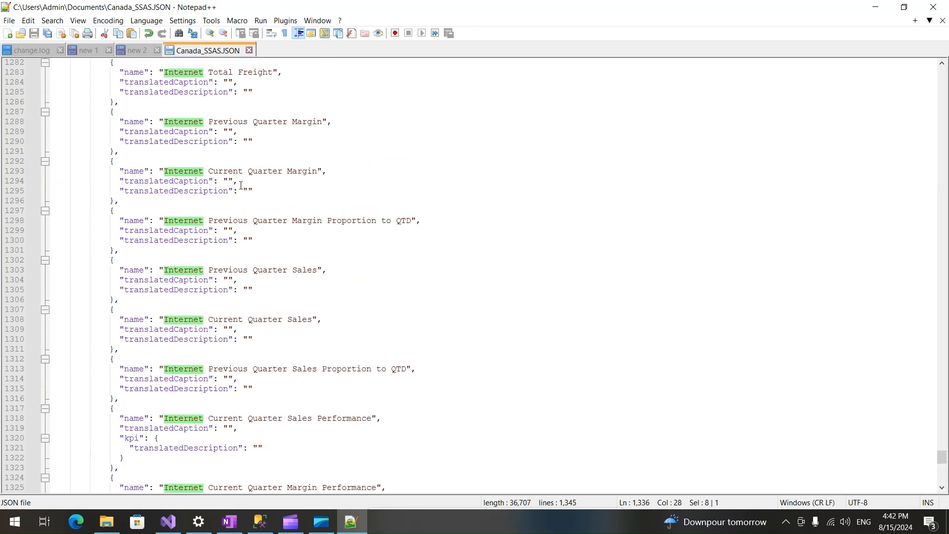
pyautogui.doubleClick(238, 170)
pyautogui.scroll(20, 270, 230)
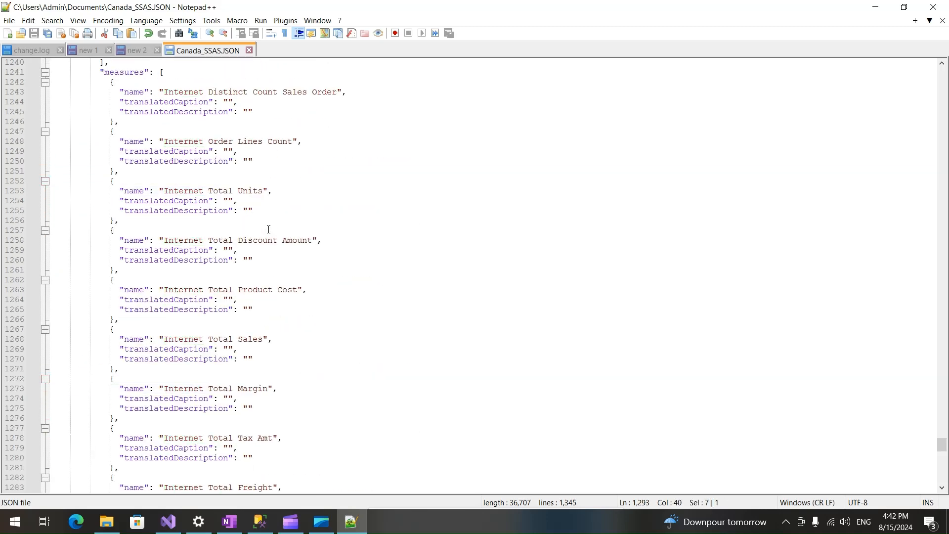
pyautogui.scroll(20, 269, 230)
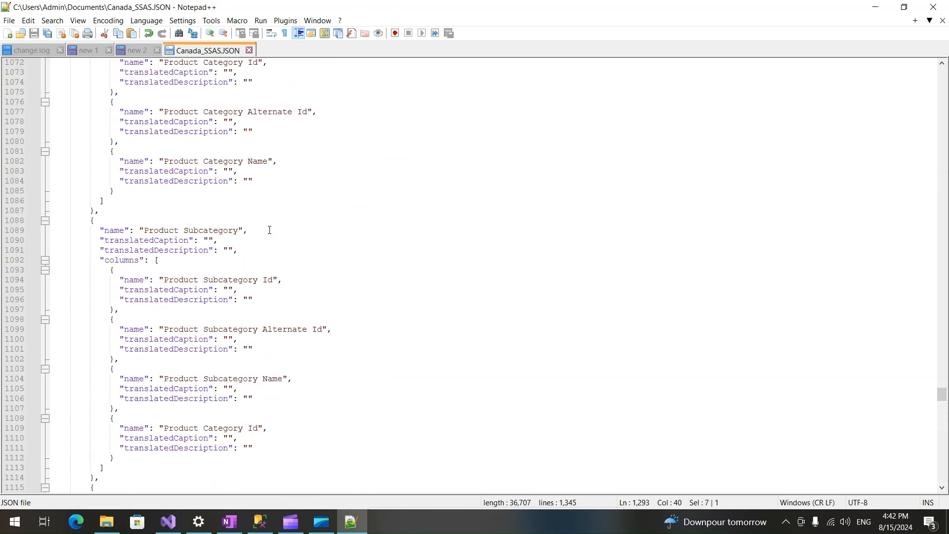
pyautogui.scroll(20, 286, 307)
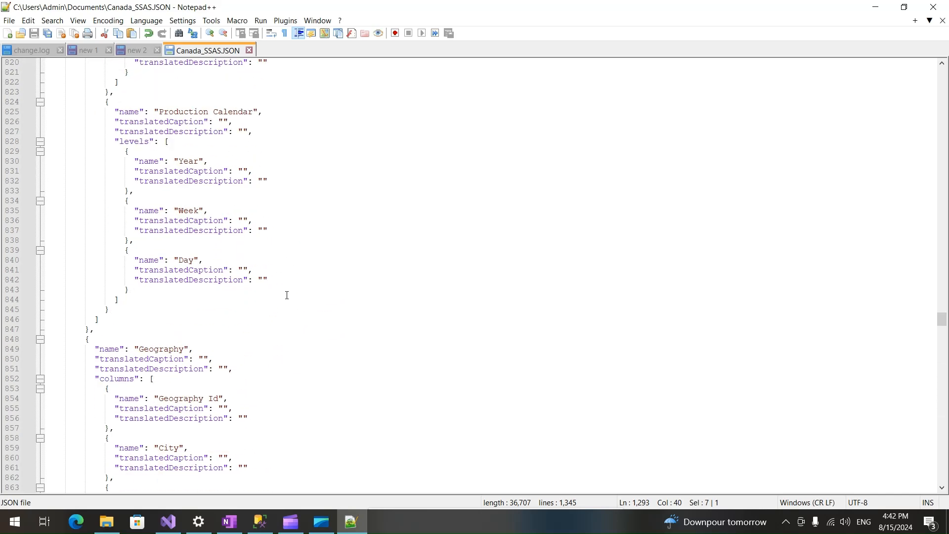
pyautogui.scroll(20, 287, 294)
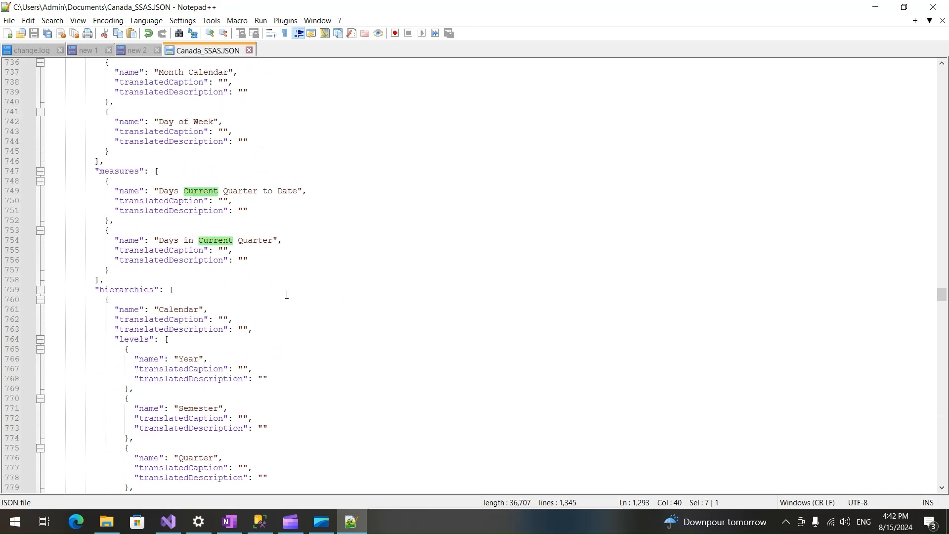
pyautogui.scroll(20, 287, 295)
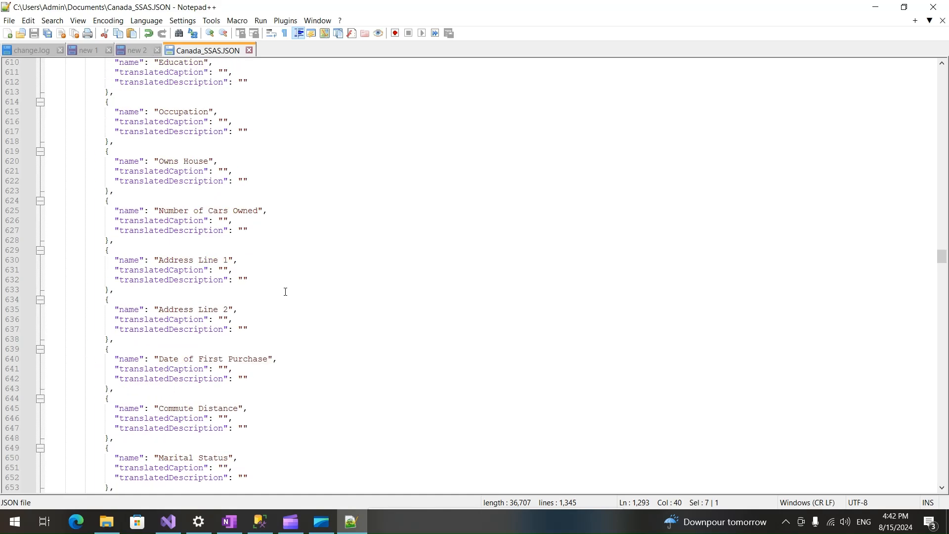
pyautogui.scroll(20, 282, 287)
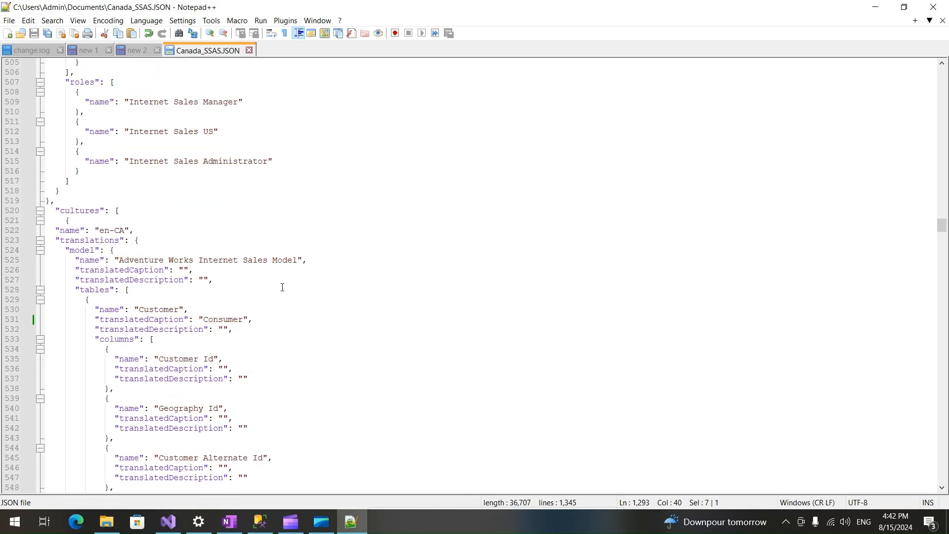
pyautogui.scroll(-20, 282, 287)
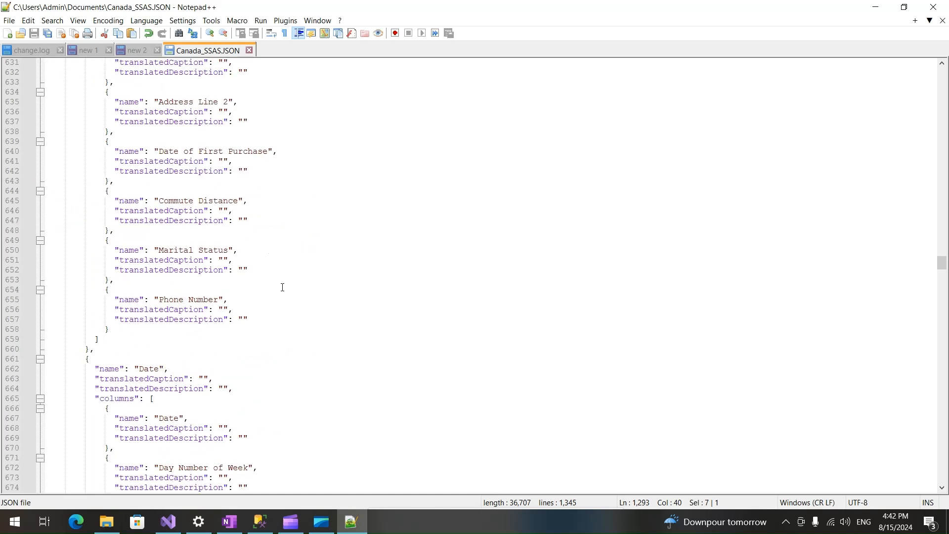
# Search the JSON file for Total, go through to the Internet Total Units measure and place the cursor on its translatedCaption entry.
pyautogui.hotkey('ctrl', 'f')
pyautogui.write('Total')
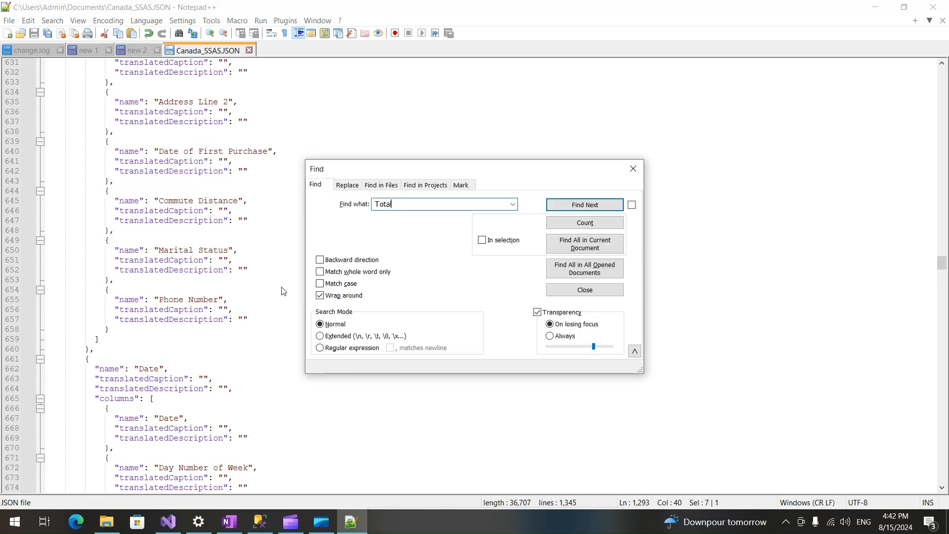
pyautogui.press('Return')
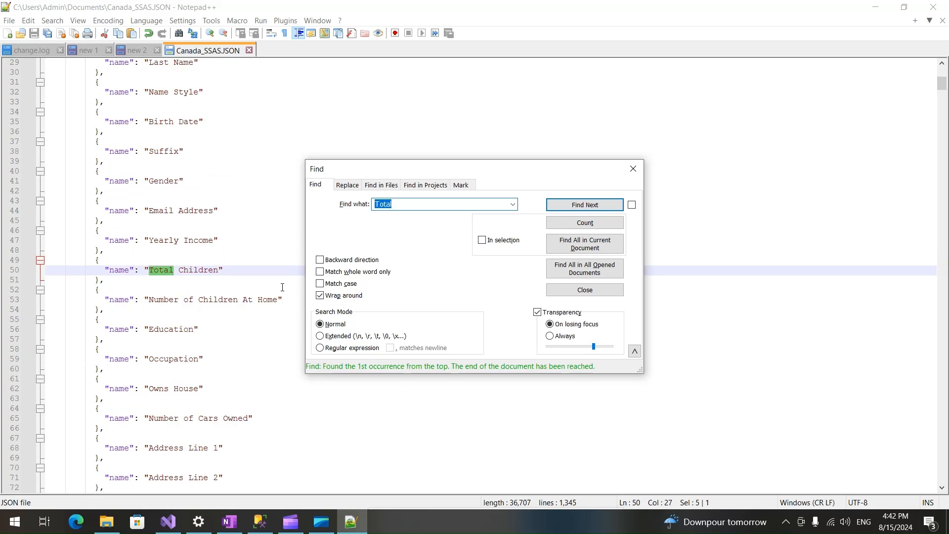
pyautogui.press('Return')
pyautogui.press('Return')
pyautogui.press('Return')
pyautogui.press('Return')
pyautogui.press('Return')
pyautogui.press('Return')
pyautogui.press('Return')
pyautogui.press('Return')
pyautogui.press('Return')
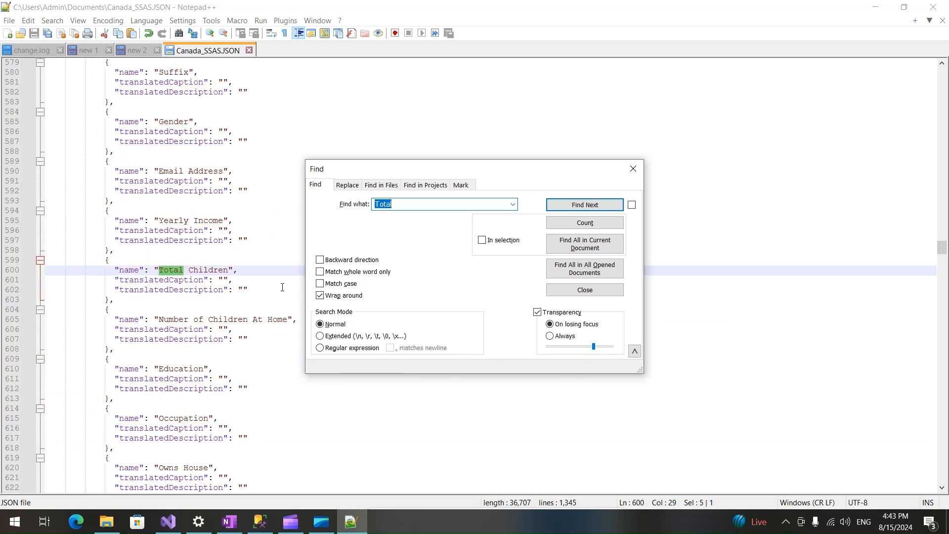
pyautogui.press('Return')
pyautogui.press('Return')
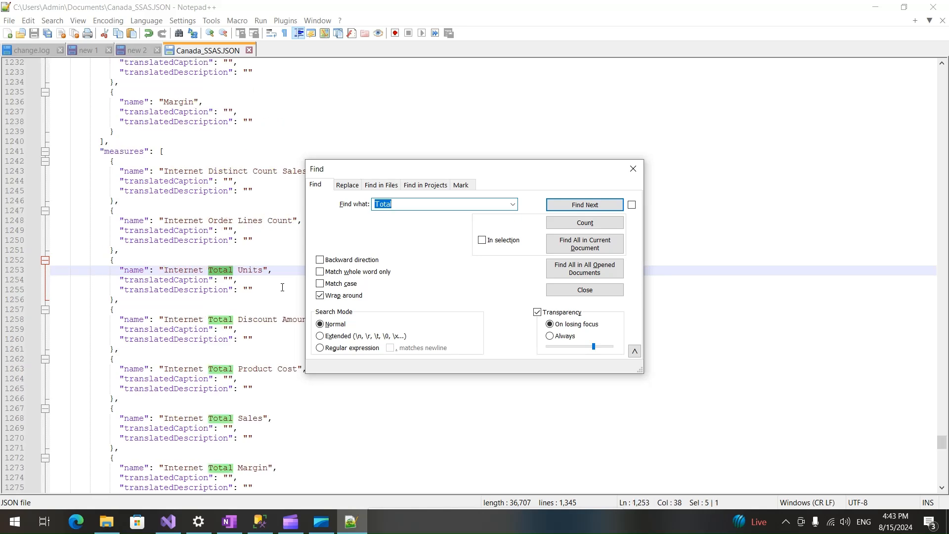
pyautogui.click(634, 168)
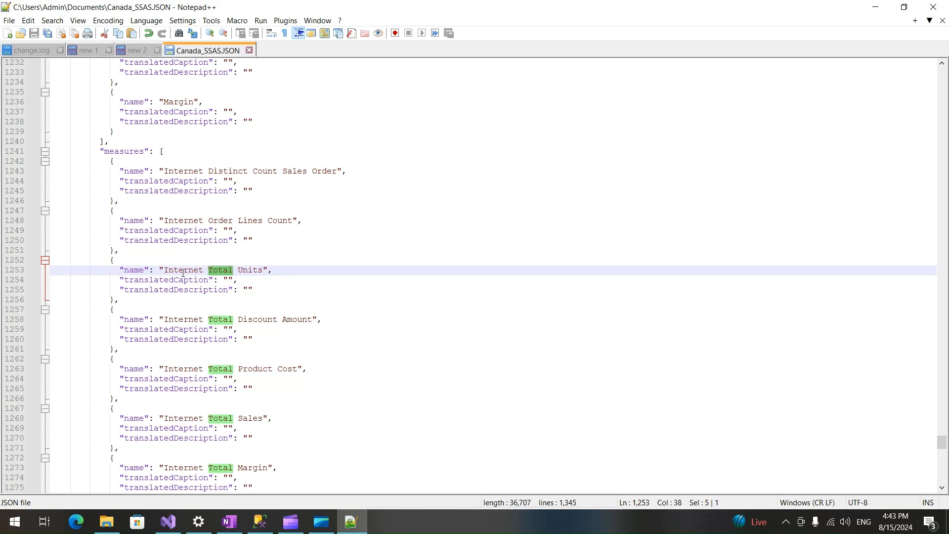
pyautogui.click(229, 279)
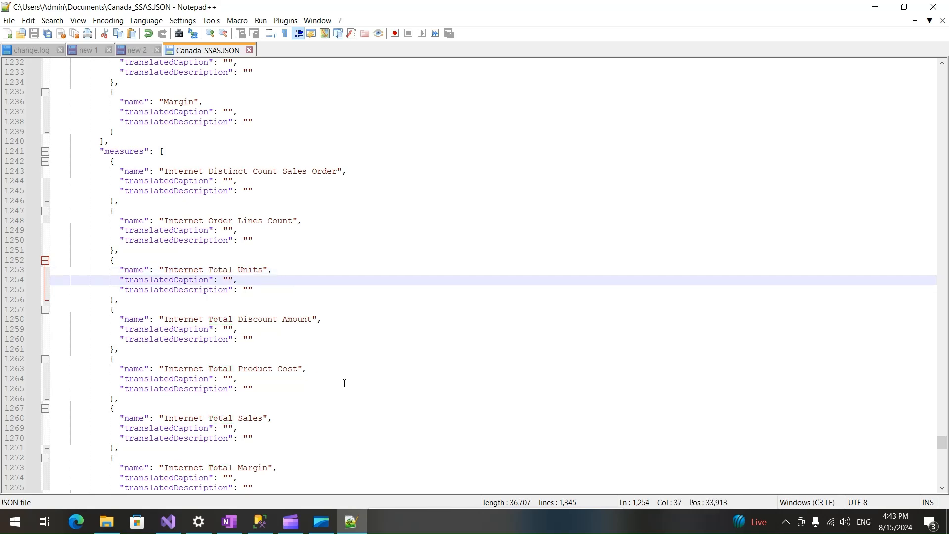
# Switch to OneNote and review the translation topics and the Customer to Consumer mapping for Canada users.
pyautogui.click(229, 520)
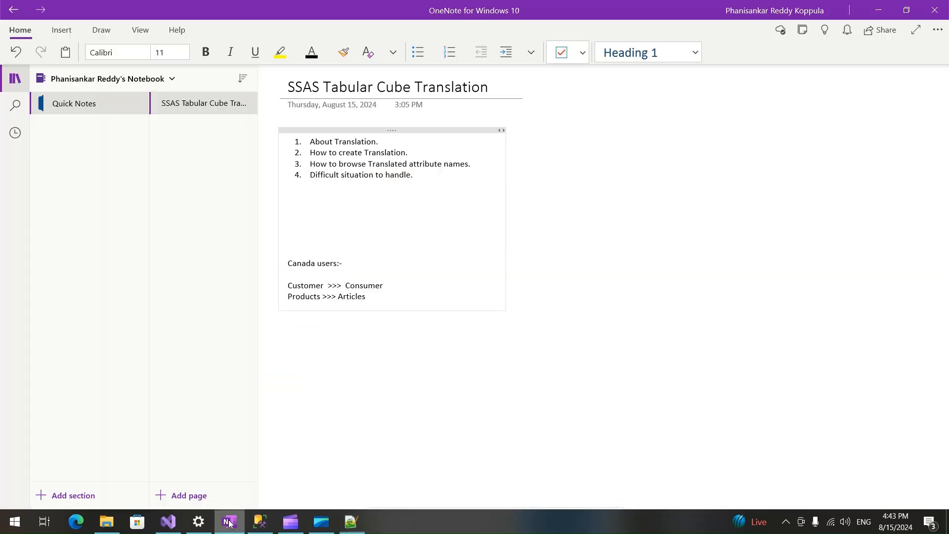
pyautogui.doubleClick(313, 154)
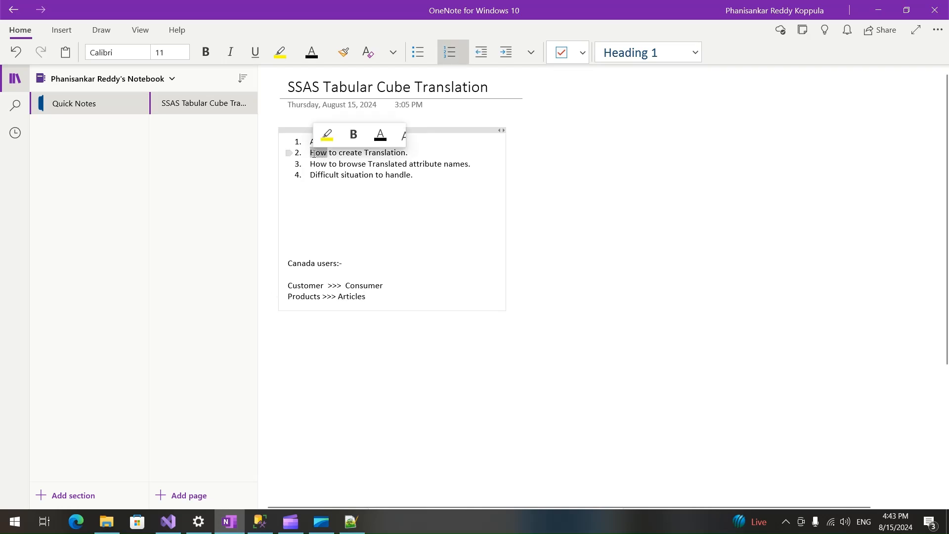
pyautogui.doubleClick(374, 166)
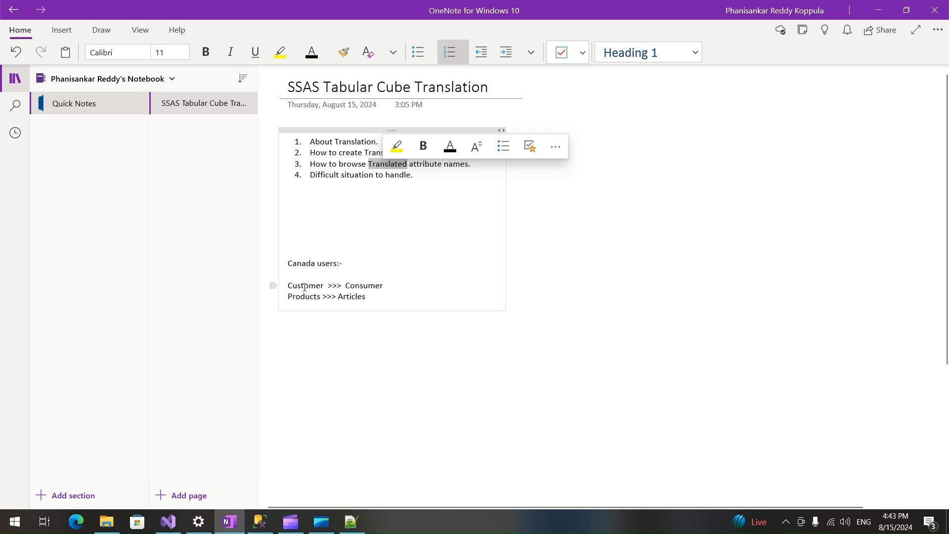
pyautogui.doubleClick(369, 285)
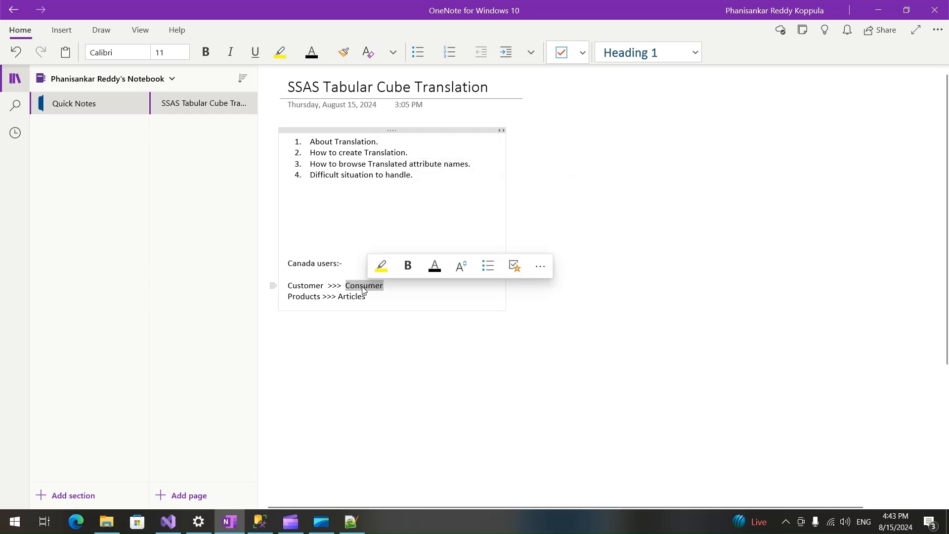
pyautogui.doubleClick(305, 285)
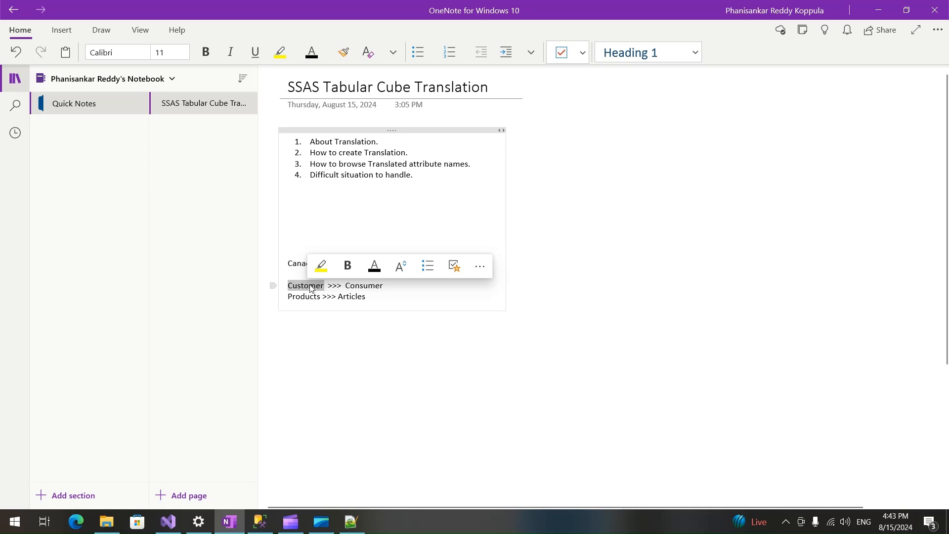
# Switch to Visual Studio, expand the model's tables and view the Customer and Product tables.
pyautogui.click(168, 522)
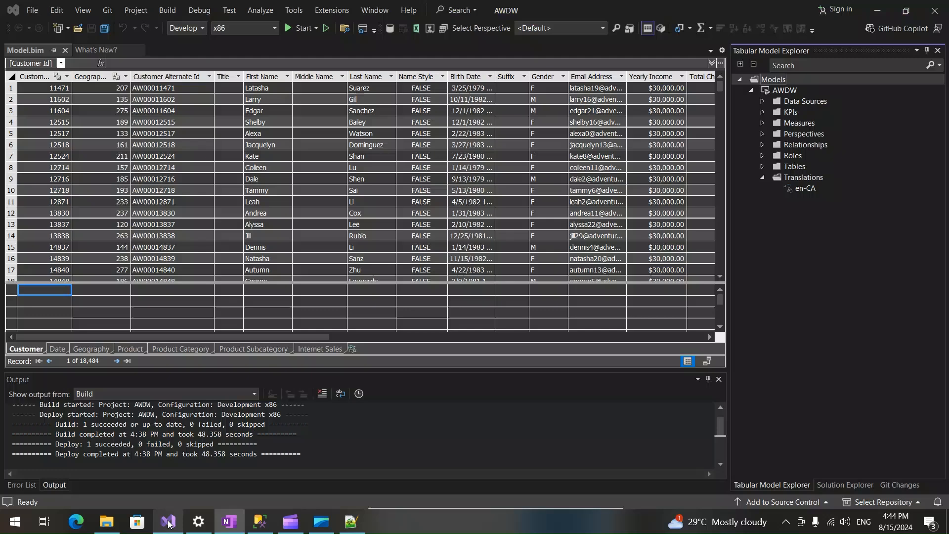
pyautogui.click(763, 167)
pyautogui.click(804, 180)
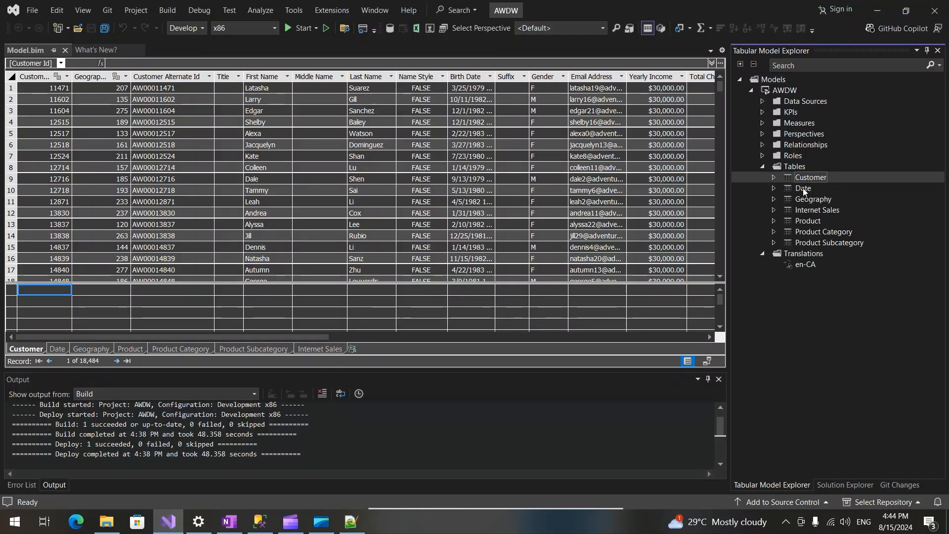
pyautogui.click(808, 220)
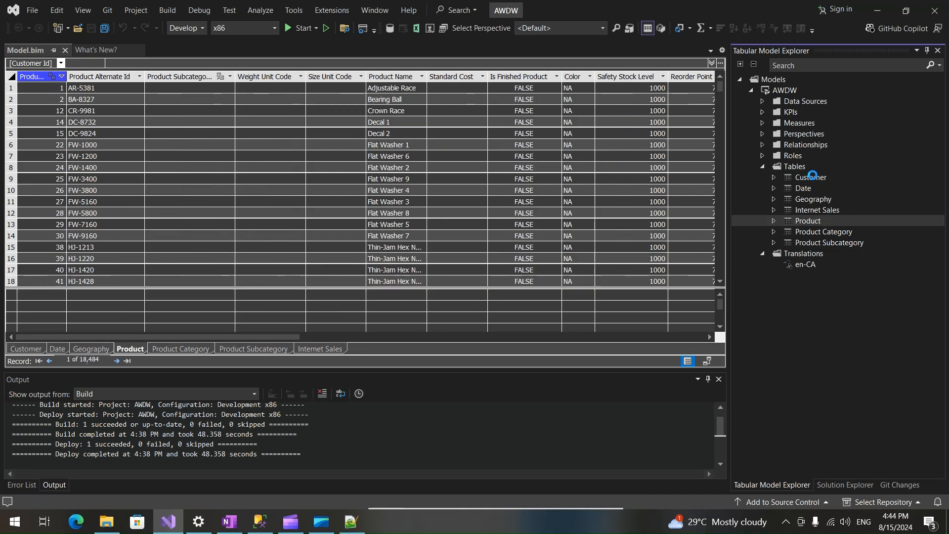
# Display the Customer table, open the management of the model's translations and enlarge the dialog.
pyautogui.click(811, 177)
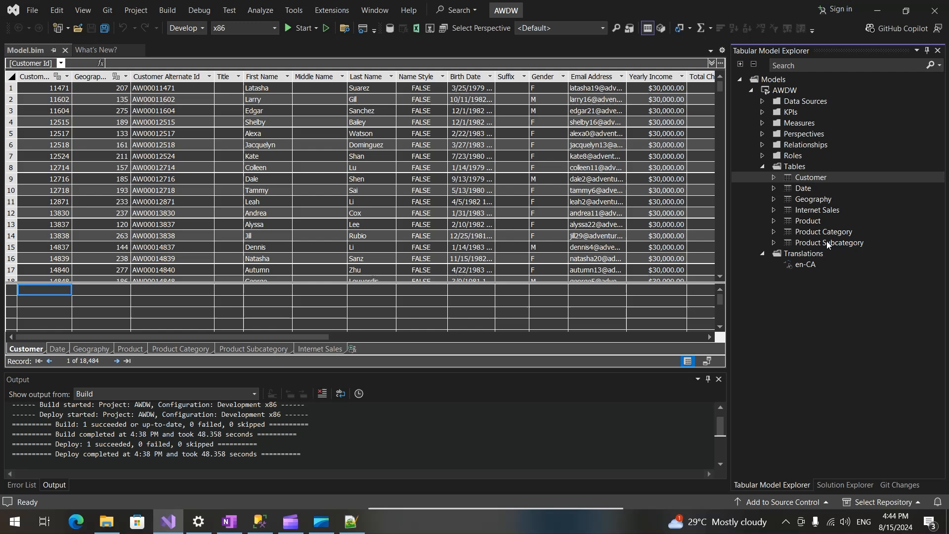
pyautogui.click(803, 254)
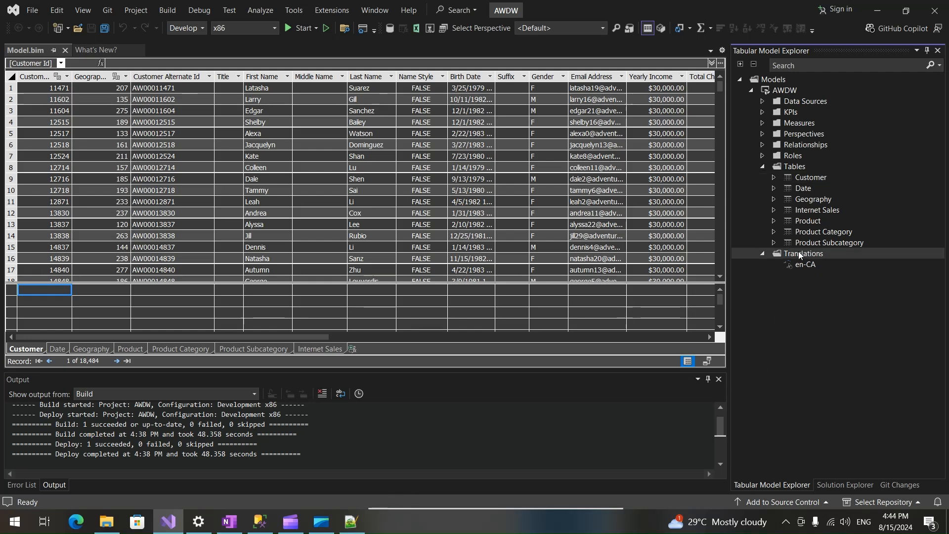
pyautogui.rightClick(799, 252)
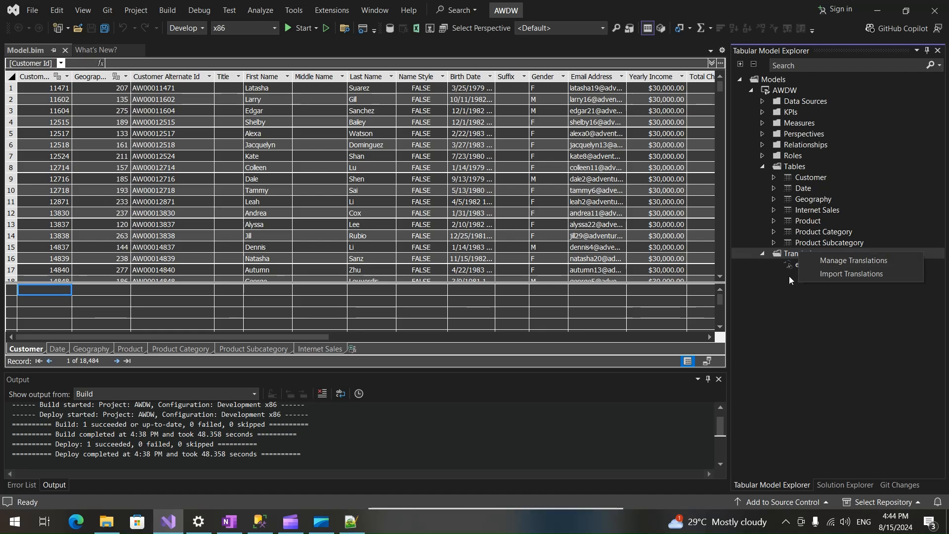
pyautogui.click(783, 293)
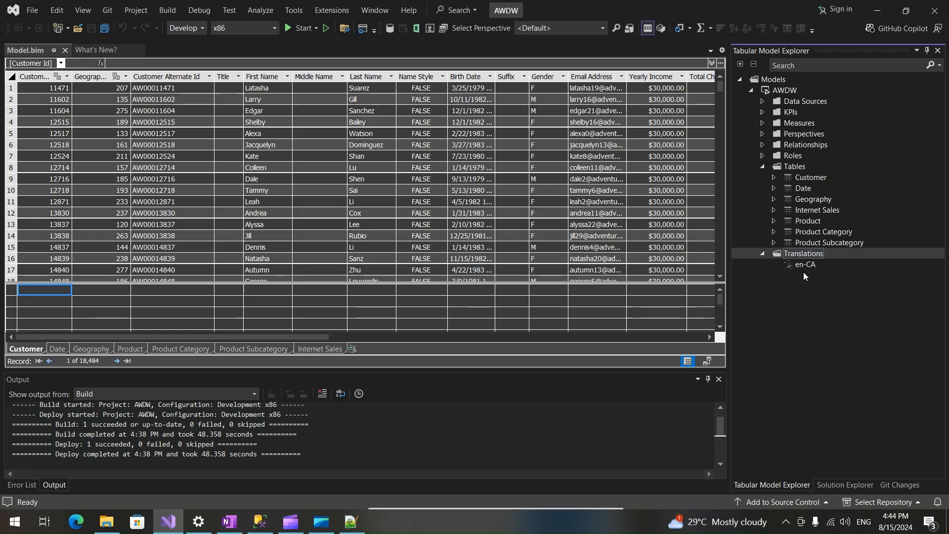
pyautogui.rightClick(805, 253)
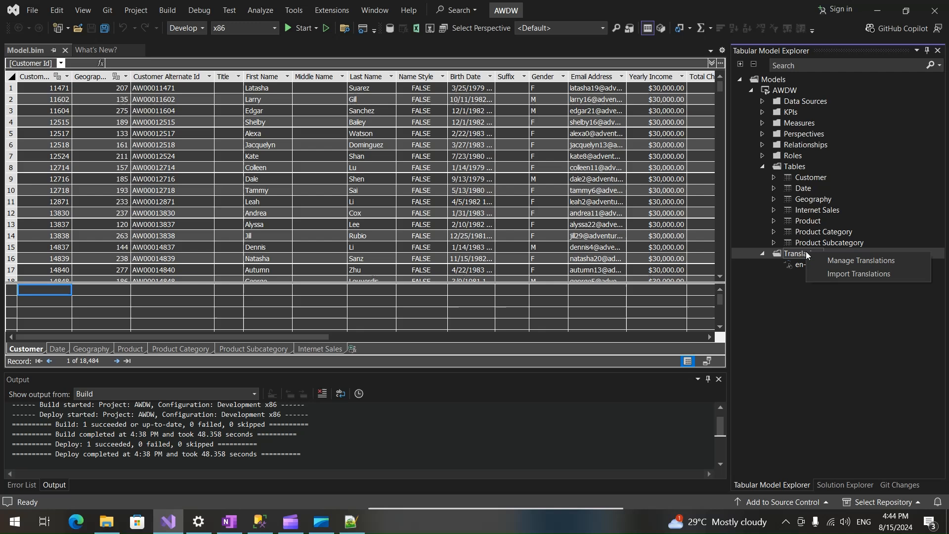
pyautogui.click(828, 259)
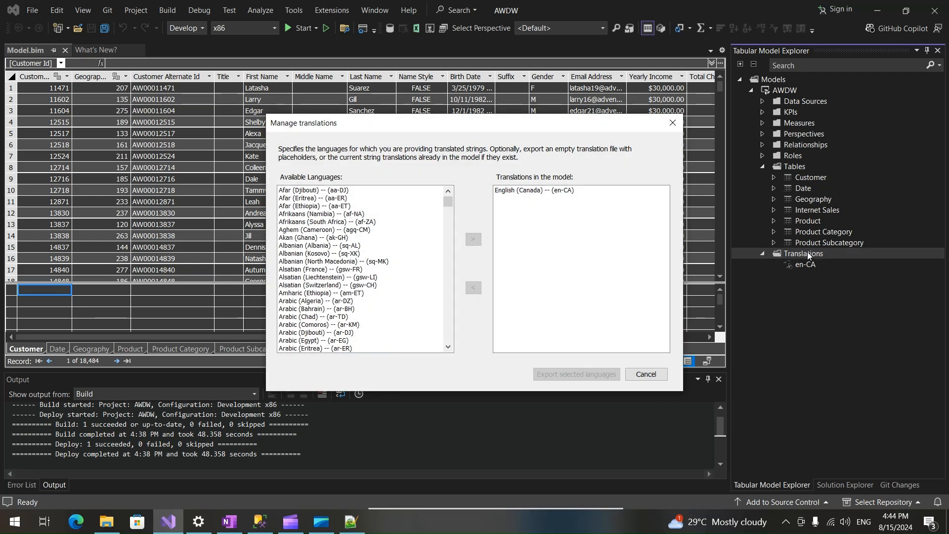
pyautogui.moveTo(479, 132); pyautogui.dragTo(321, 52)
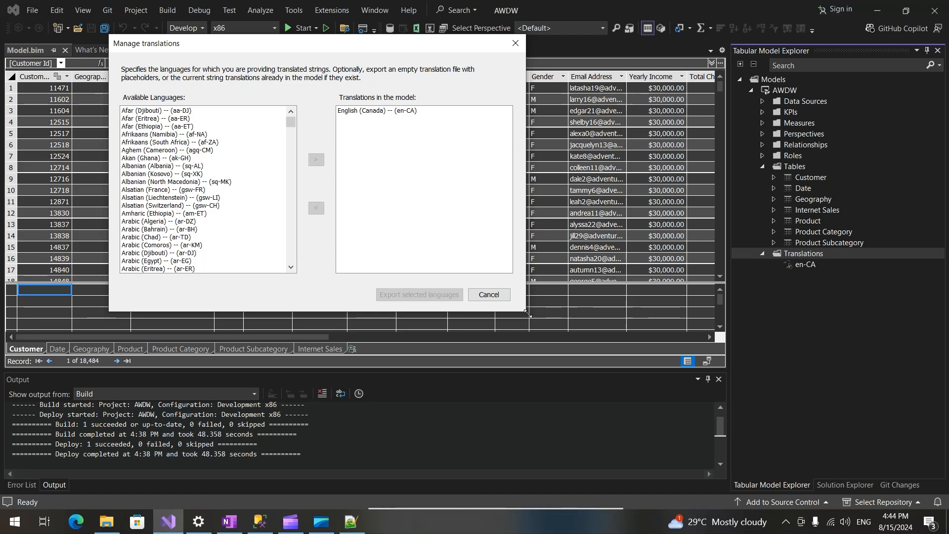
pyautogui.moveTo(528, 313); pyautogui.dragTo(733, 508)
# Find English (United Kingdom) -- (en-GB) among the available languages and add it to the translations in the model.
pyautogui.moveTo(369, 134); pyautogui.dragTo(390, 235)
pyautogui.moveTo(259, 250); pyautogui.dragTo(237, 259)
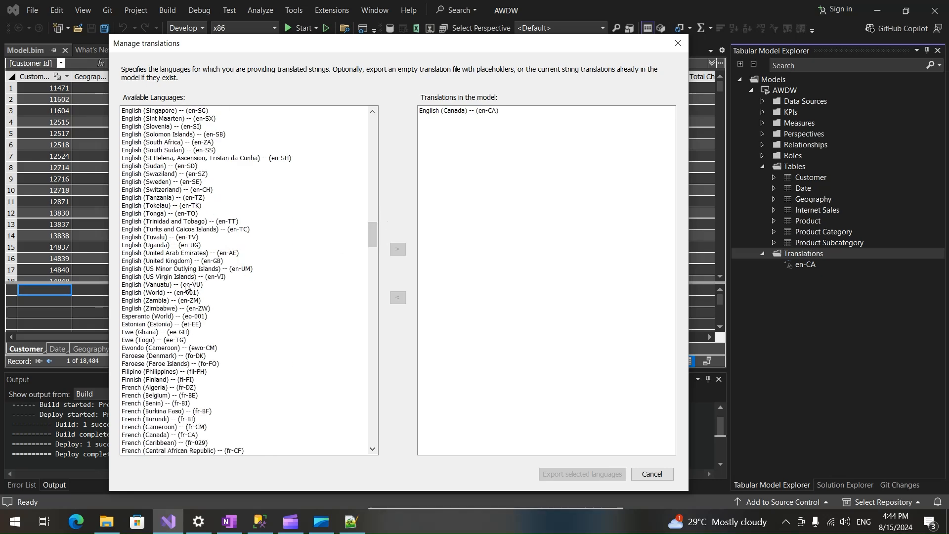
pyautogui.click(156, 253)
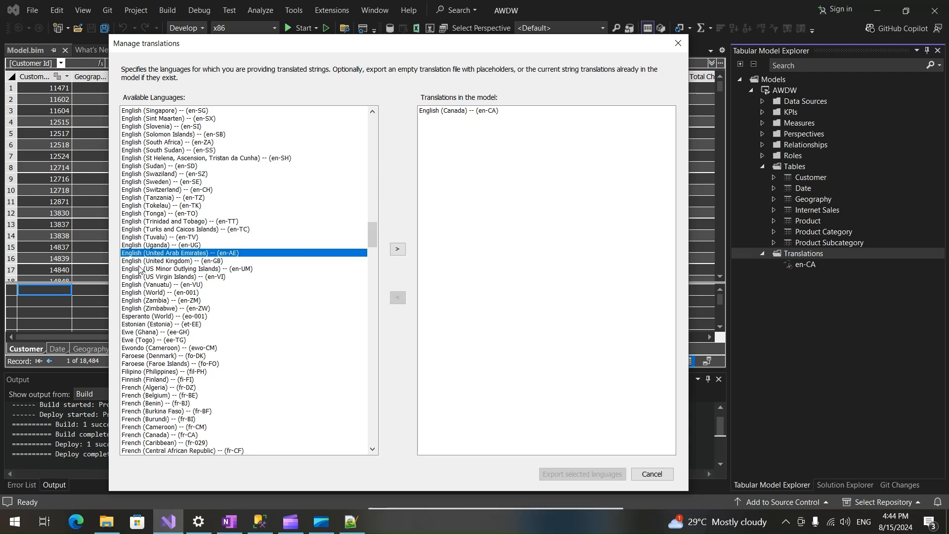
pyautogui.click(170, 270)
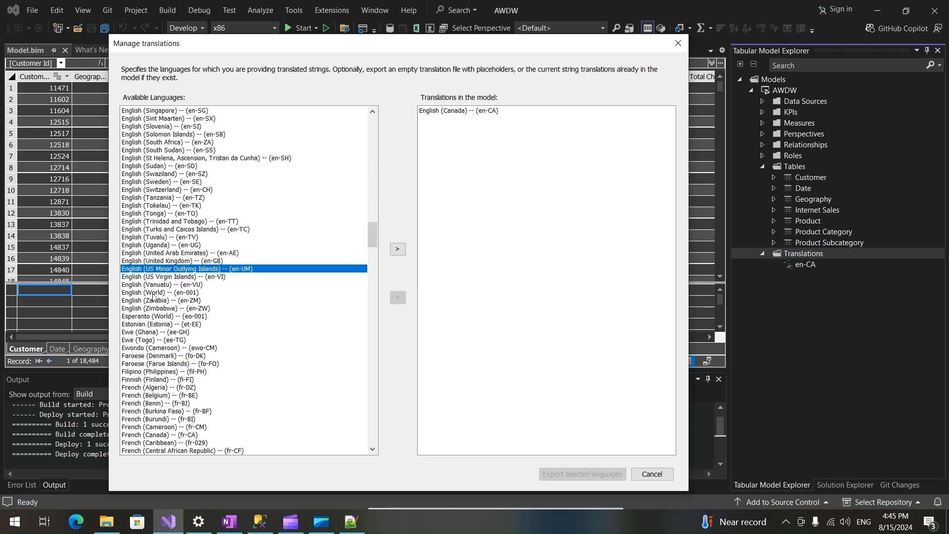
pyautogui.click(173, 261)
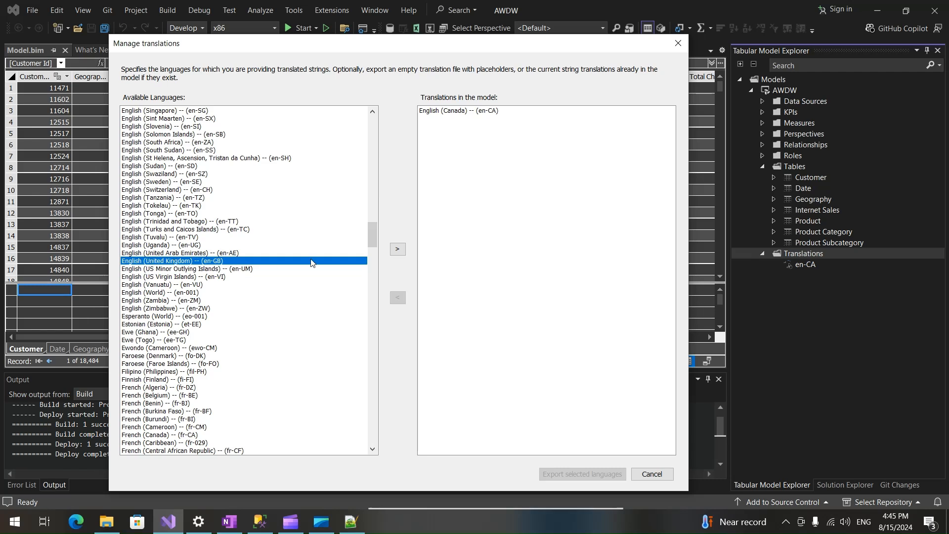
pyautogui.click(398, 249)
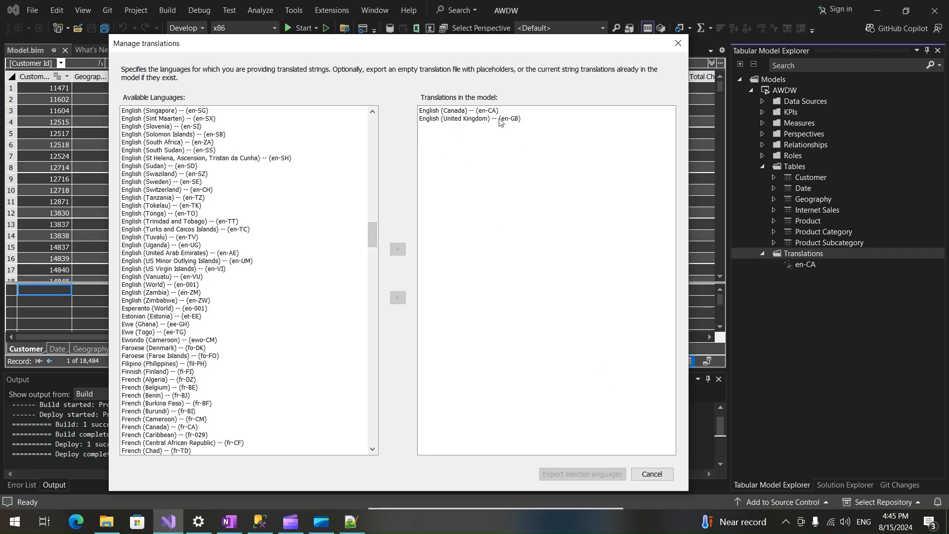
# Export the English (United Kingdom) translation to the Documents folder as GB_SSAS.JSON.
pyautogui.click(446, 119)
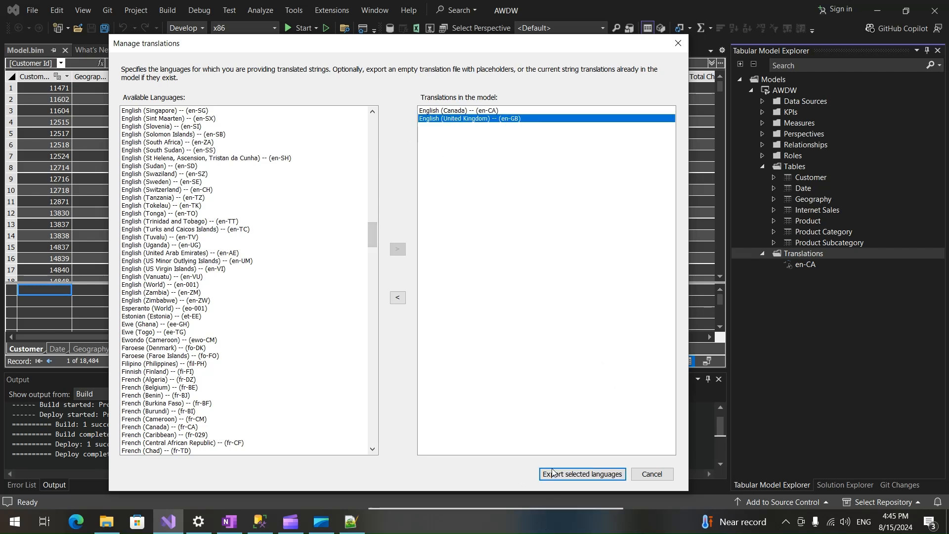
pyautogui.click(562, 475)
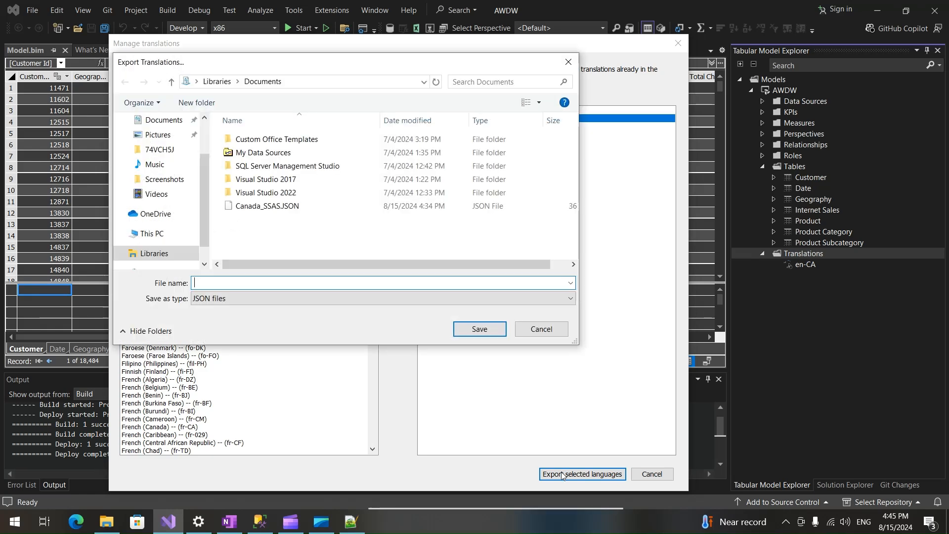
pyautogui.click(245, 207)
pyautogui.doubleClick(217, 281)
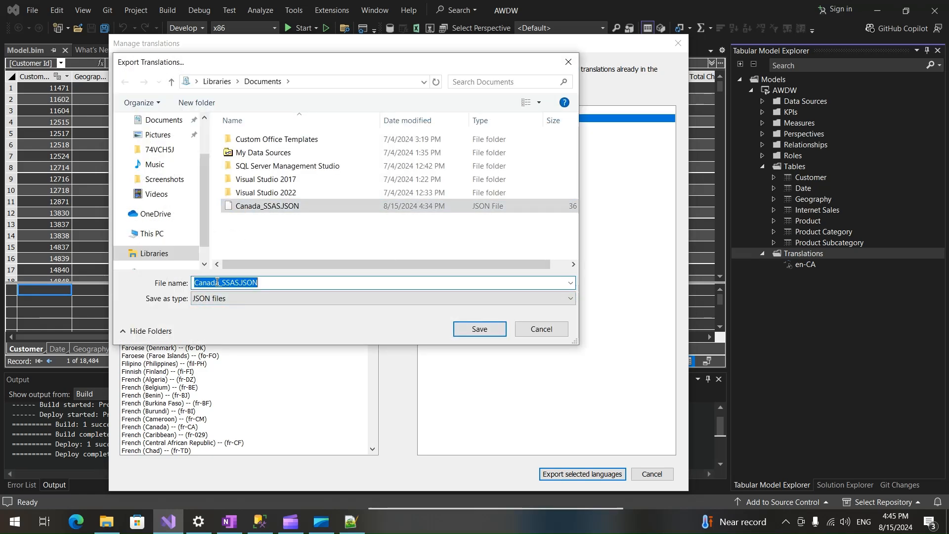
pyautogui.click(218, 282)
pyautogui.hotkey('shift', 'Home')
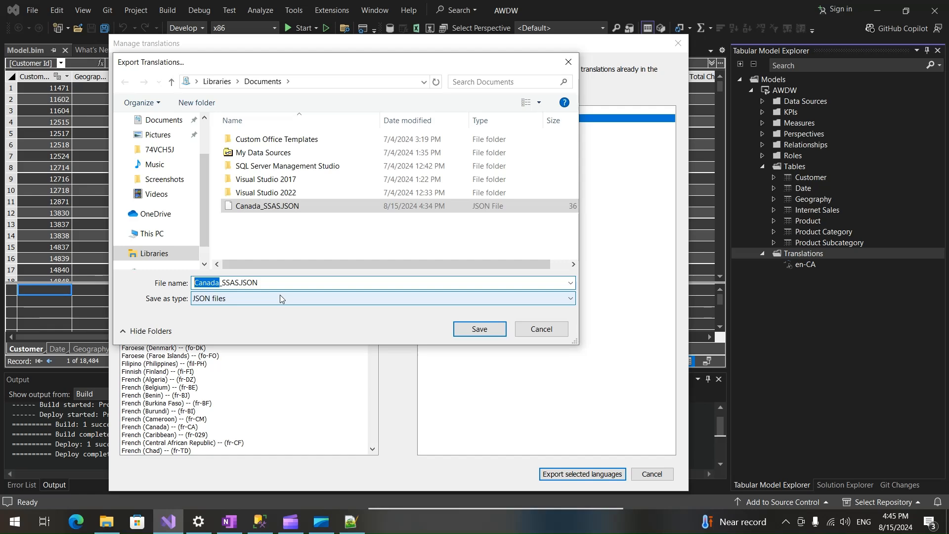
pyautogui.write('GB')
pyautogui.click(469, 326)
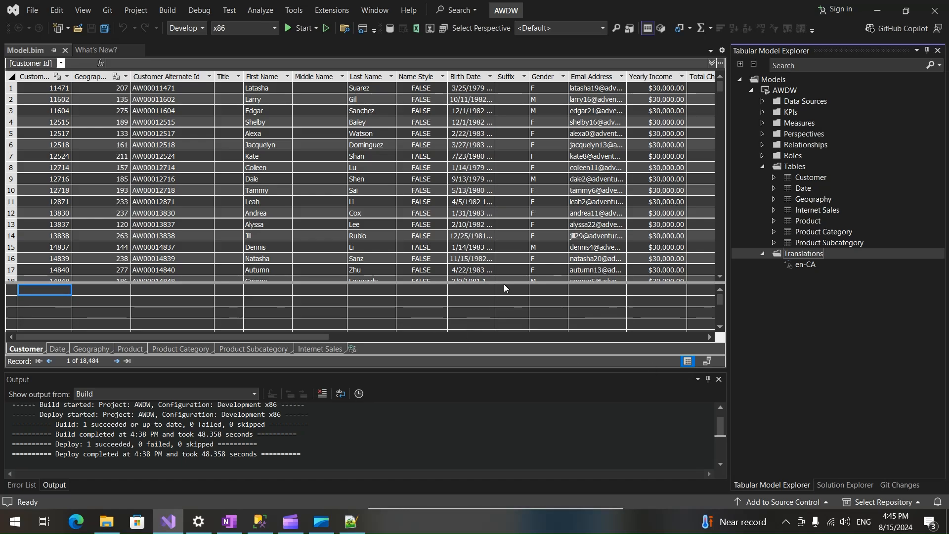
# Switch to File Explorer and open GB_SSAS.JSON from the Documents folder in Notepad++.
pyautogui.click(106, 521)
pyautogui.click(136, 158)
pyautogui.doubleClick(134, 158)
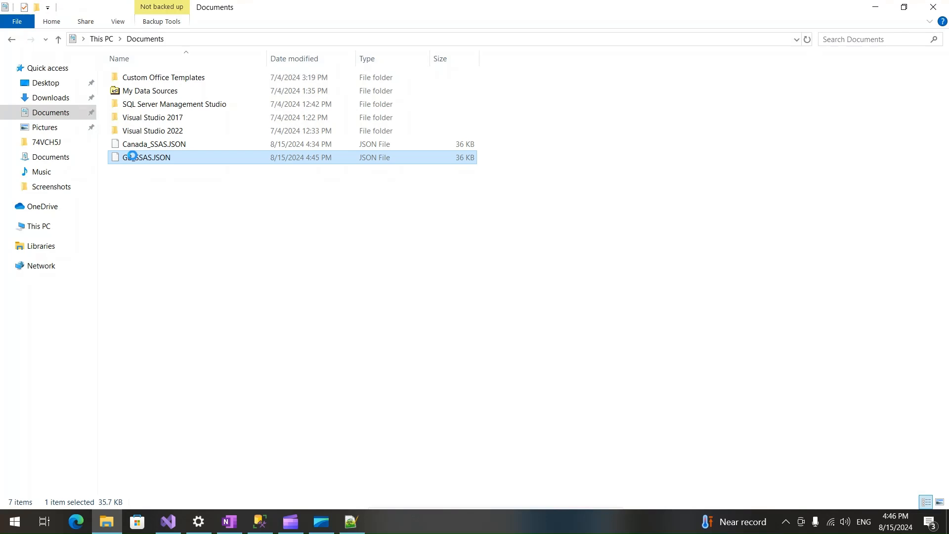
pyautogui.rightClick(133, 157)
pyautogui.click(189, 192)
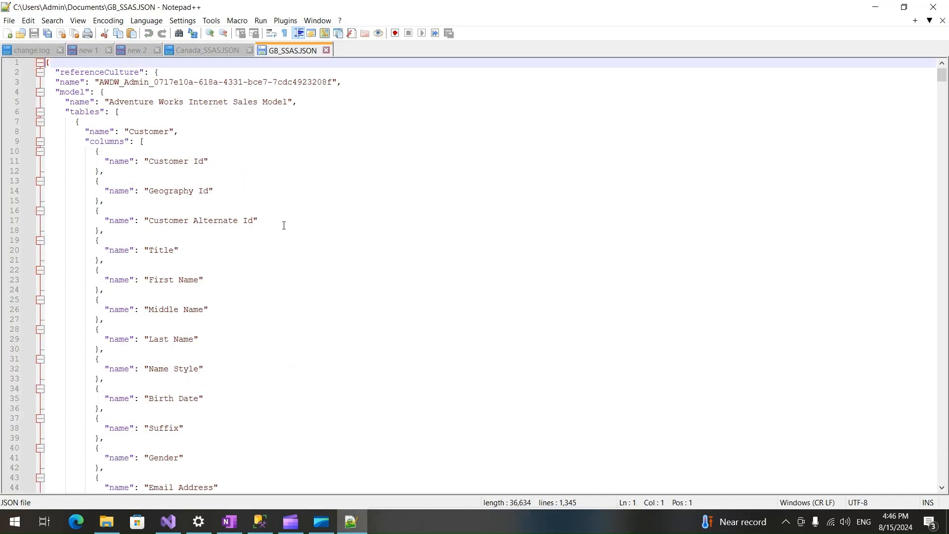
# Find the cultures section of the JSON file and change the culture name to en-US.
pyautogui.scroll(-20, 284, 365)
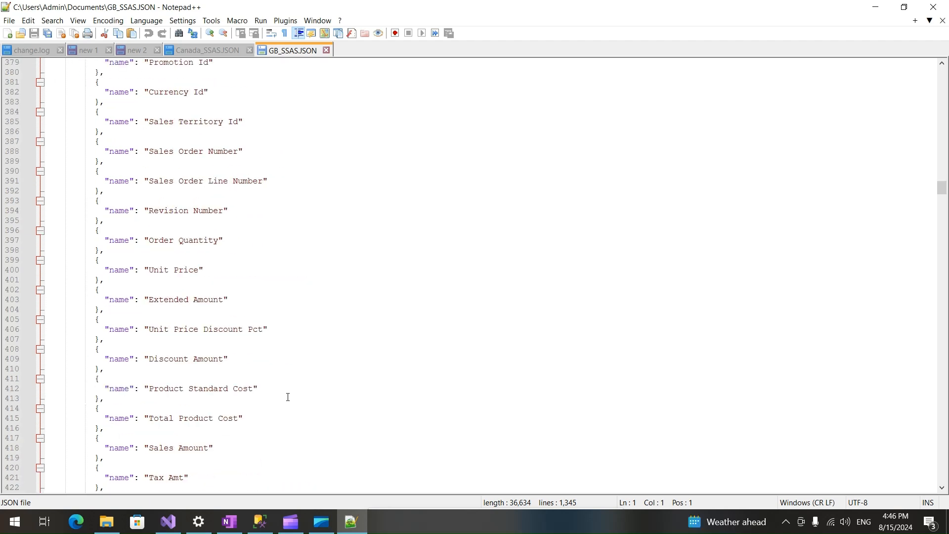
pyautogui.scroll(-20, 289, 399)
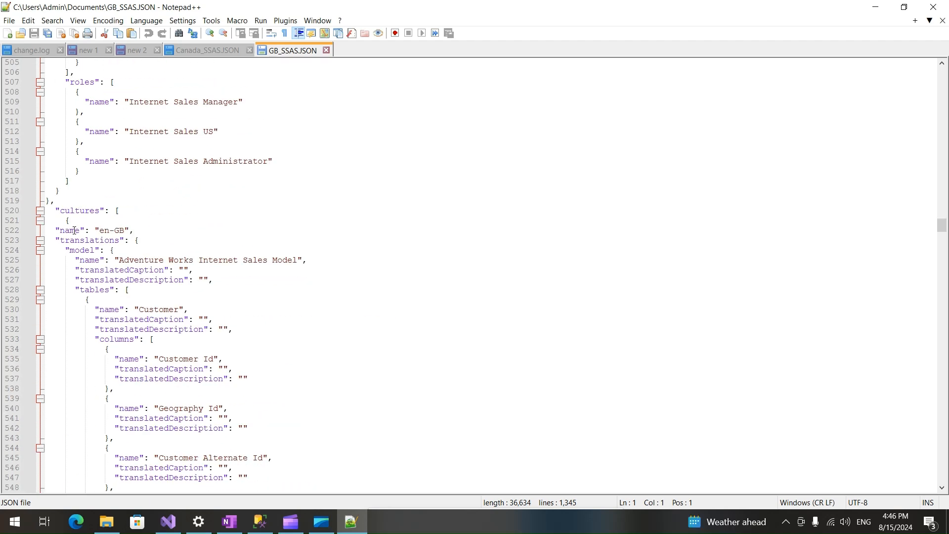
pyautogui.doubleClick(77, 211)
pyautogui.doubleClick(71, 230)
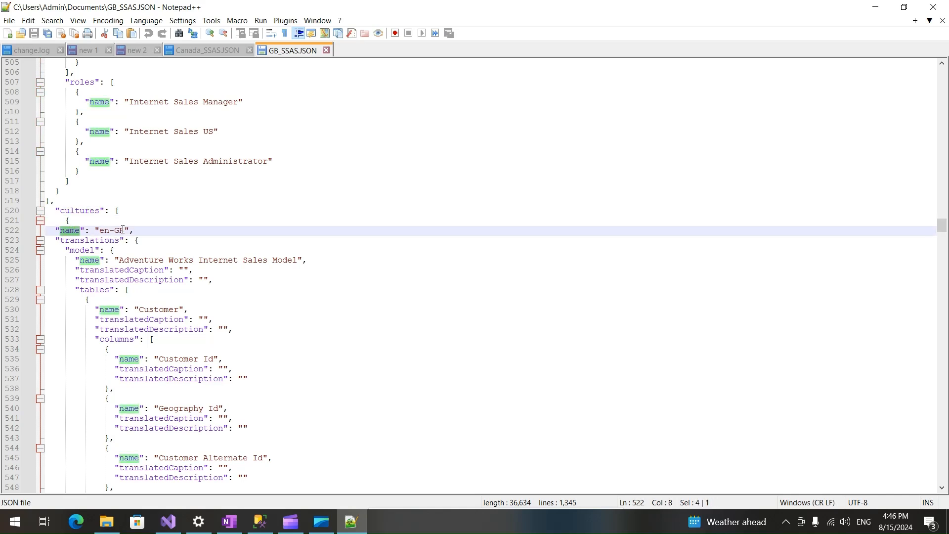
pyautogui.moveTo(121, 231); pyautogui.dragTo(124, 230)
pyautogui.press('BackSpace')
pyautogui.press('BackSpace')
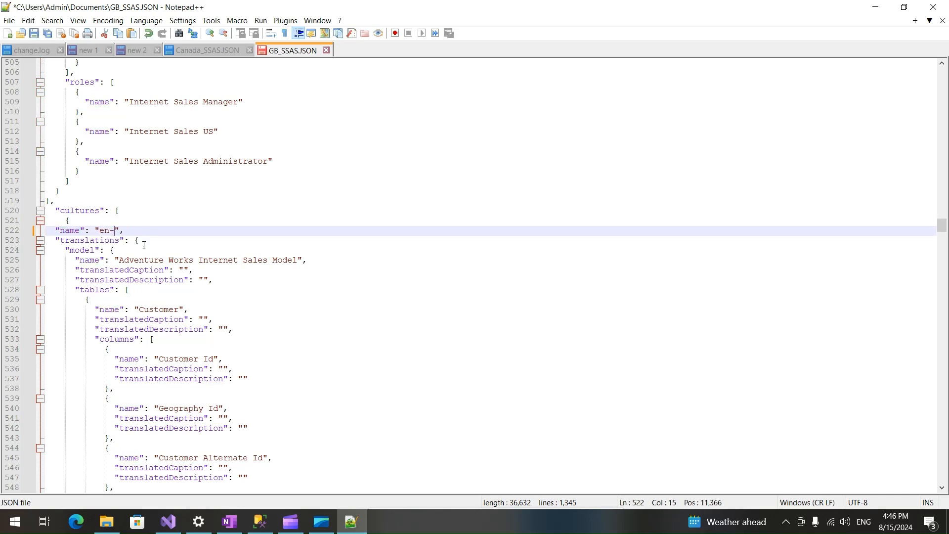
pyautogui.write('US')
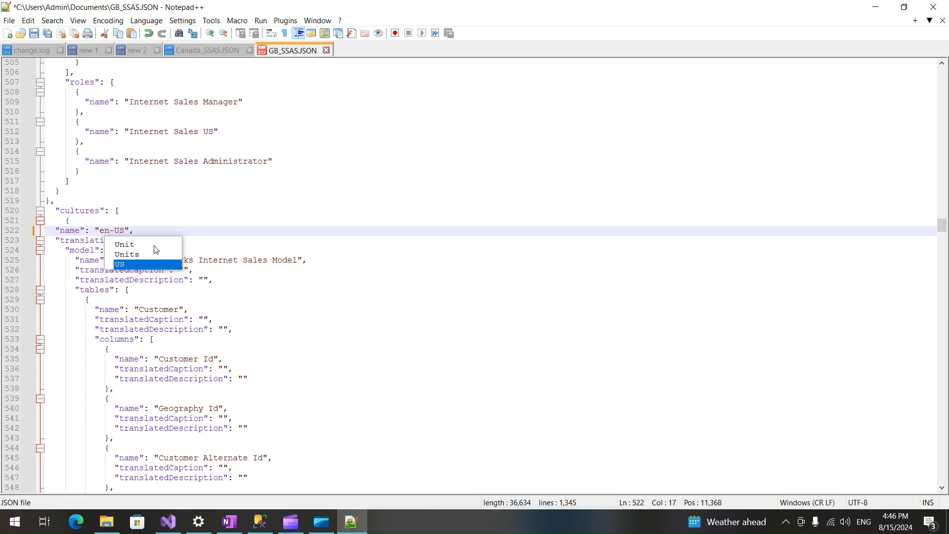
pyautogui.click(369, 254)
# Set the Customer table's translatedCaption to Buyer and save the file.
pyautogui.doubleClick(160, 312)
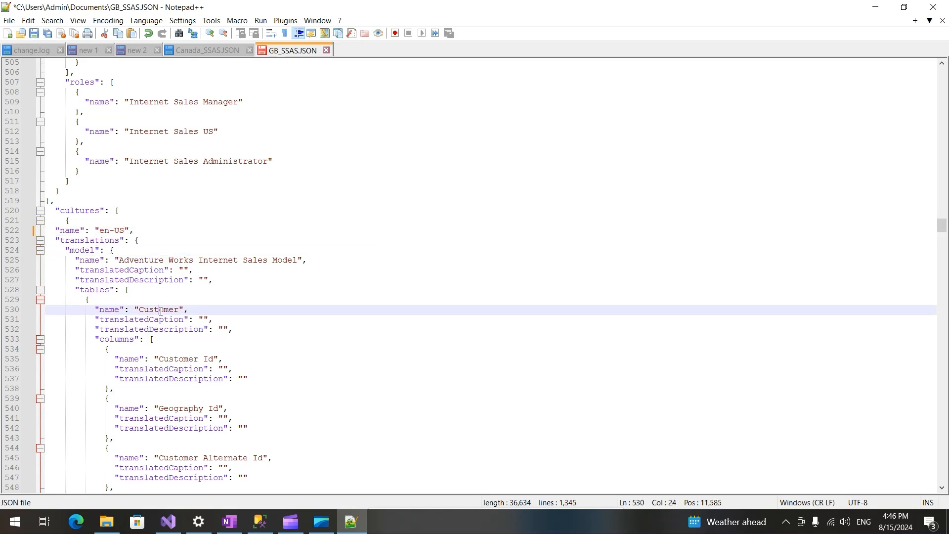
pyautogui.click(203, 319)
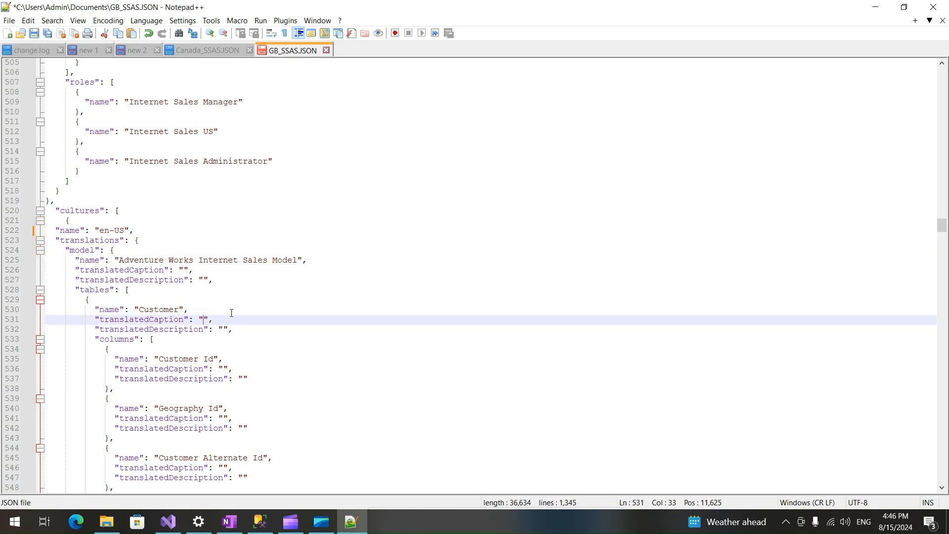
pyautogui.write('B')
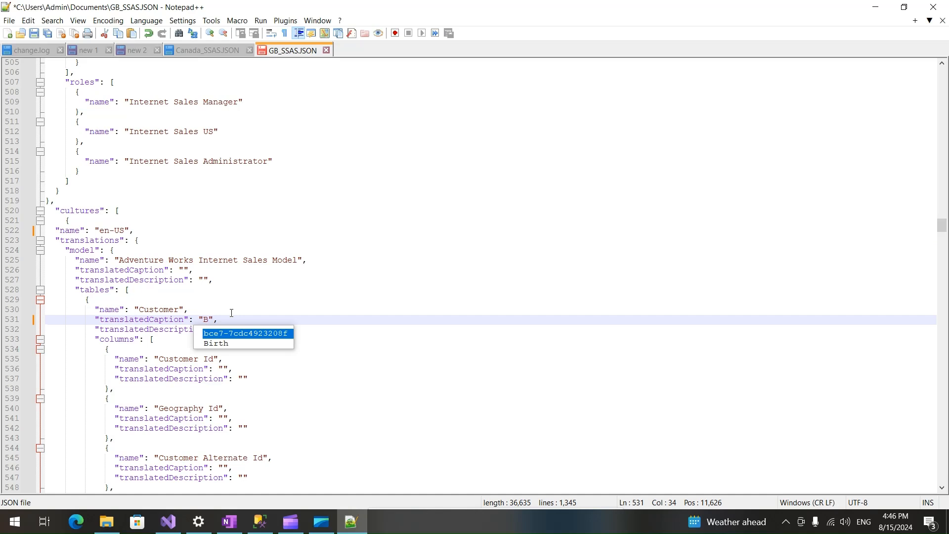
pyautogui.write('ouyer')
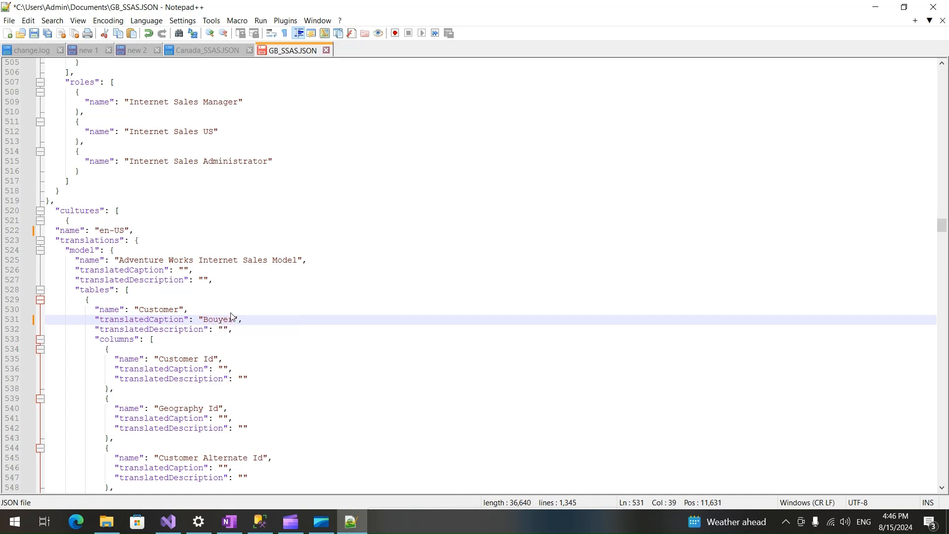
pyautogui.doubleClick(224, 319)
pyautogui.write('Buyer')
pyautogui.hotkey('ctrl', 's')
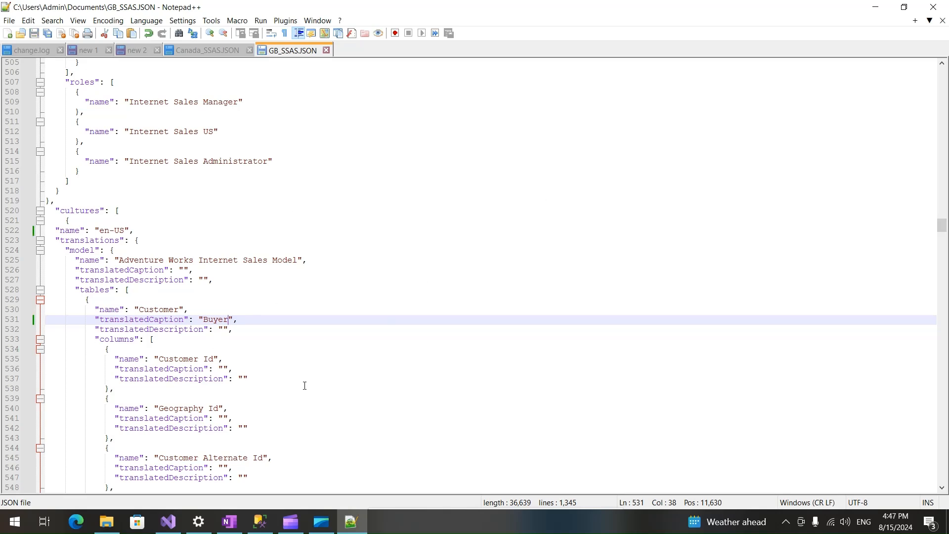
# Switch to Visual Studio, start importing translations into the model and choose GB_SSAS.JSON as the source file.
pyautogui.click(168, 521)
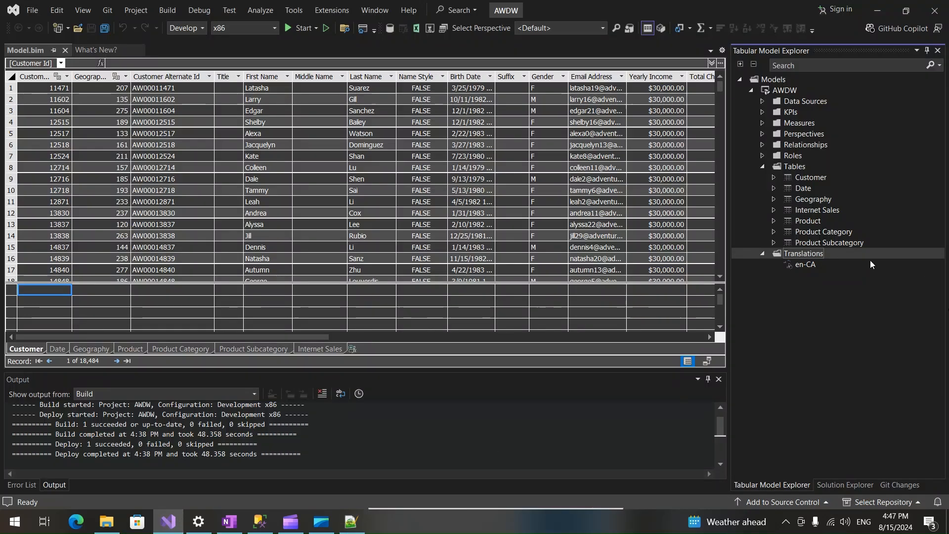
pyautogui.rightClick(809, 254)
pyautogui.click(842, 274)
pyautogui.click(613, 225)
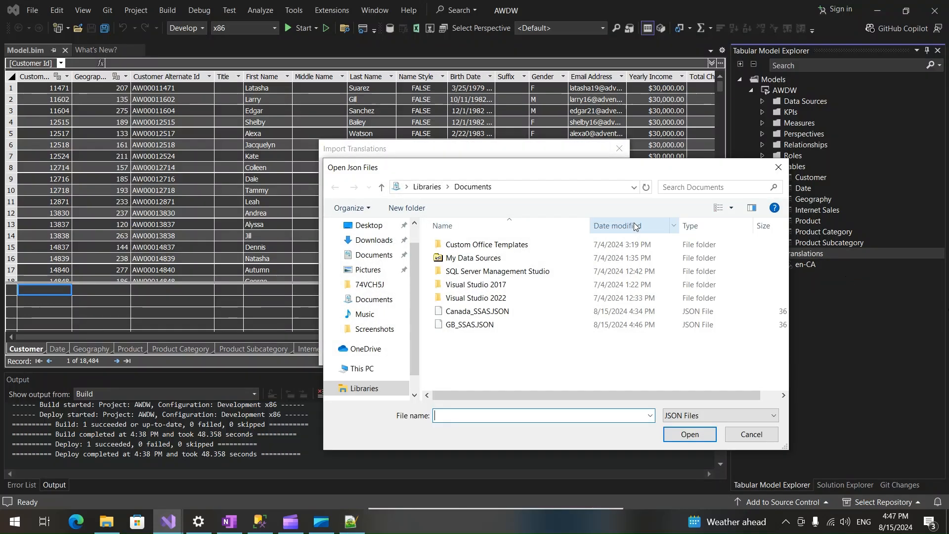
pyautogui.click(470, 324)
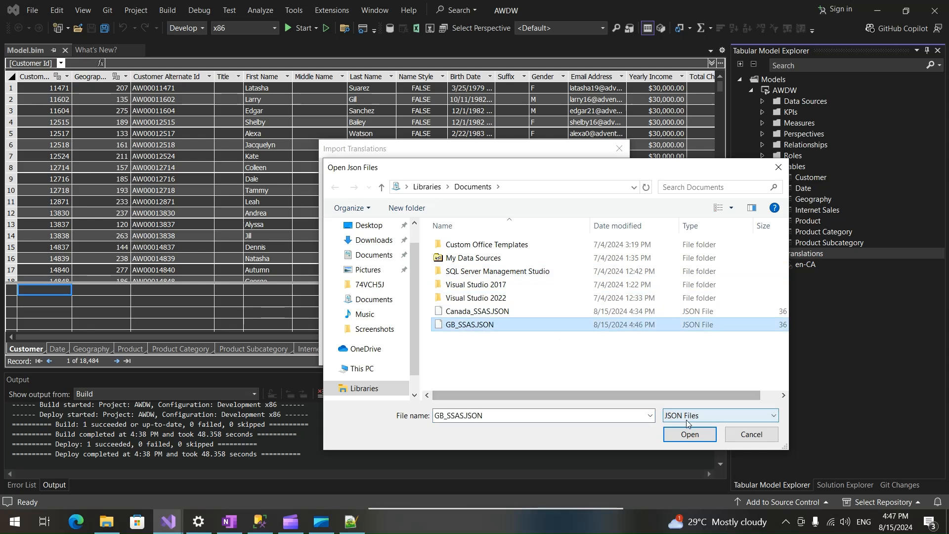
pyautogui.click(680, 435)
# Import the translations with overwriting existing translations, ignoring invalid objects, writing a log file and backing up to JSON enabled.
pyautogui.click(372, 244)
pyautogui.click(372, 259)
pyautogui.click(372, 273)
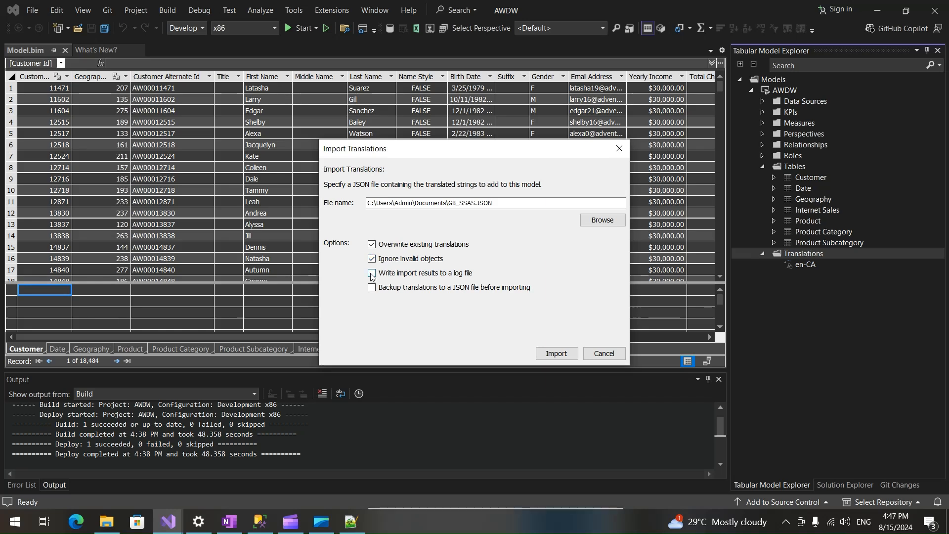
pyautogui.click(372, 287)
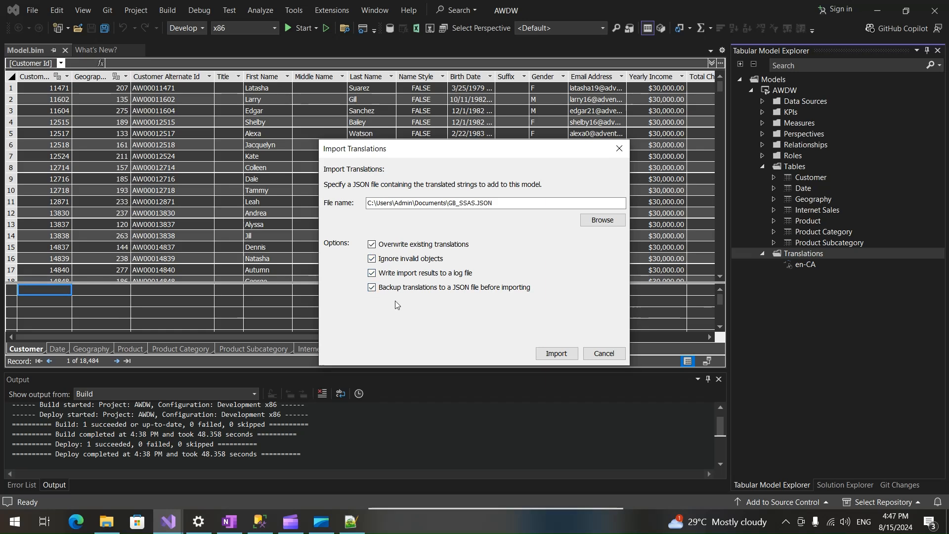
pyautogui.click(557, 354)
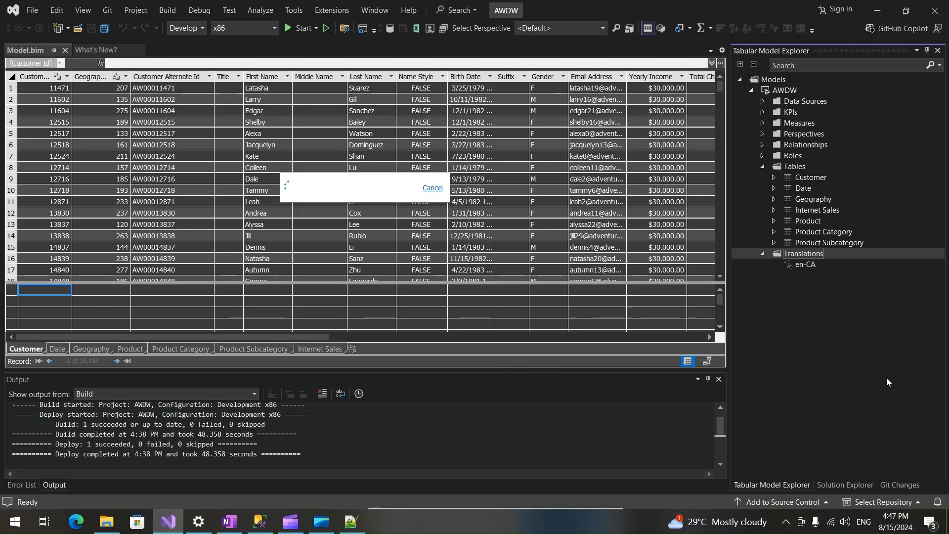
# Start deploying the AWDW project with the imported translations.
pyautogui.click(473, 277)
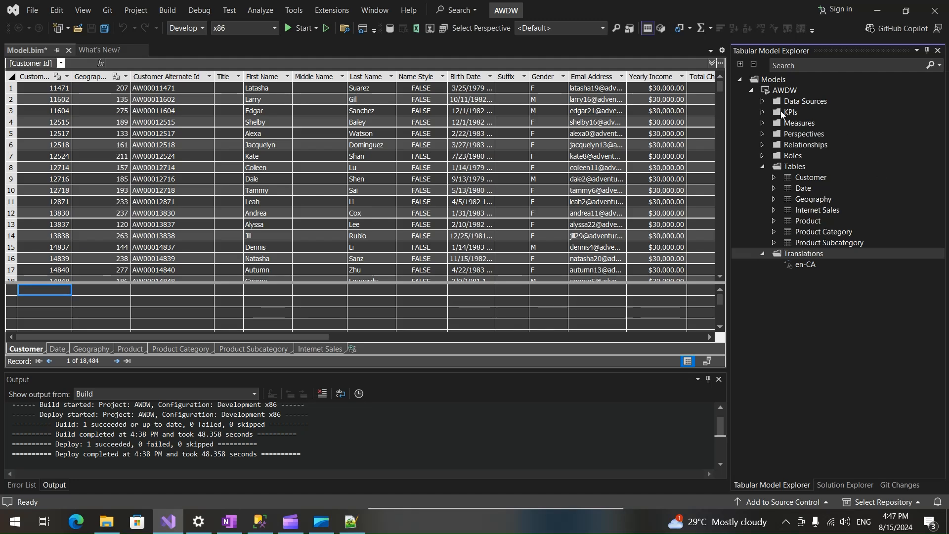
pyautogui.click(776, 89)
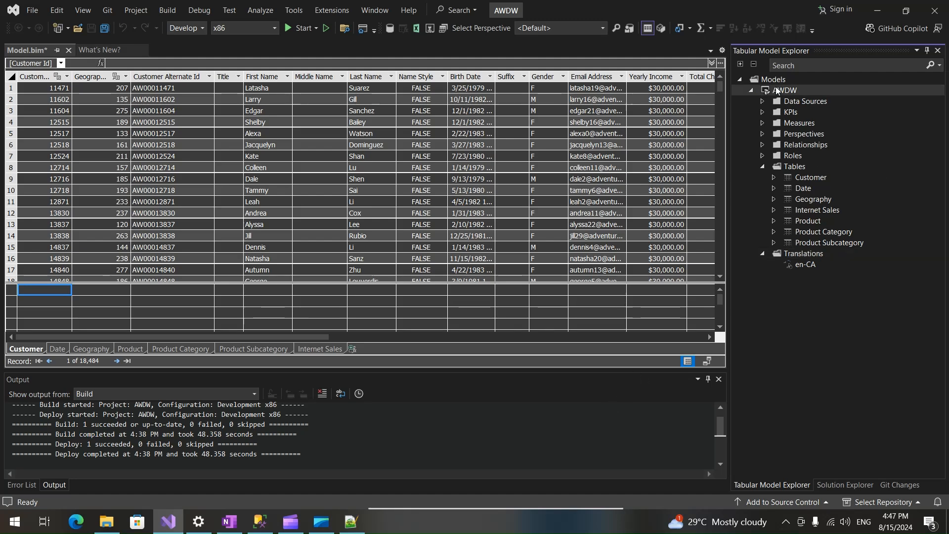
pyautogui.rightClick(776, 89)
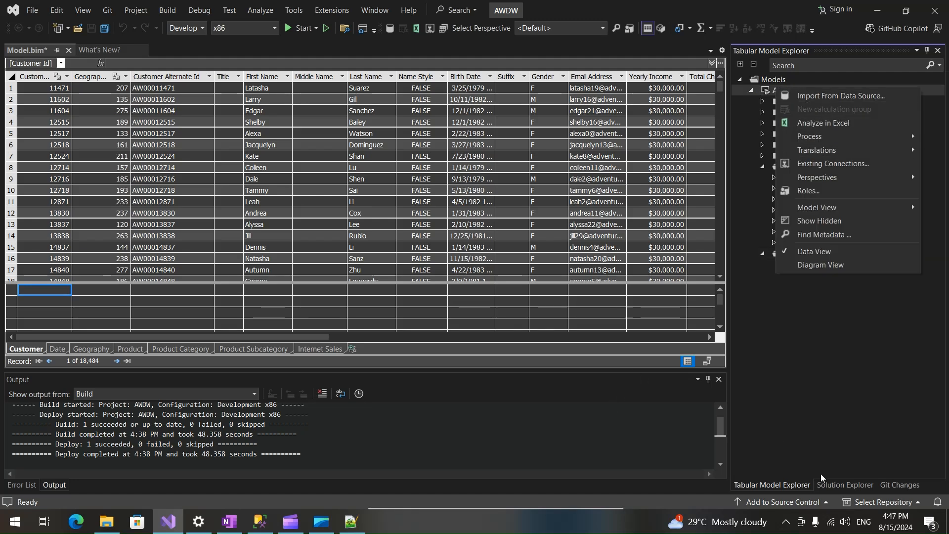
pyautogui.click(843, 487)
pyautogui.rightClick(776, 105)
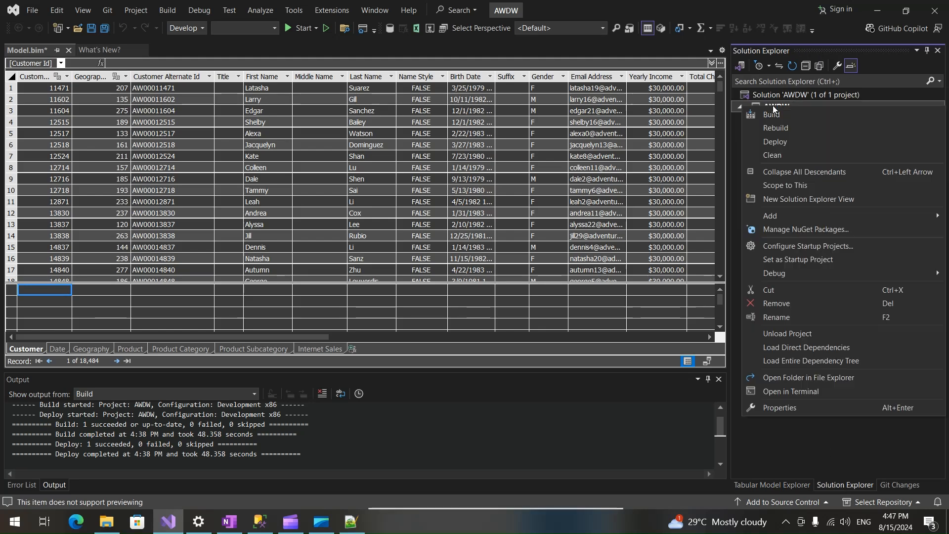
pyautogui.click(786, 140)
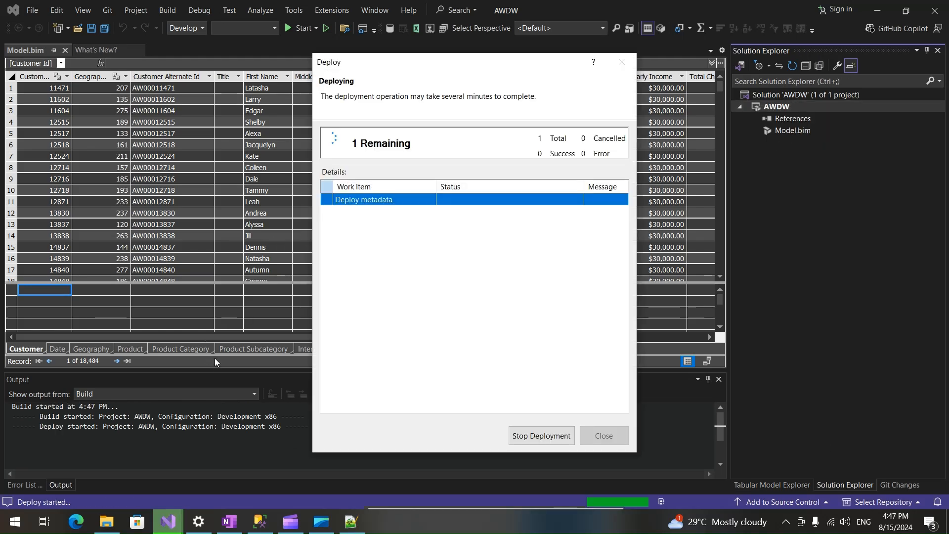
# Enter the data source password for the Adventure Works DB from SQL connection, let the deployment run and close its report.
pyautogui.click(482, 271)
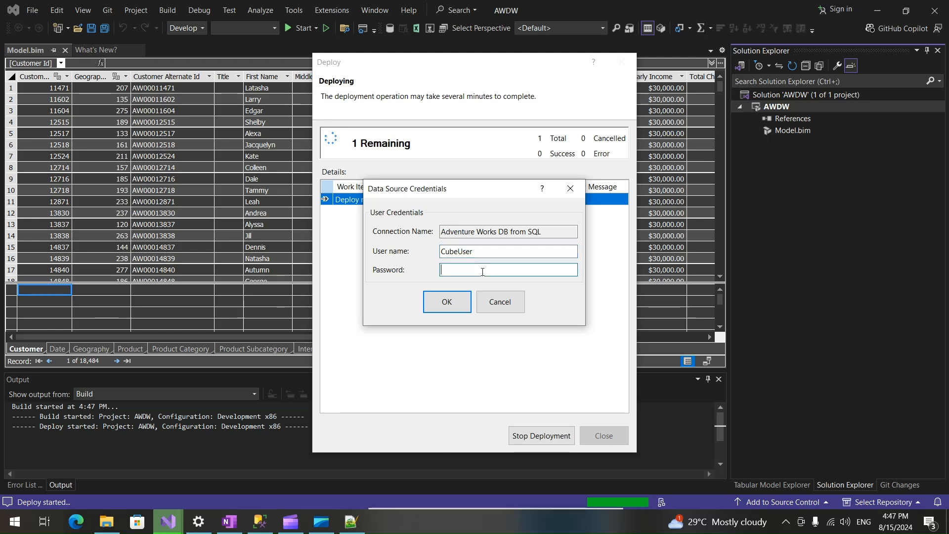
pyautogui.write('••••••••')
pyautogui.click(447, 302)
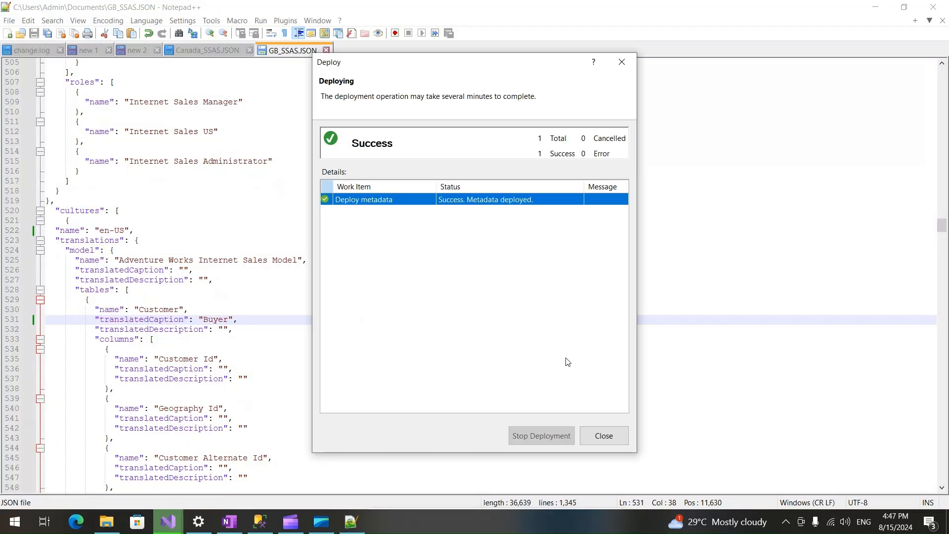
pyautogui.click(604, 436)
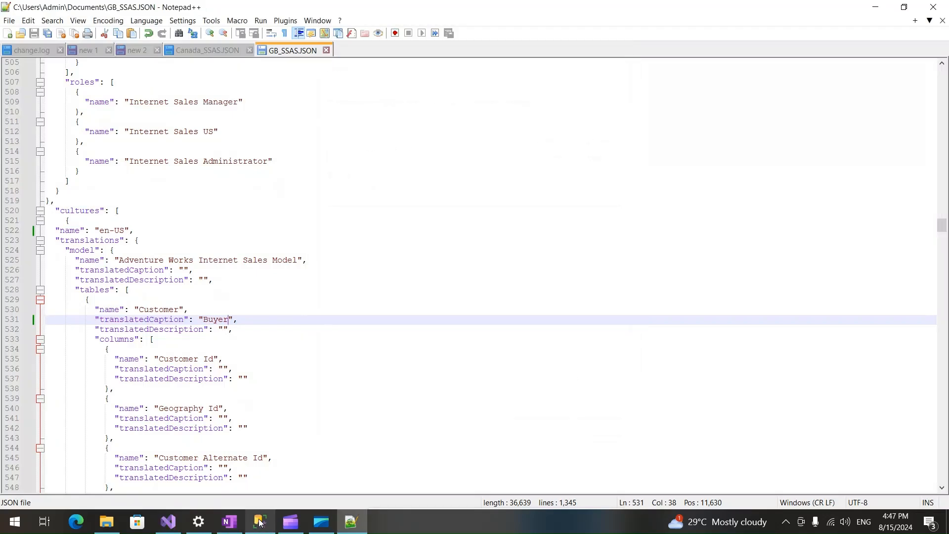
# Switch to SQL Server Management Studio, refresh the AWDW2 Analysis Services database and expand it.
pyautogui.moveTo(260, 521)
pyautogui.click(215, 448)
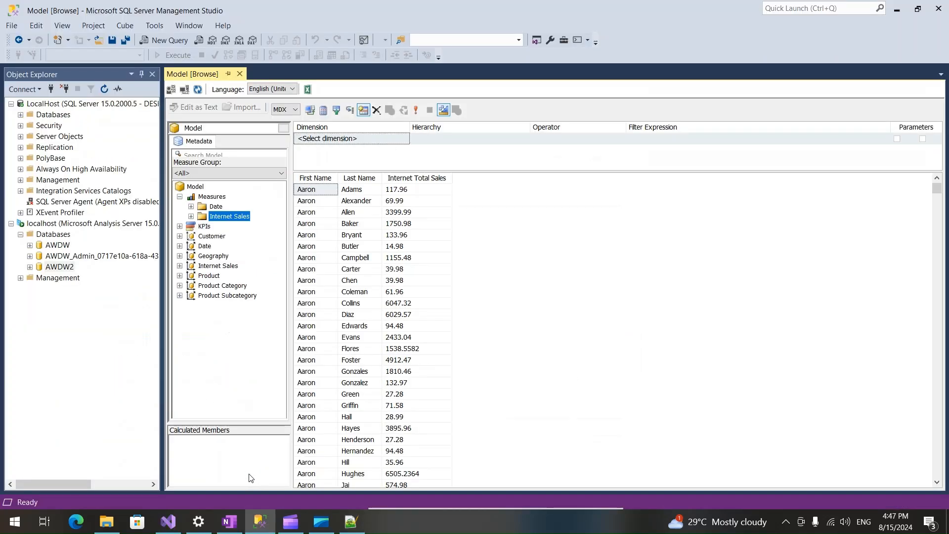
pyautogui.rightClick(66, 270)
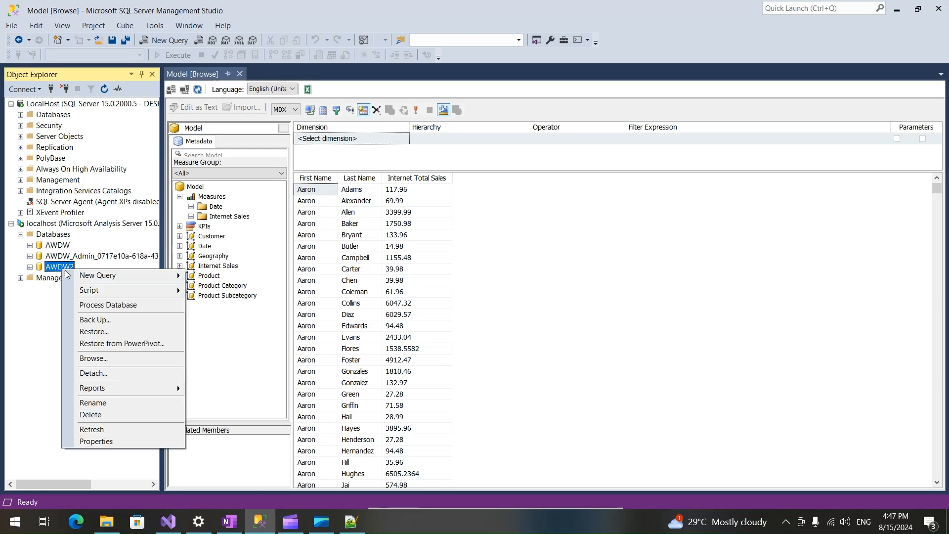
pyautogui.click(99, 429)
pyautogui.click(30, 267)
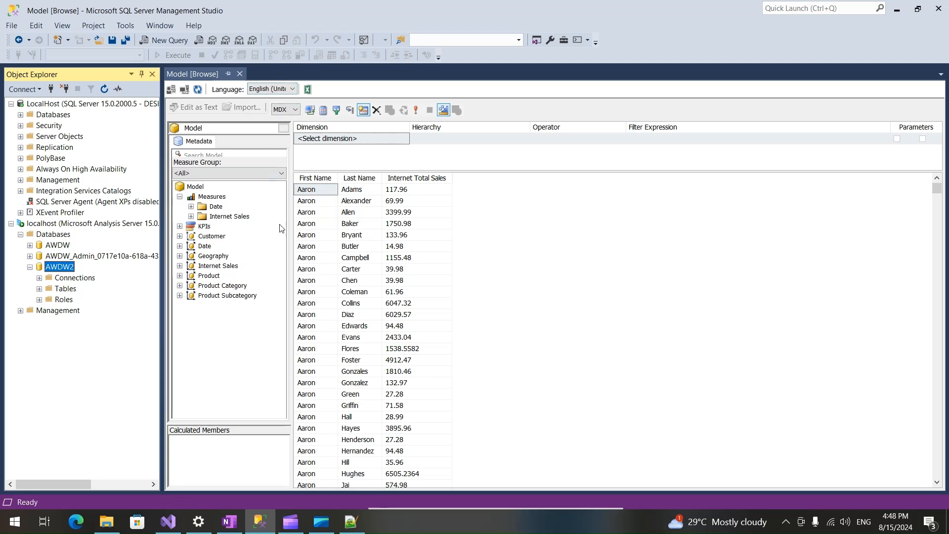
# Reconnect the open model browser to load the deployed metadata and execute its query again.
pyautogui.click(559, 234)
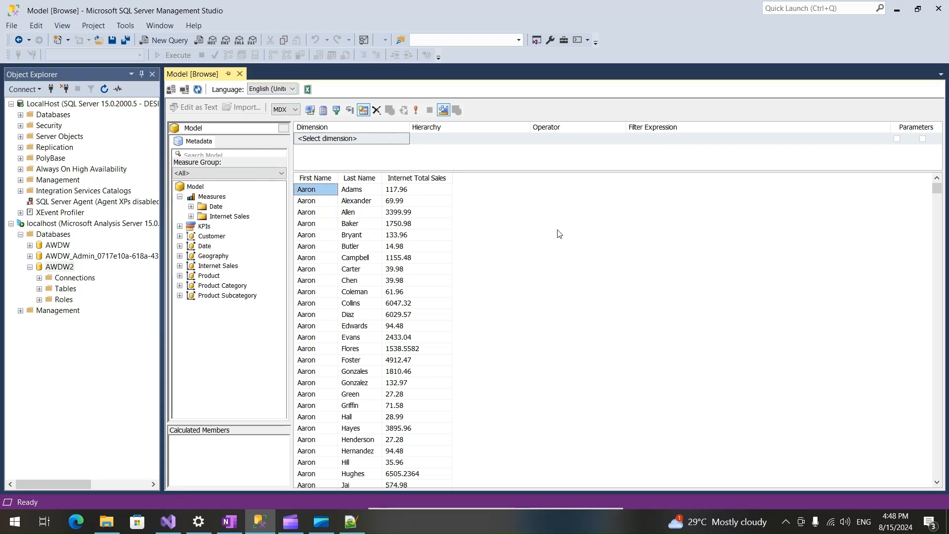
pyautogui.click(184, 90)
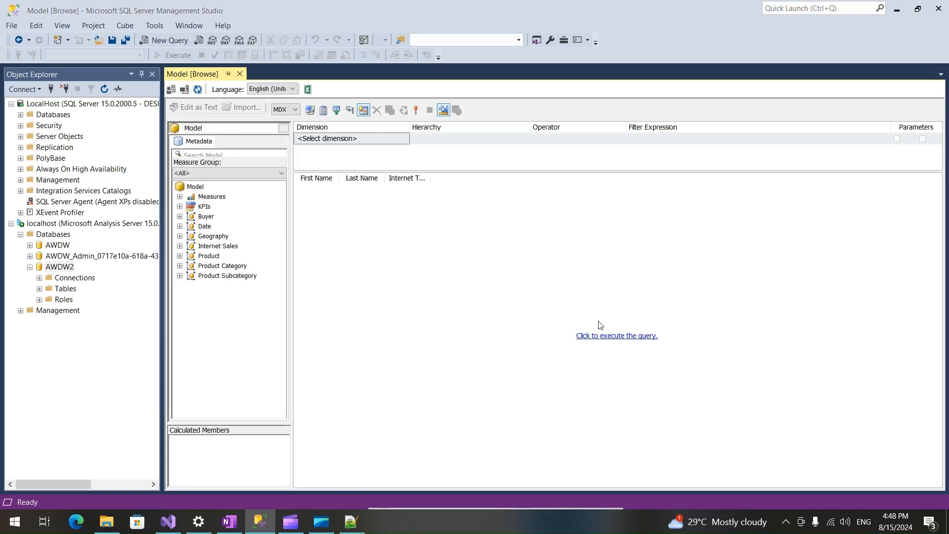
pyautogui.click(610, 336)
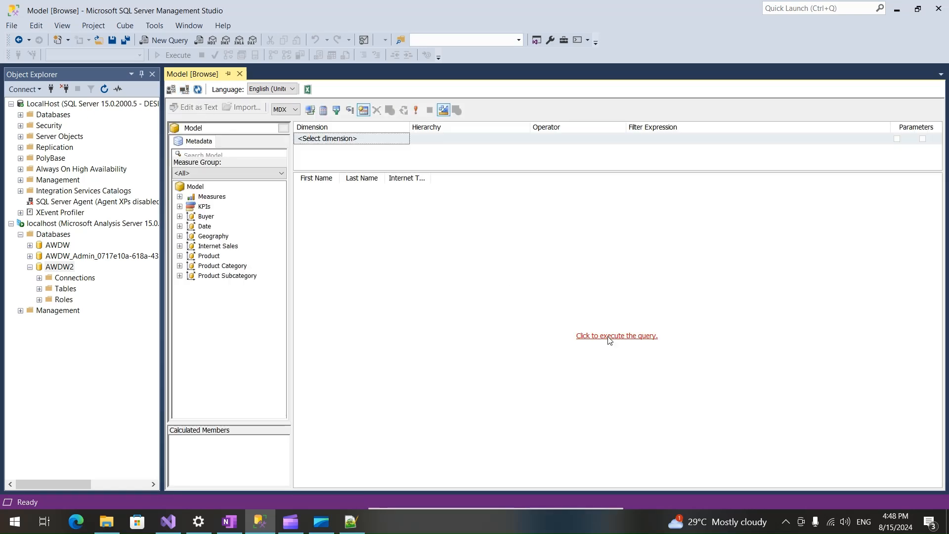
# Check the browser language and examine the fields under the Buyer table in the model metadata.
pyautogui.click(207, 217)
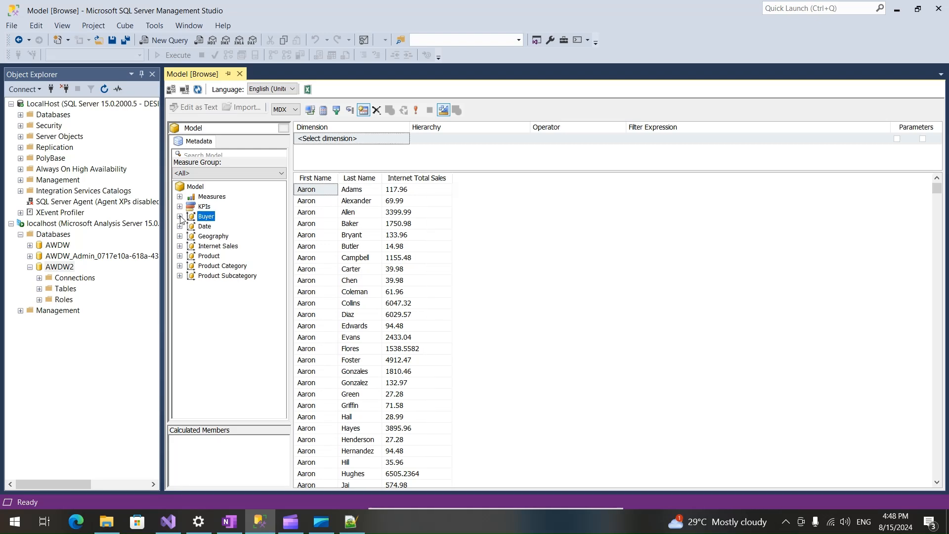
pyautogui.click(271, 90)
pyautogui.click(290, 99)
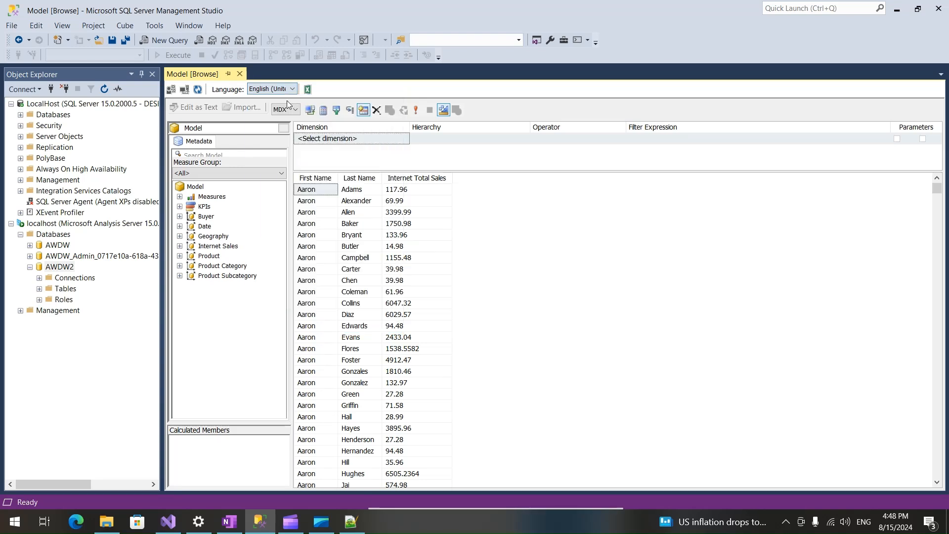
pyautogui.click(209, 218)
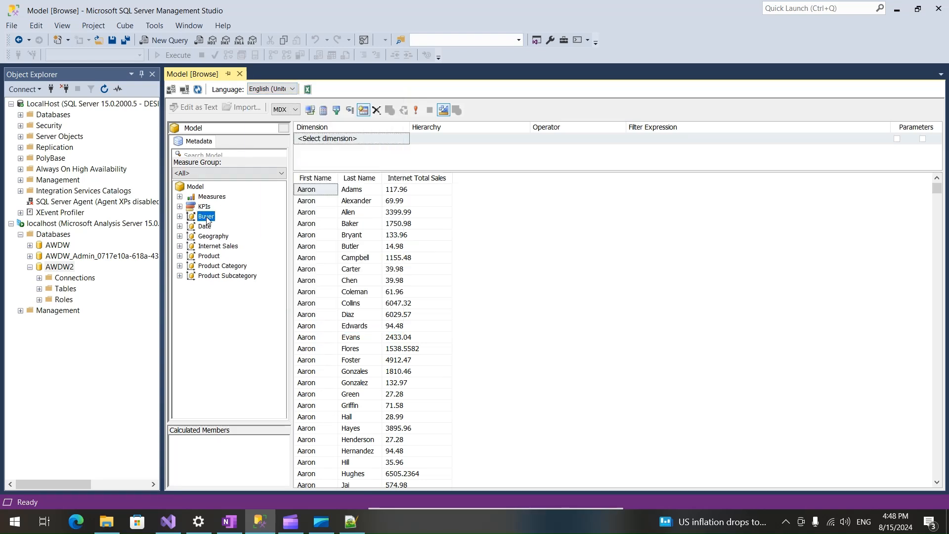
pyautogui.click(179, 216)
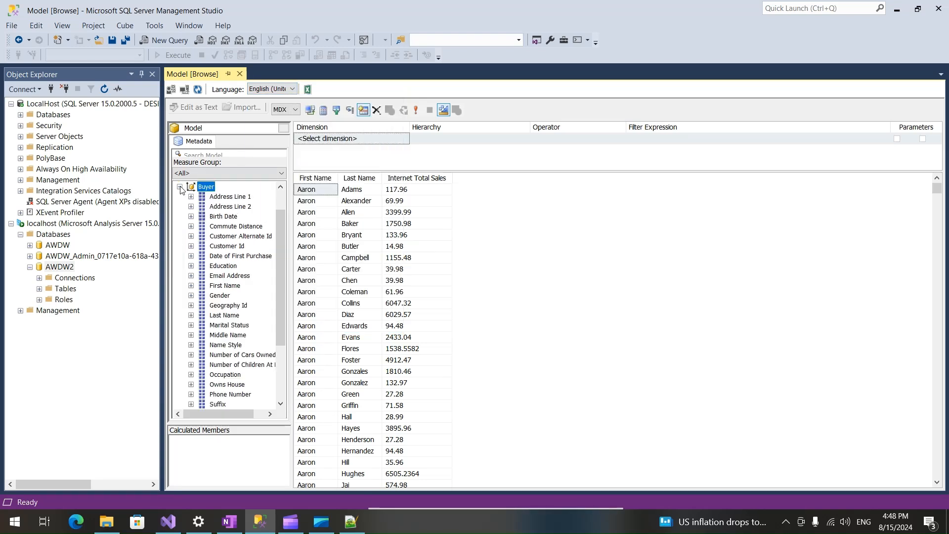
pyautogui.click(179, 217)
# Set the model browser's language to Default and execute the query again.
pyautogui.click(274, 87)
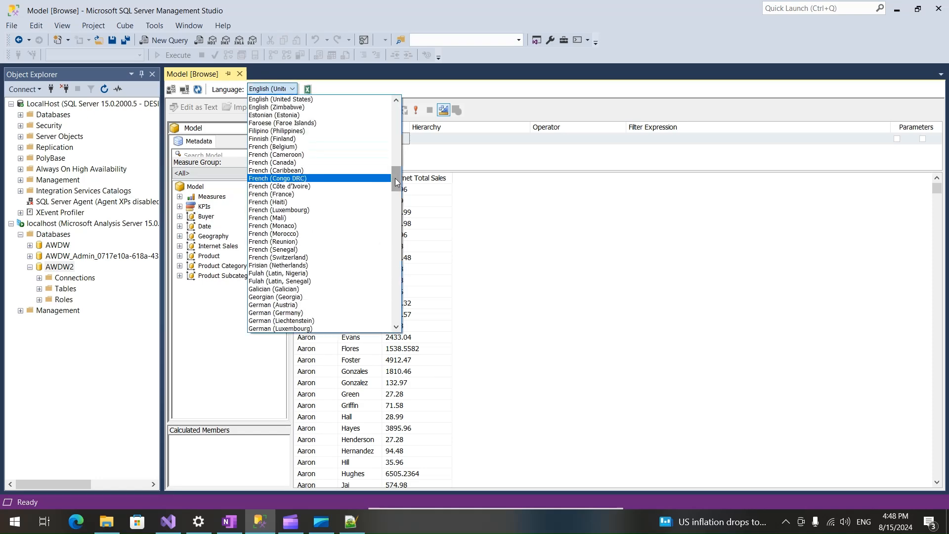
pyautogui.moveTo(396, 178); pyautogui.dragTo(393, 91)
pyautogui.click(262, 99)
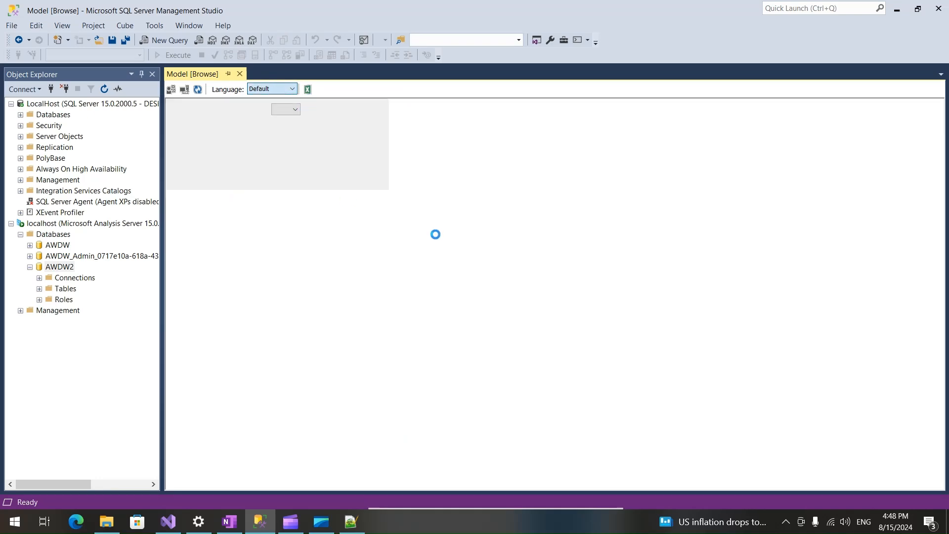
pyautogui.click(212, 217)
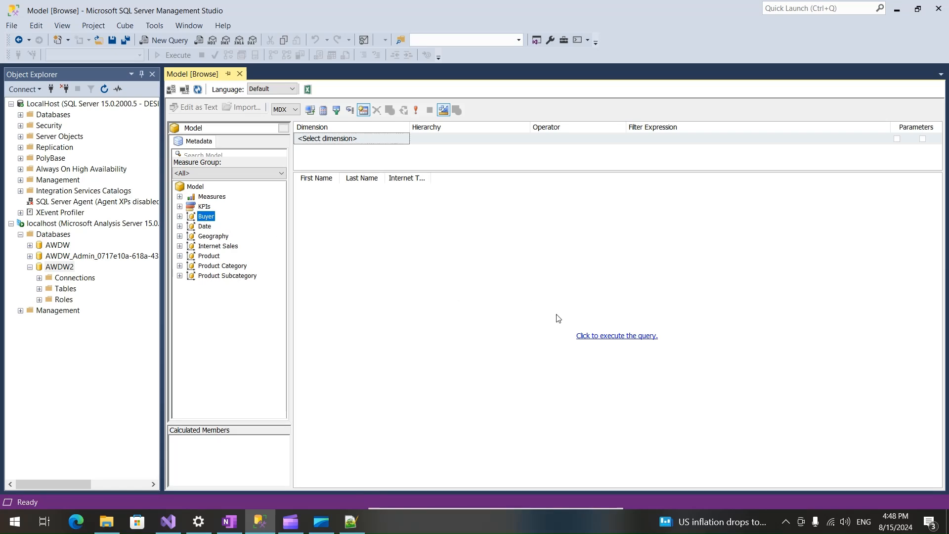
pyautogui.click(601, 336)
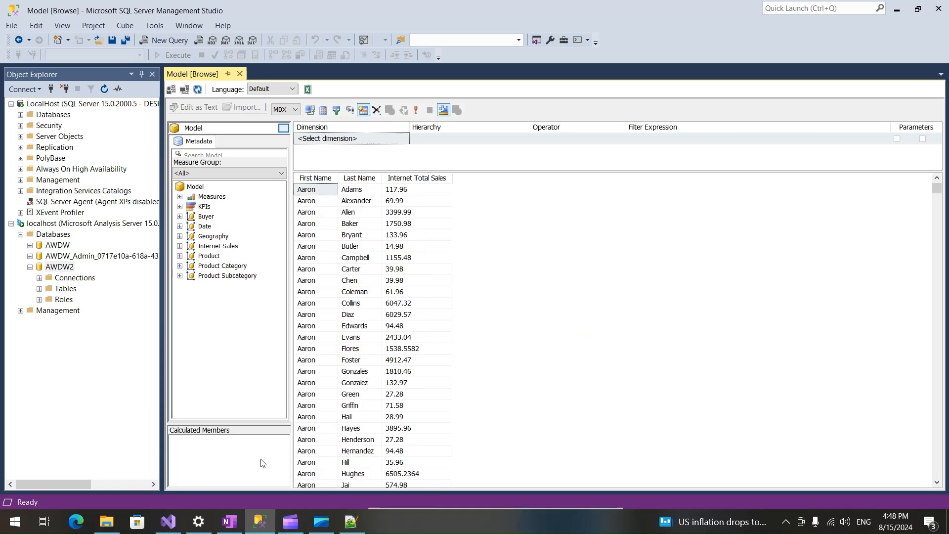
# Switch to Visual Studio and check which translations are listed under the AWDW model.
pyautogui.click(169, 520)
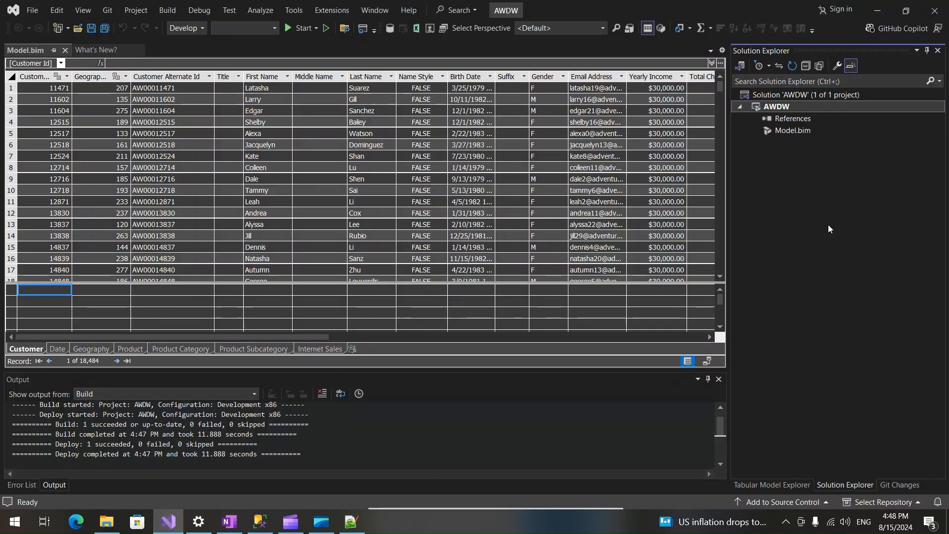
pyautogui.click(786, 484)
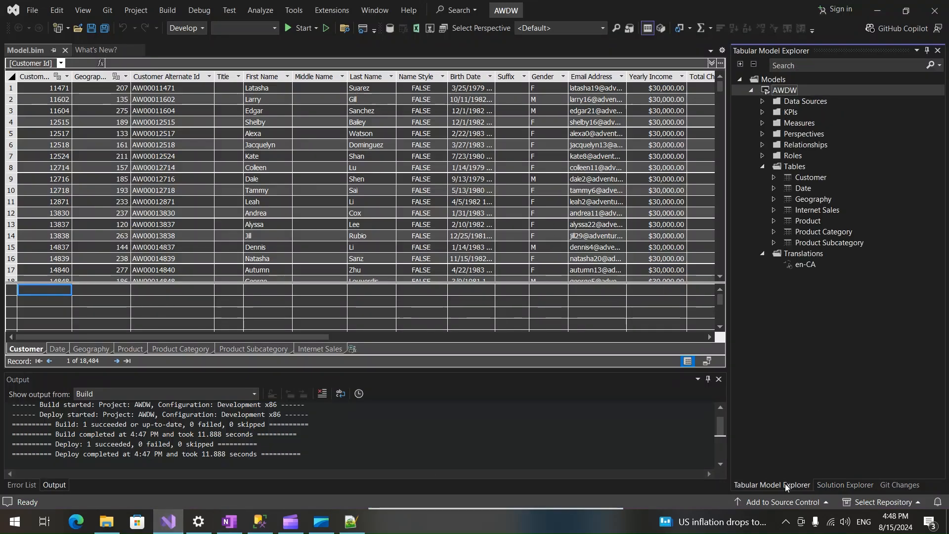
pyautogui.rightClick(799, 253)
pyautogui.click(773, 311)
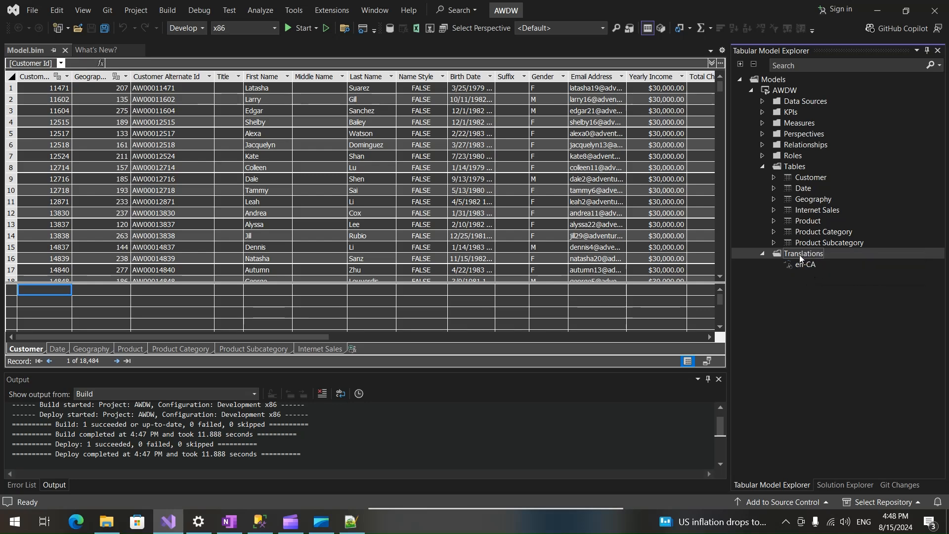
# Close and reopen Model.bim to reload the model, expand its translations and dismiss the error list.
pyautogui.click(65, 51)
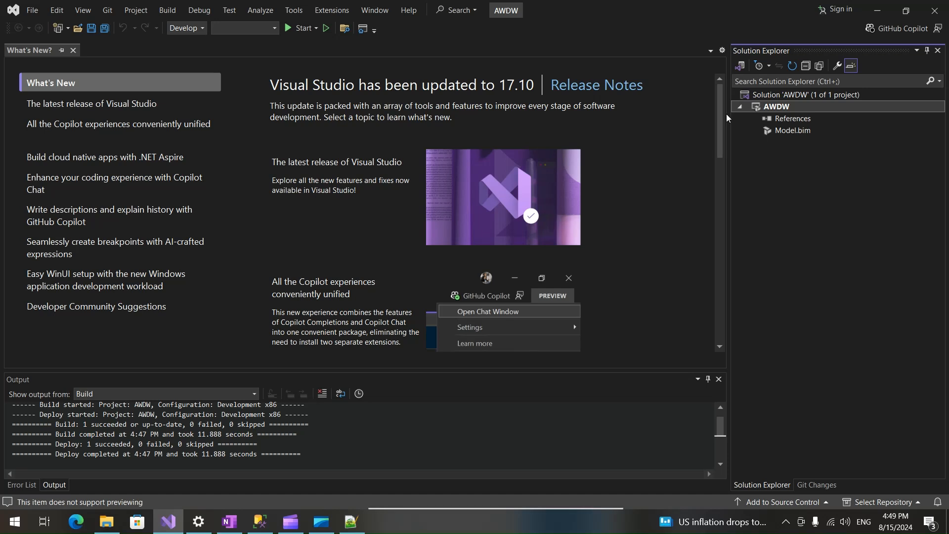
pyautogui.click(775, 132)
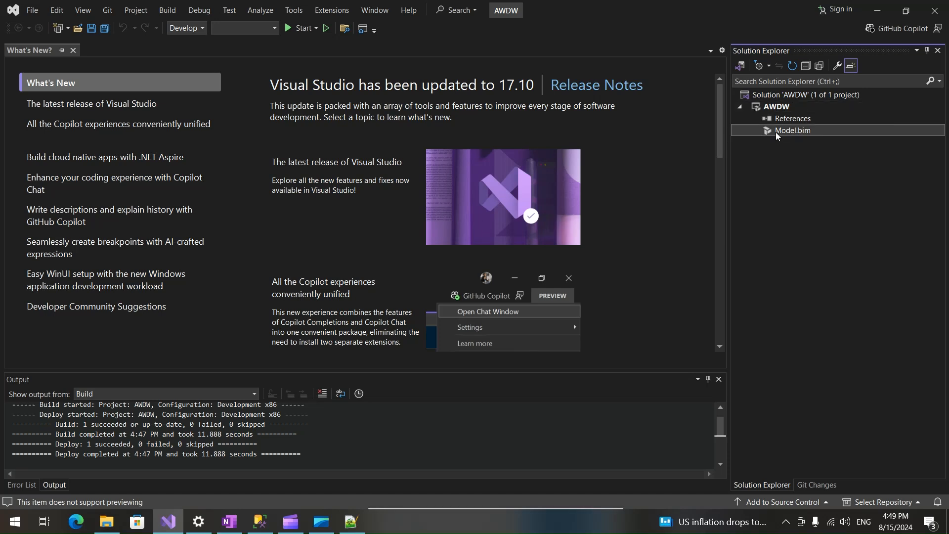
pyautogui.doubleClick(775, 132)
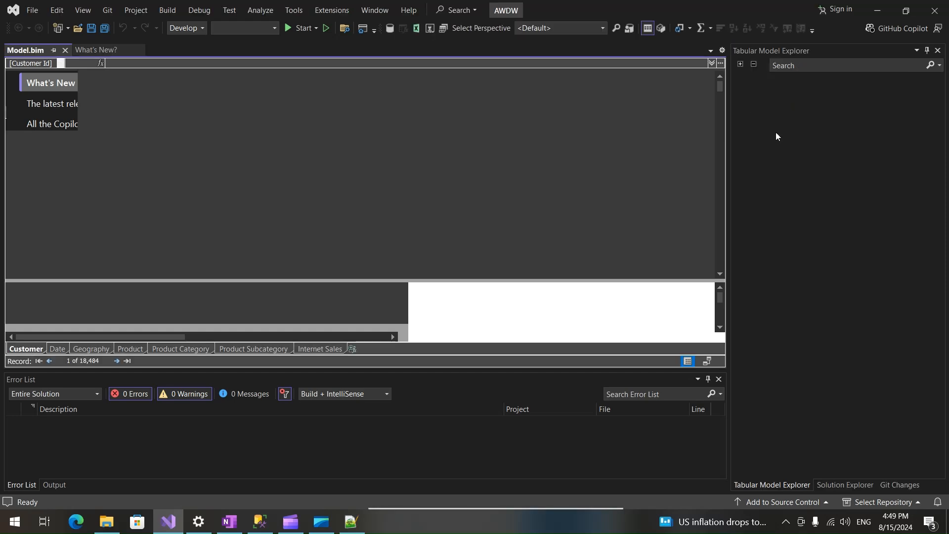
pyautogui.click(762, 177)
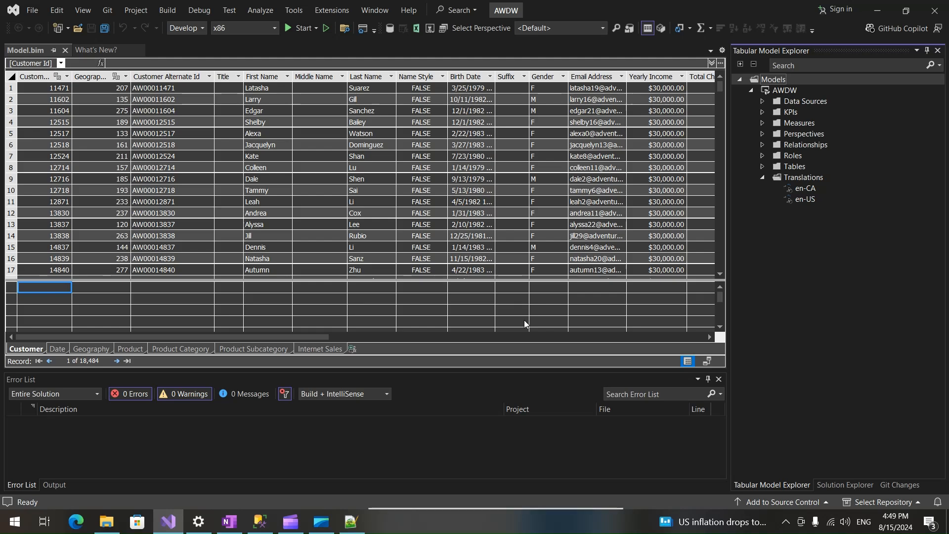
pyautogui.click(719, 380)
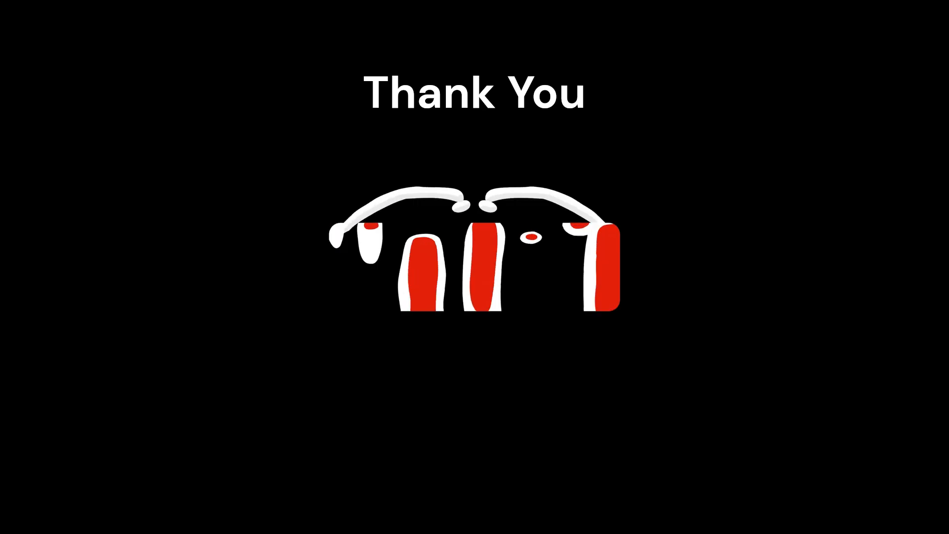